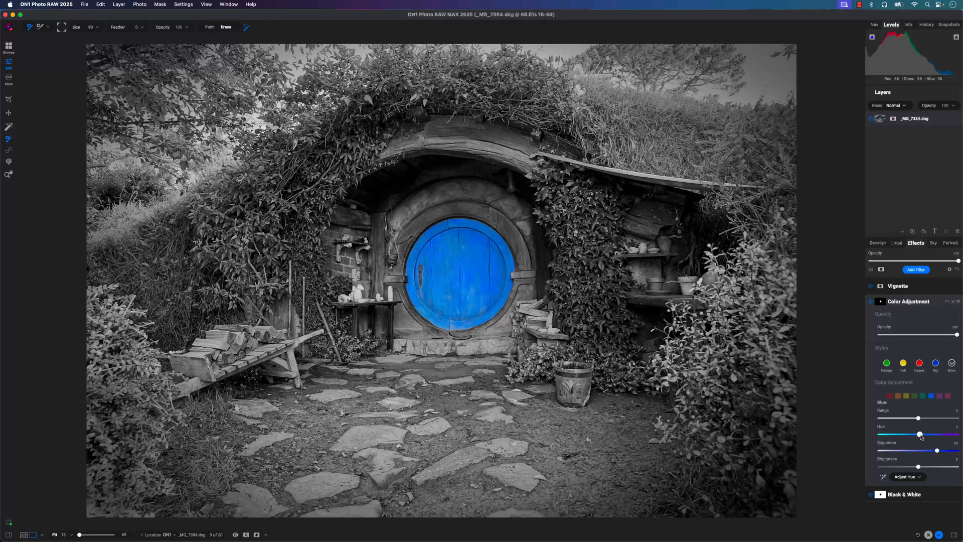
- Apply the blue door's mask to a local adjustment and give that adjustment the Detail style
click(881, 303)
click(897, 243)
click(228, 431)
scroll(928, 381, down, 3)
scroll(933, 381, up, 2)
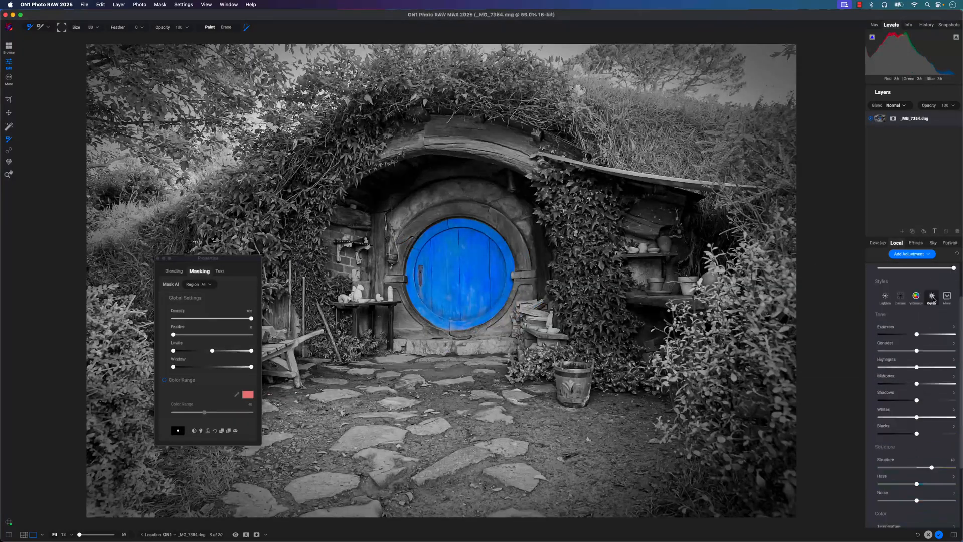
click(931, 299)
scroll(926, 340, down, 2)
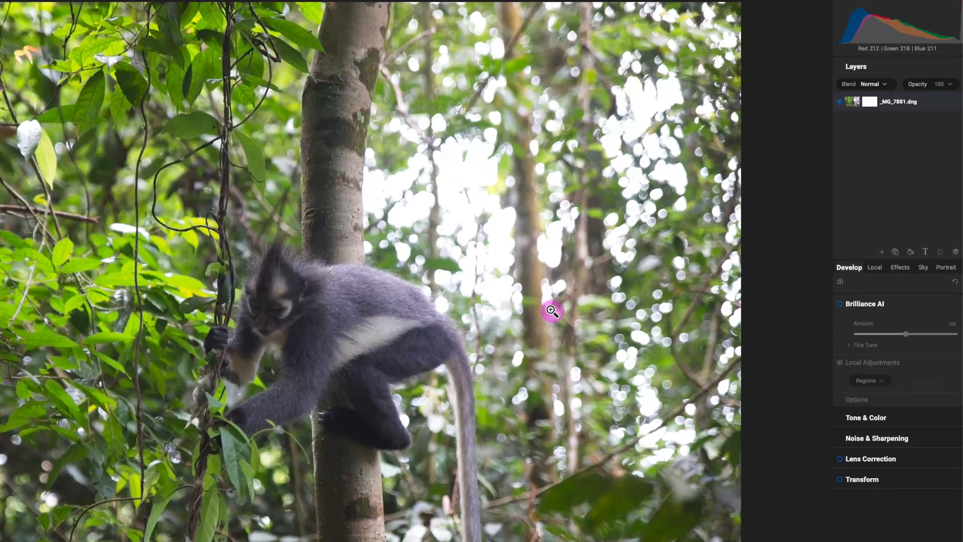
- Enable Brilliance AI on the monkey photo and review the settings of its Flora and Sky local adjustments
click(840, 304)
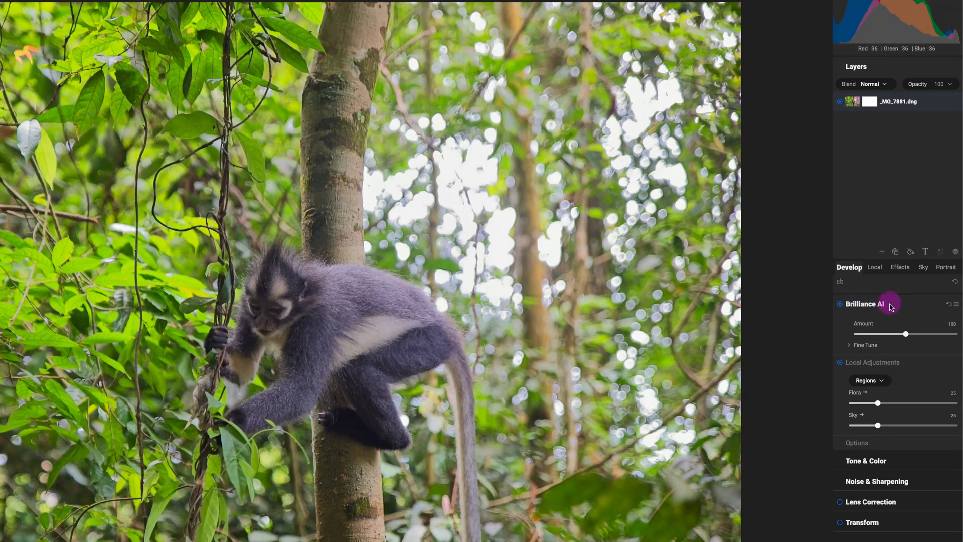
mouse_move(897, 298)
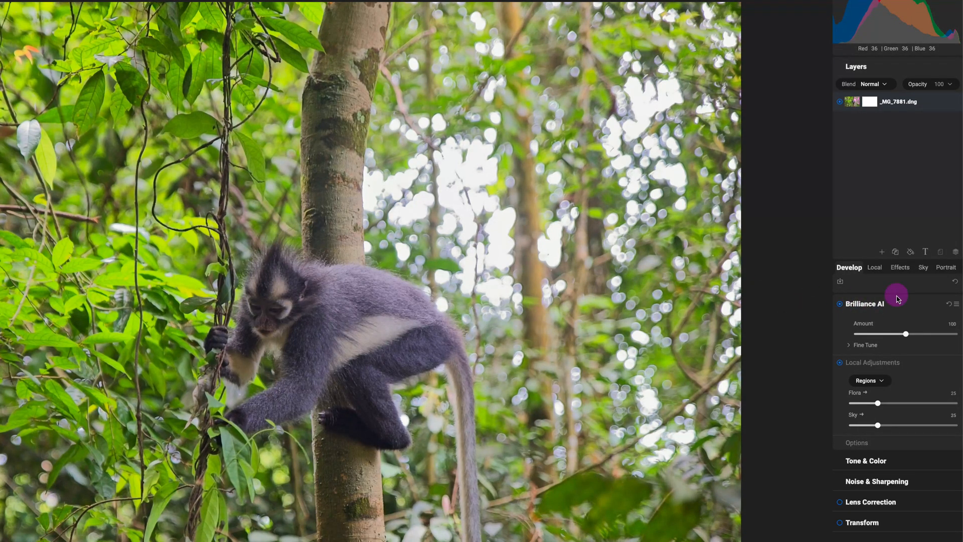
click(870, 270)
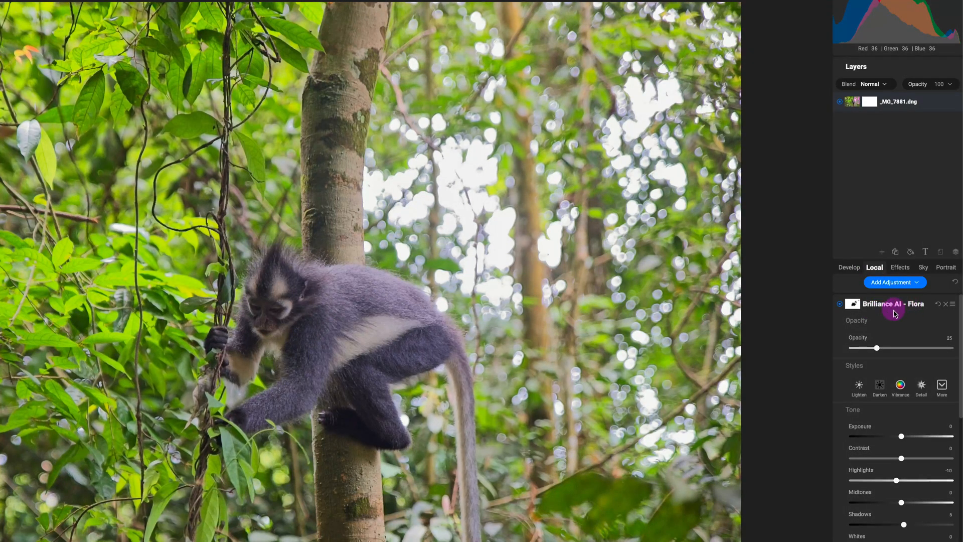
scroll(895, 314, down, 8)
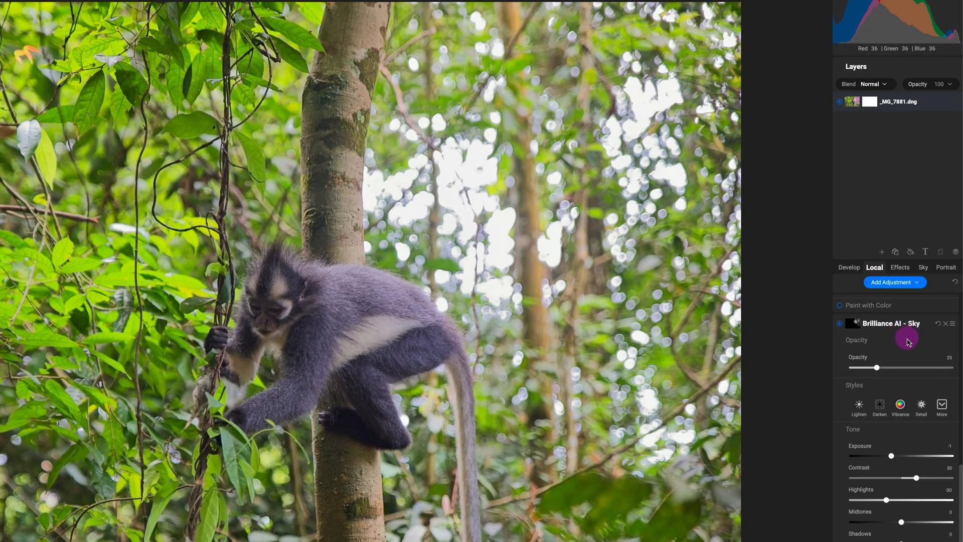
scroll(909, 342, up, 2)
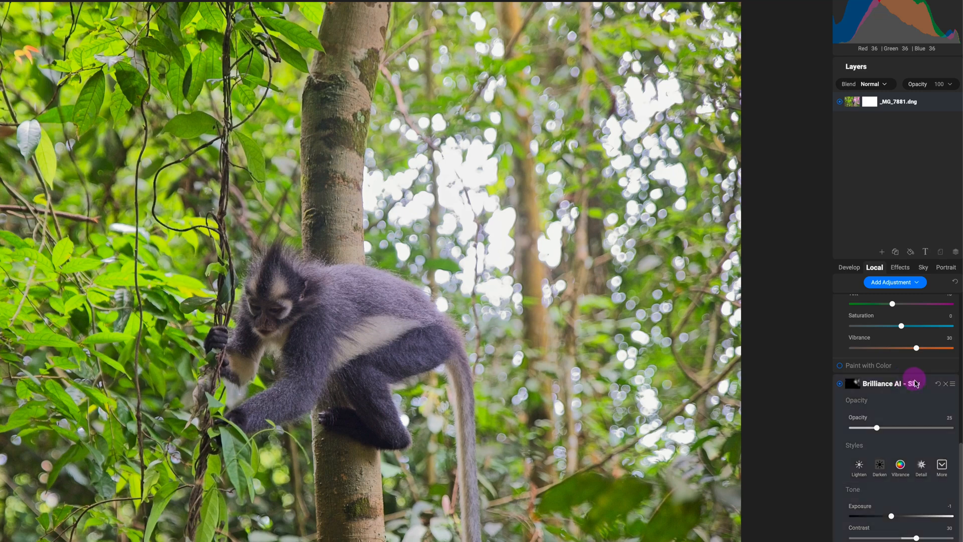
scroll(901, 373, down, 2)
scroll(903, 378, up, 7)
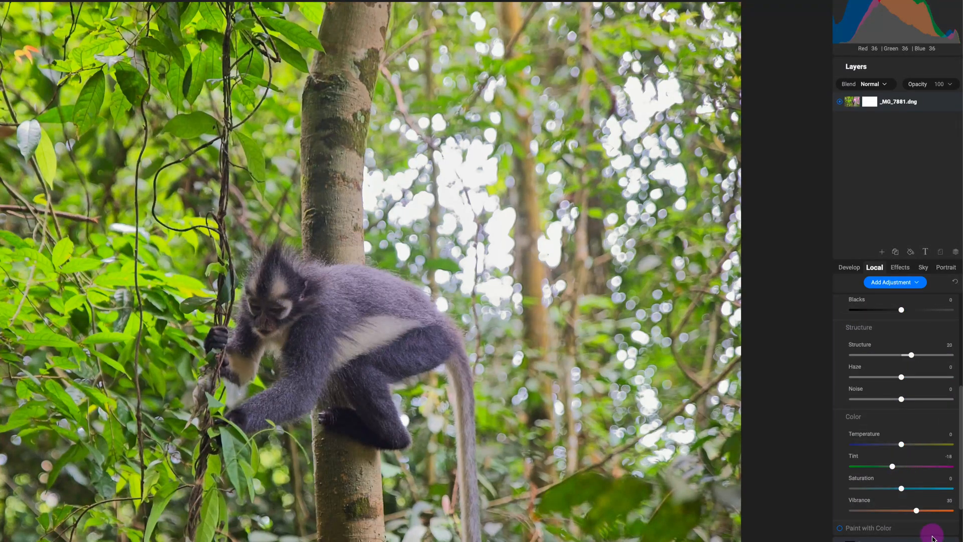
scroll(921, 534, up, 3)
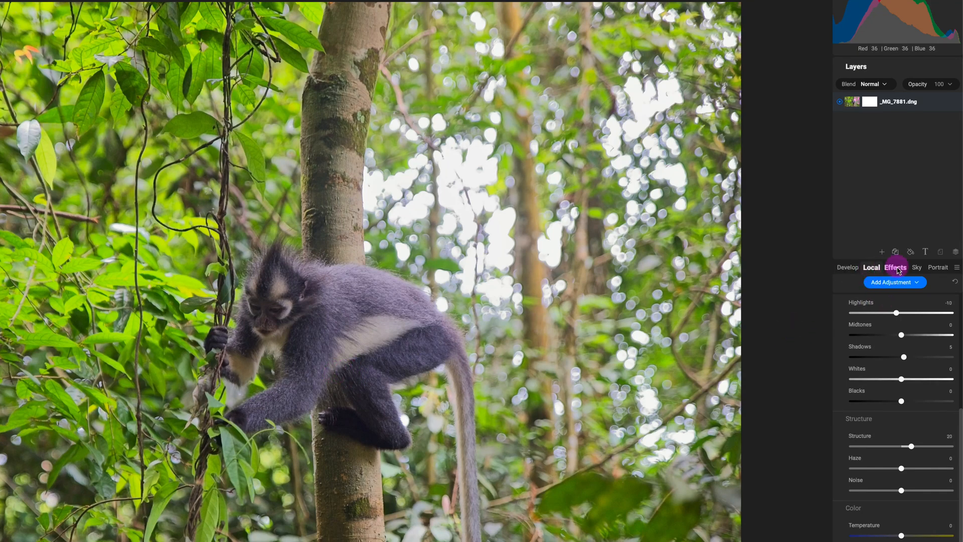
- Add a new local adjustment and activate the masking brush in Paint mode
click(918, 284)
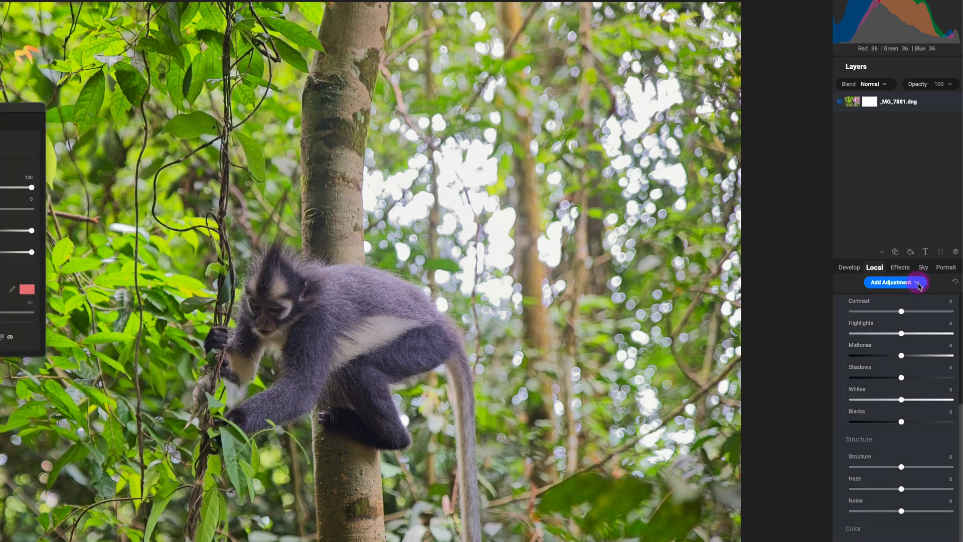
click(858, 312)
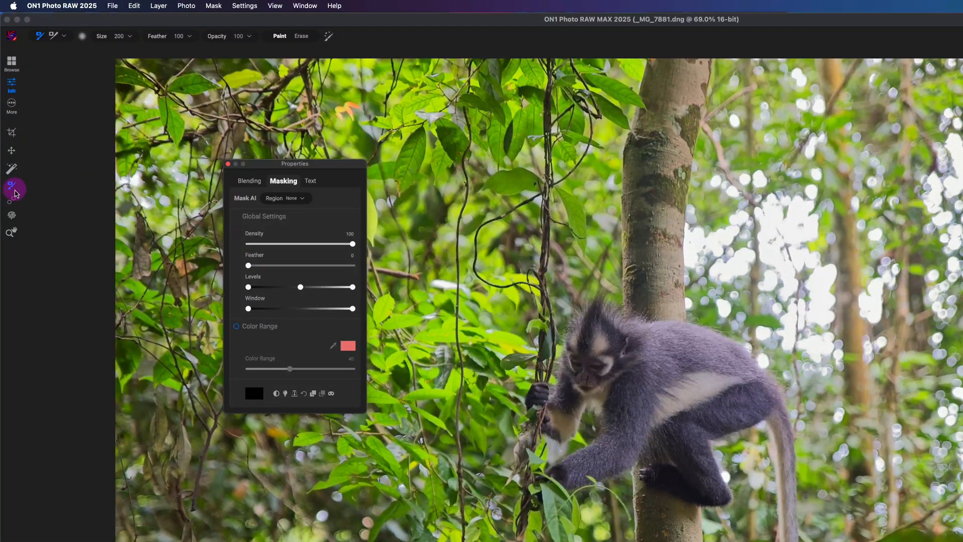
click(12, 188)
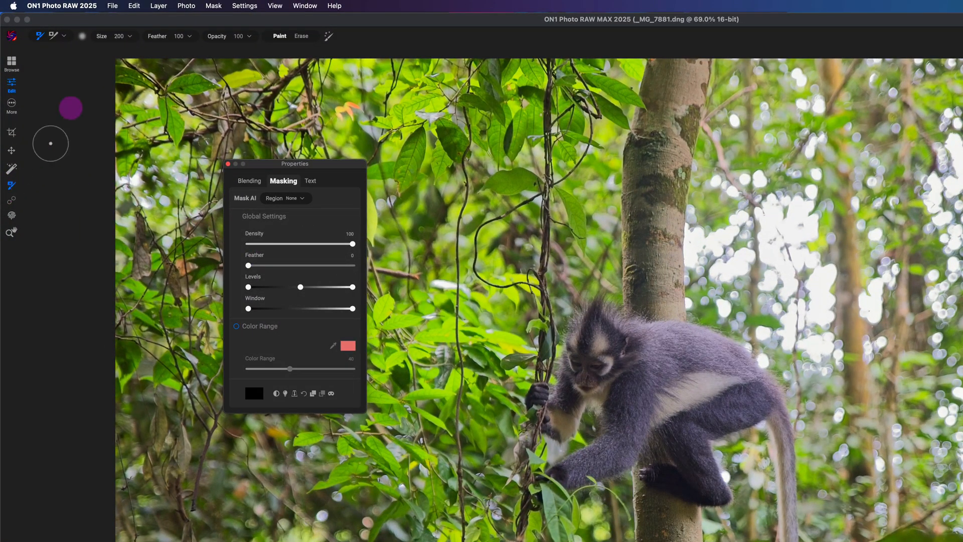
click(40, 37)
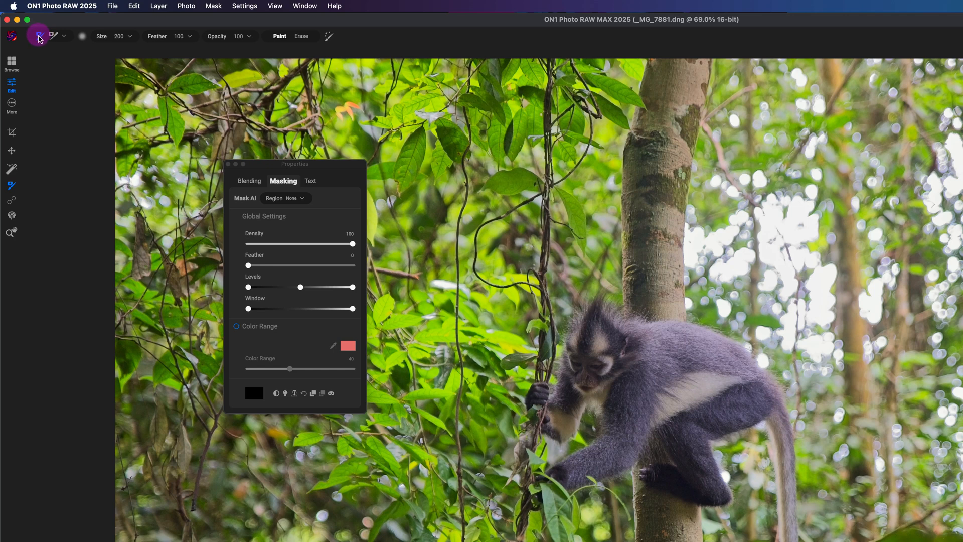
- Try several masking brush sizes over the photo, ending at size 150
drag(102, 36, 90, 37)
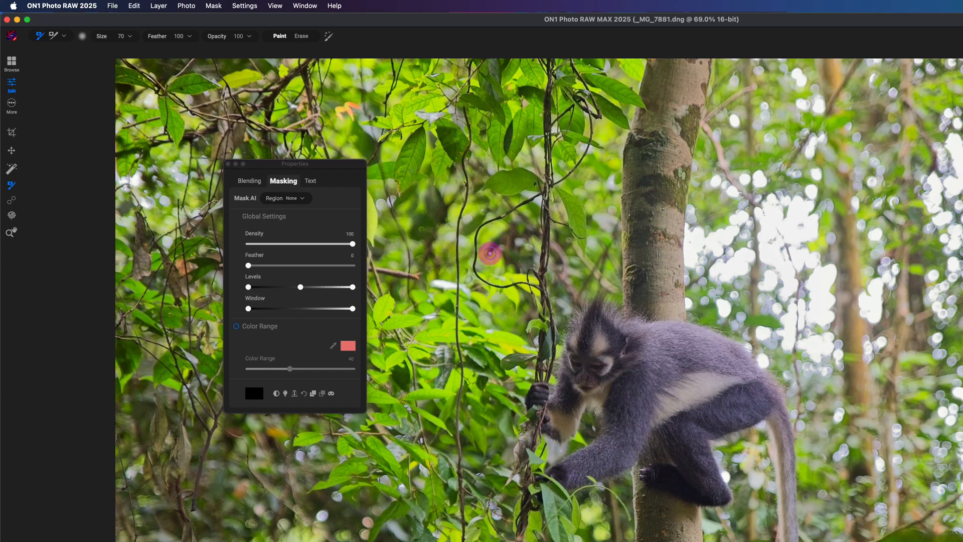
key(bracketleft)
key(bracketleft)
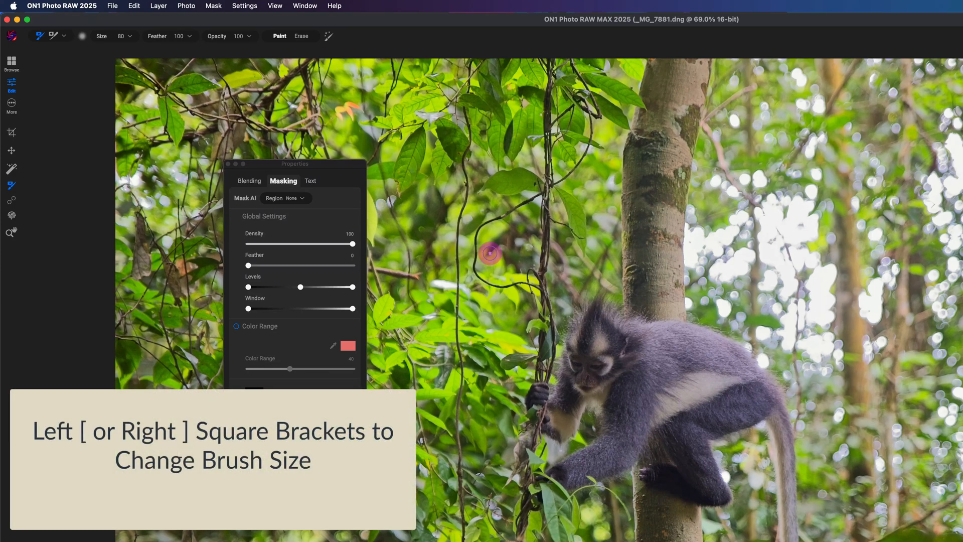
key(bracketright)
key(bracketright)
key(bracketright)
key(bracketright)
key(bracketright)
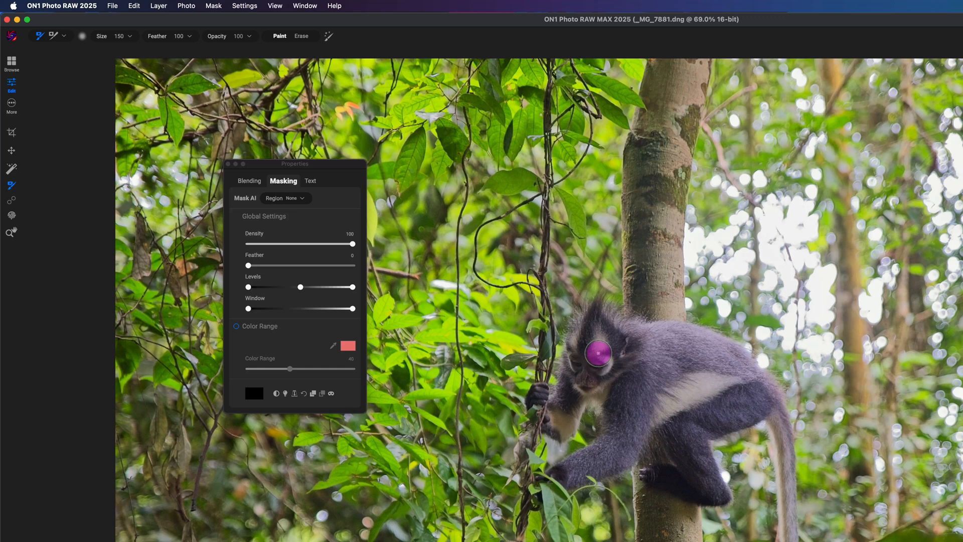
- Paint the adjustment's mask over the monkey's dark face, hands and foot, varying the brush size between 60 and 90
key(bracketleft)
key(bracketleft)
key(bracketleft)
key(bracketleft)
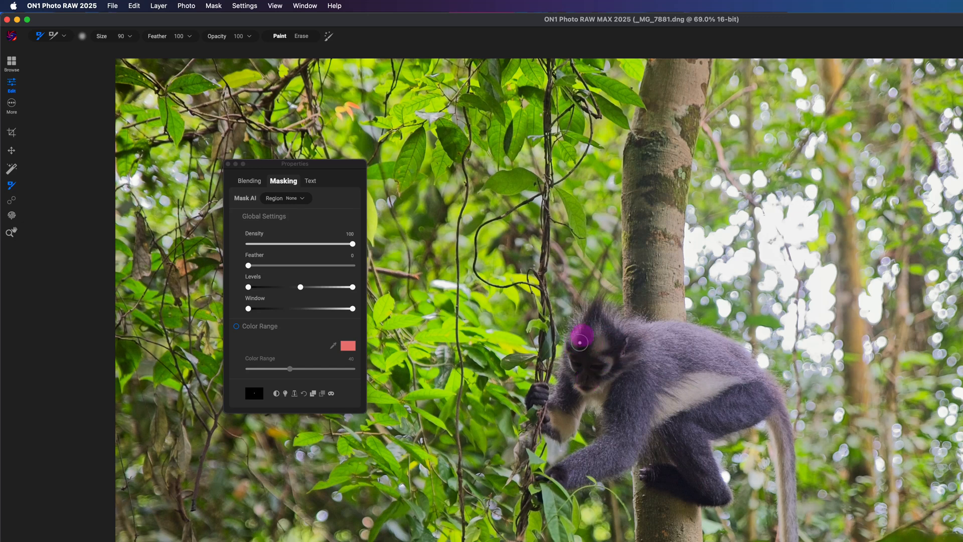
key(bracketleft)
key(bracketleft)
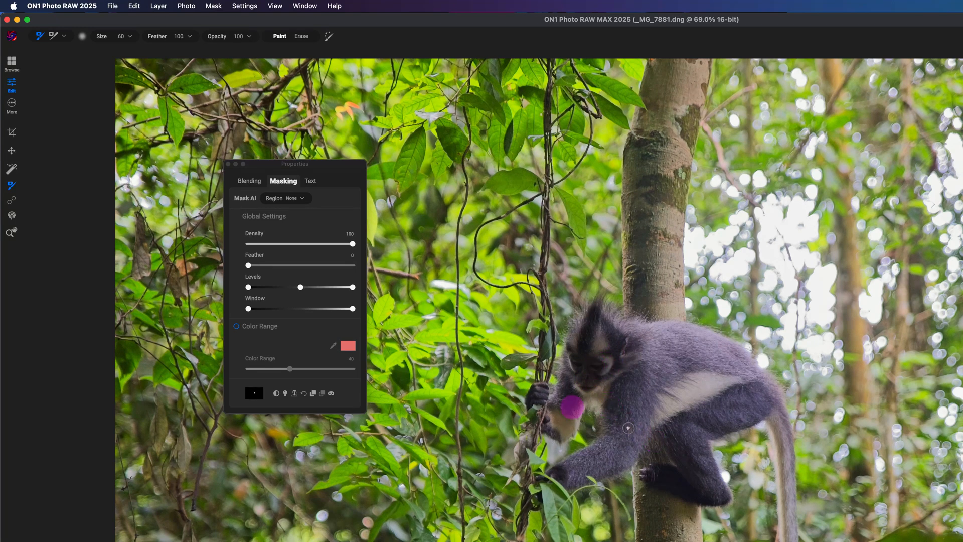
key(bracketleft)
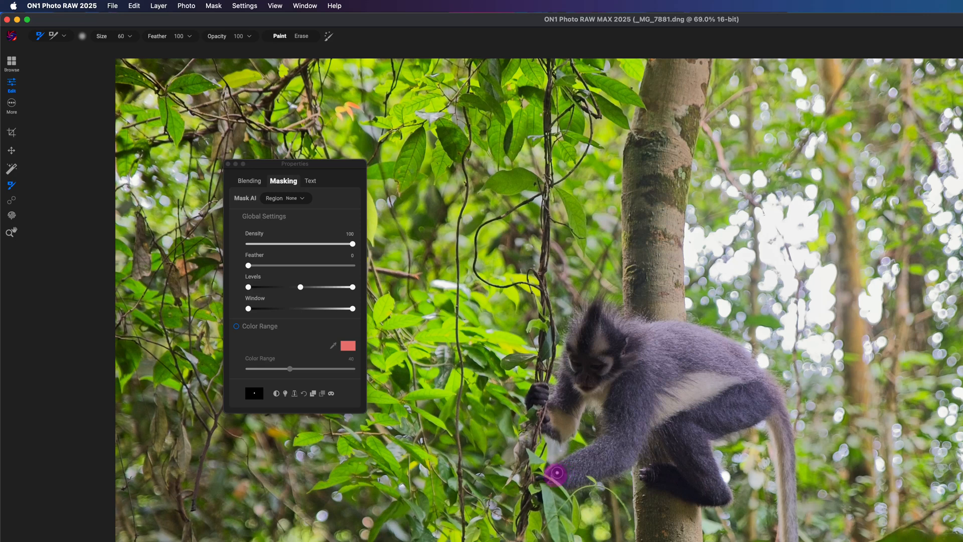
key(bracketright)
key(bracketright)
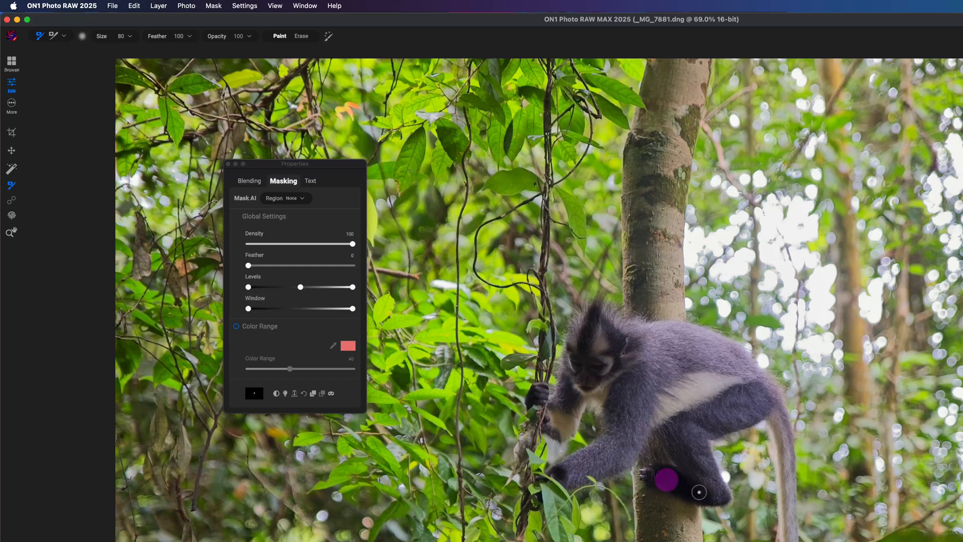
- Display the mask, switch its view to Red Overlay While Brushing, and brush over the monkey's head
click(331, 394)
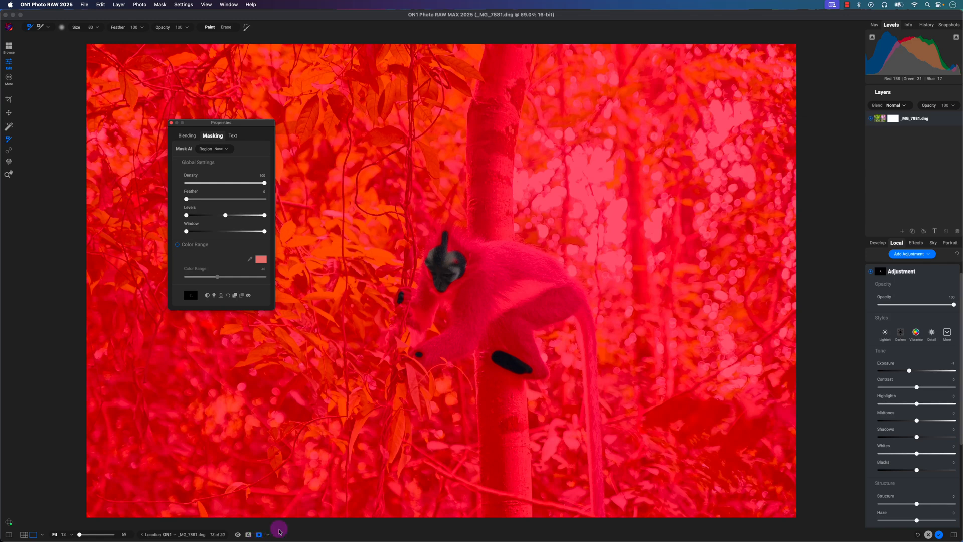
click(456, 262)
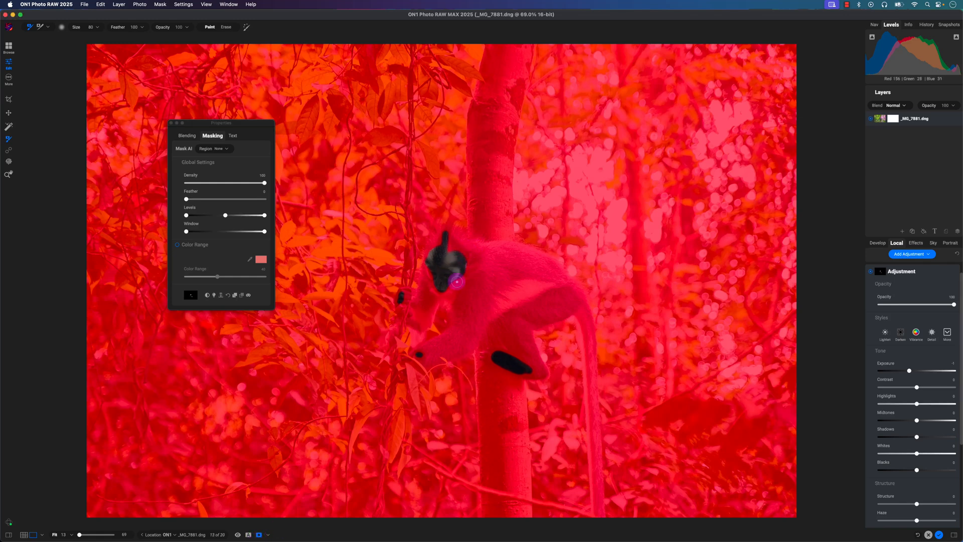
click(268, 535)
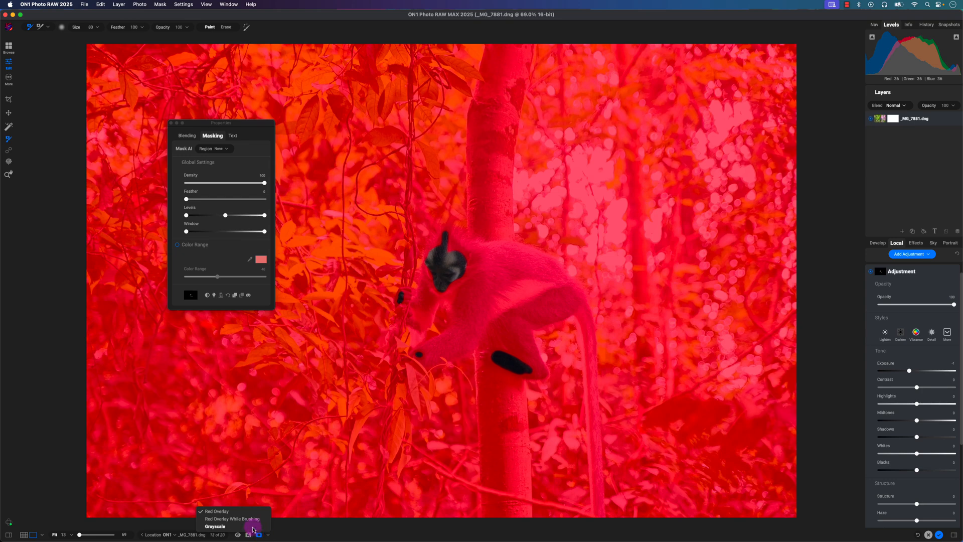
click(248, 519)
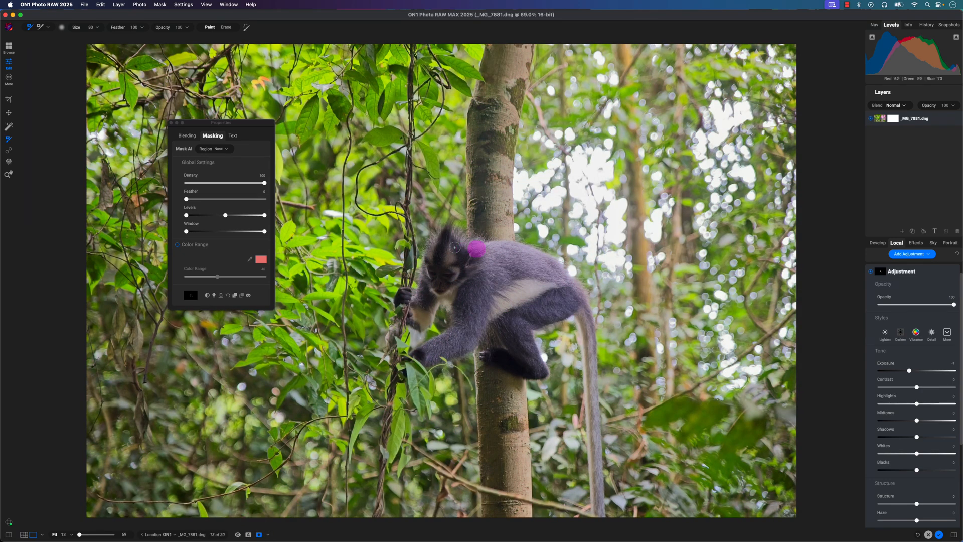
drag(451, 253, 429, 292)
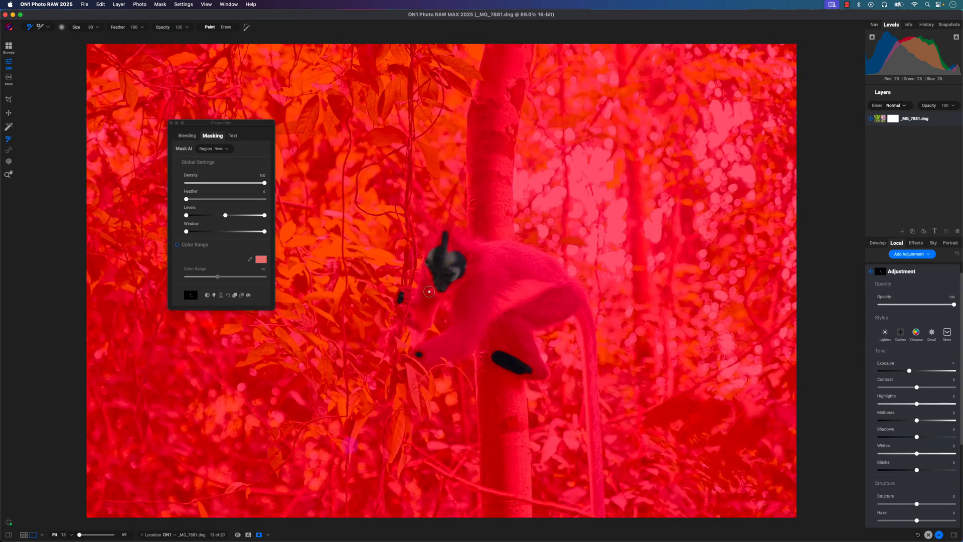
- Inspect the mask in Grayscale and Red Overlay views, and return to Red Overlay While Brushing
click(269, 535)
click(263, 527)
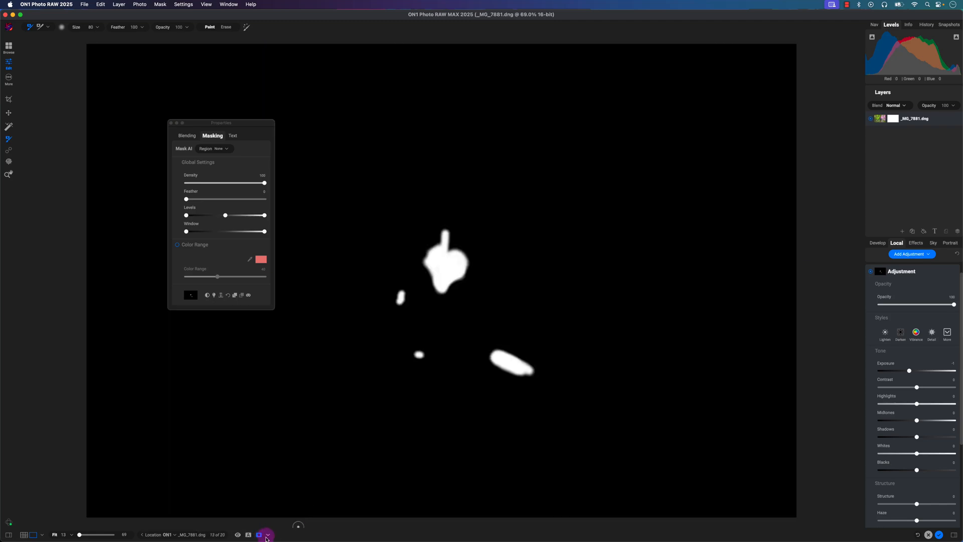
click(266, 535)
click(215, 509)
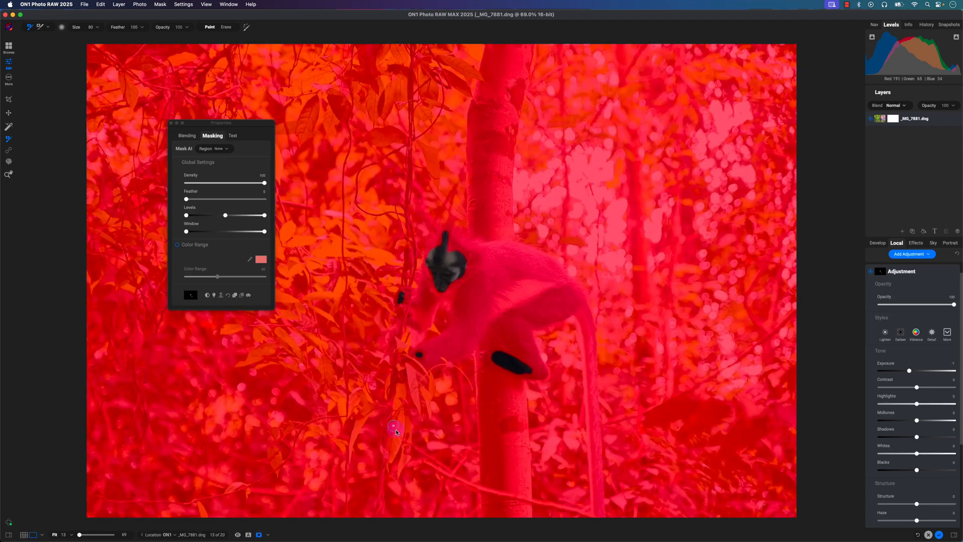
click(268, 535)
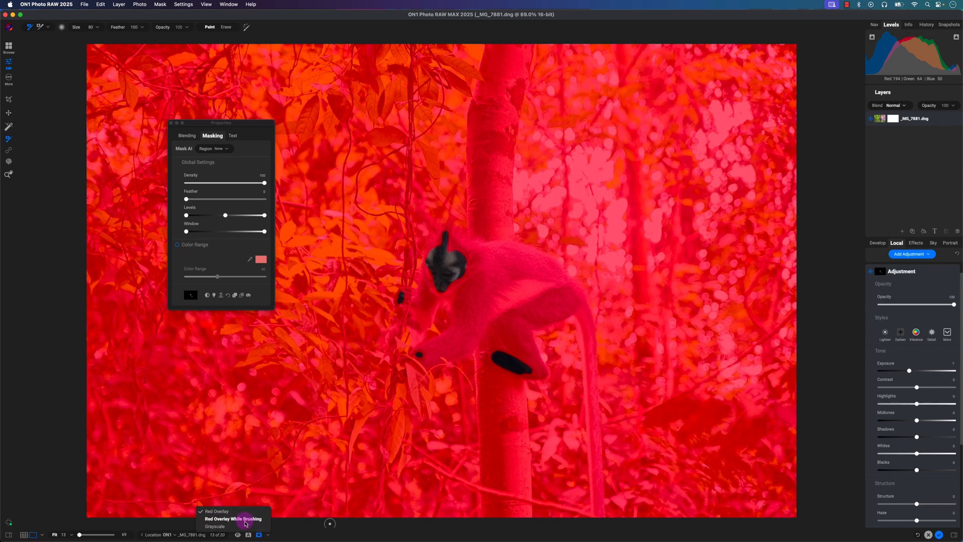
click(245, 519)
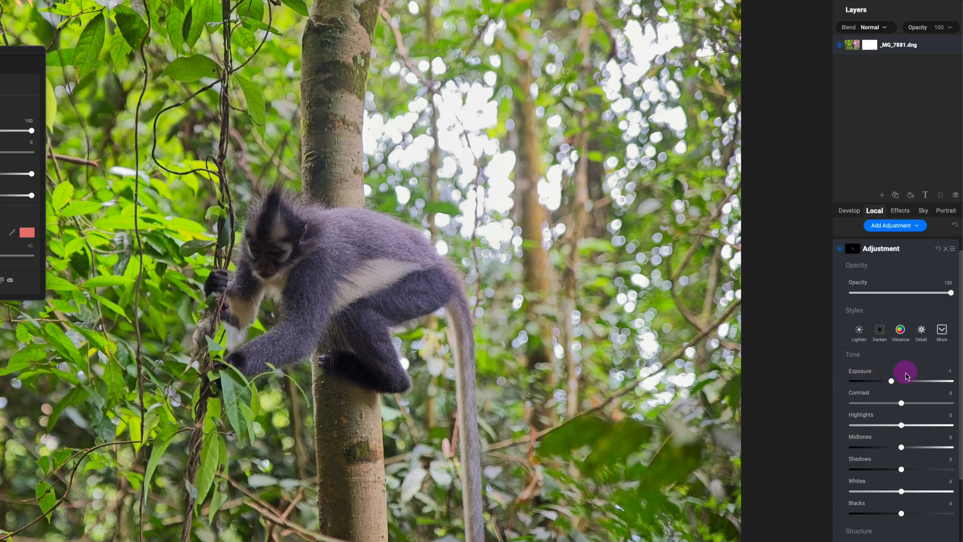
- Set the adjustment's exposure to 0 and shadows to 24, raise its contrast, and compare the photo with the adjustment off and on
drag(898, 385, 907, 386)
key(super+z)
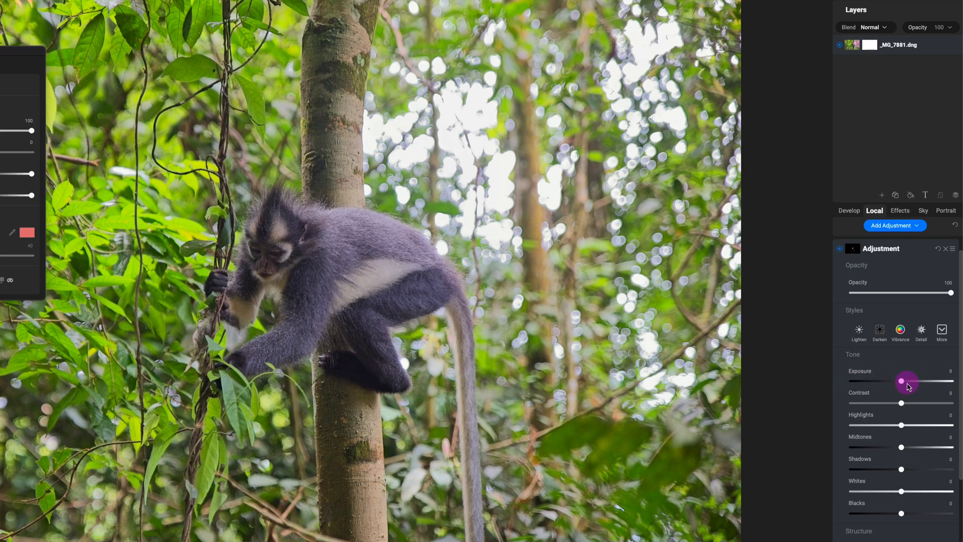
key(super+shift+z)
key(super+z)
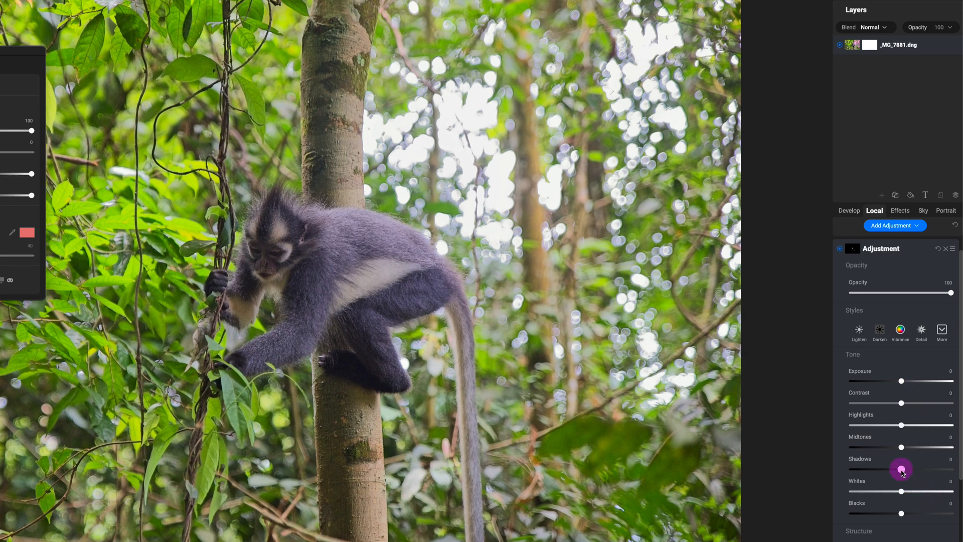
drag(901, 470, 912, 473)
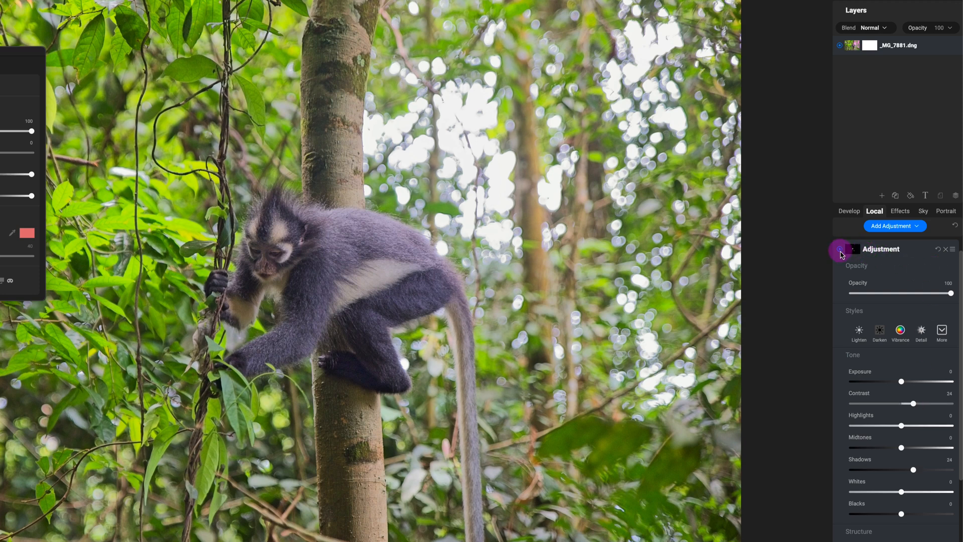
click(840, 251)
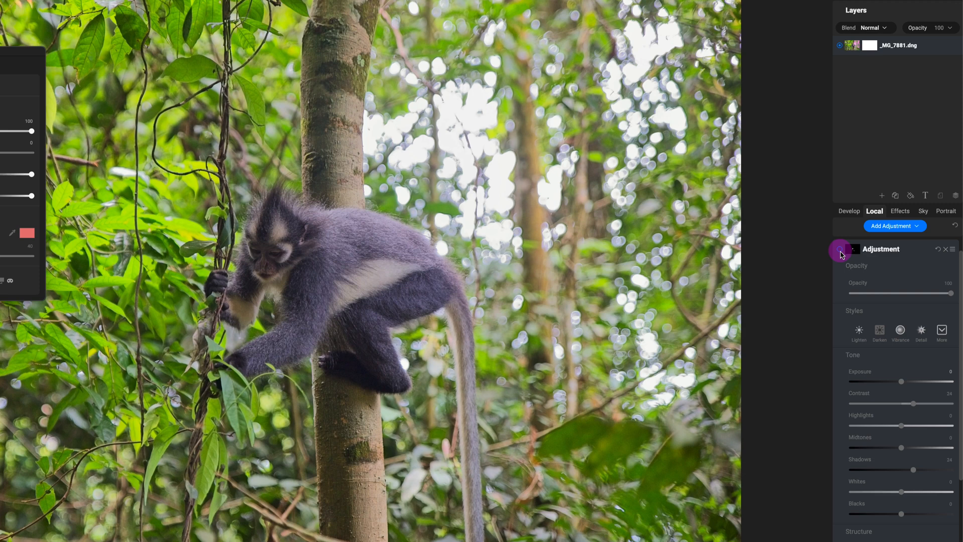
click(840, 251)
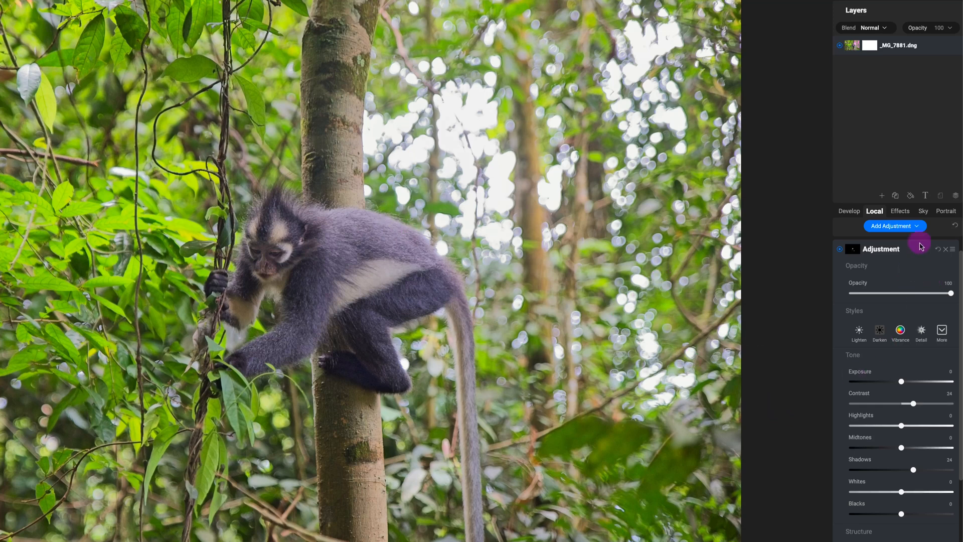
- Add another local adjustment and remove it from the adjustments list
click(904, 229)
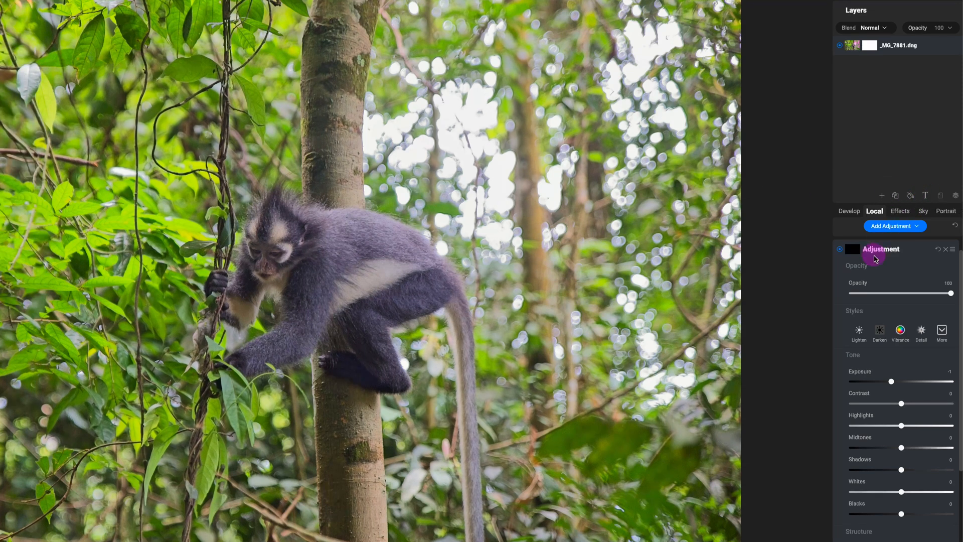
click(953, 249)
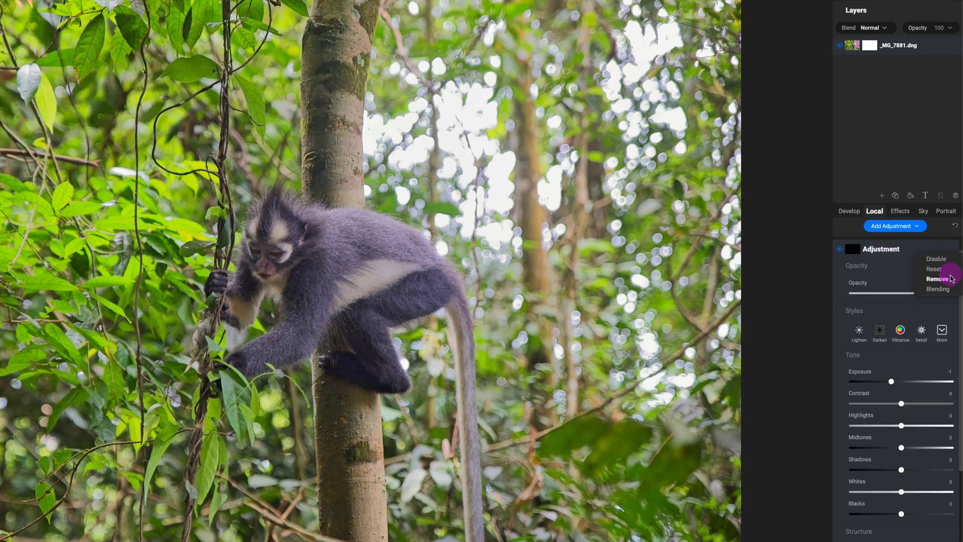
click(945, 272)
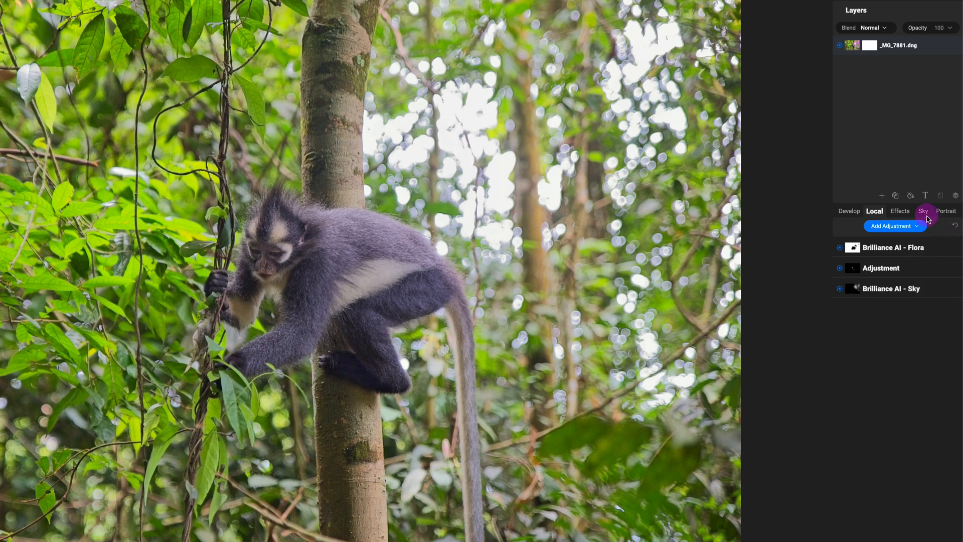
- Add a Vignette effect filter to the monkey photo and lower its brightness to darken the edges
click(901, 213)
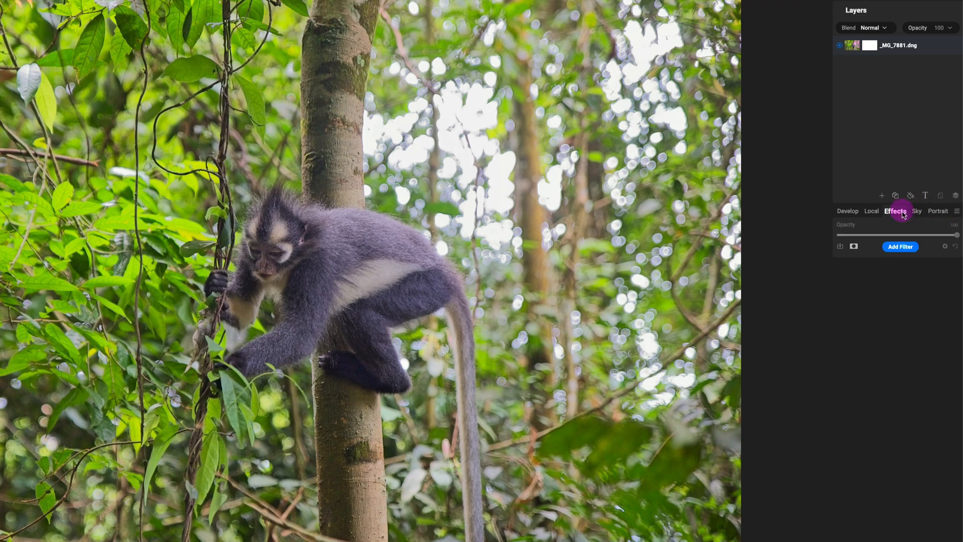
click(900, 246)
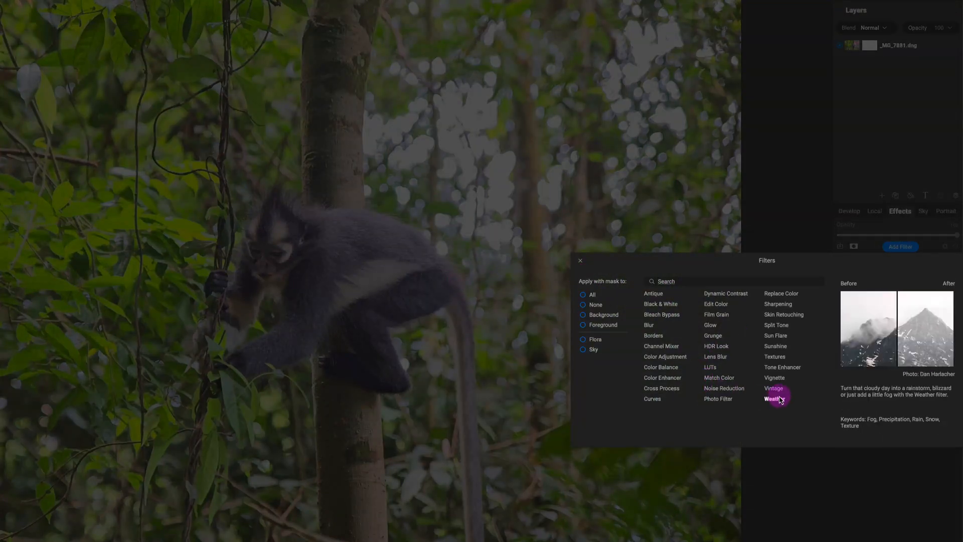
click(773, 377)
drag(903, 401, 904, 402)
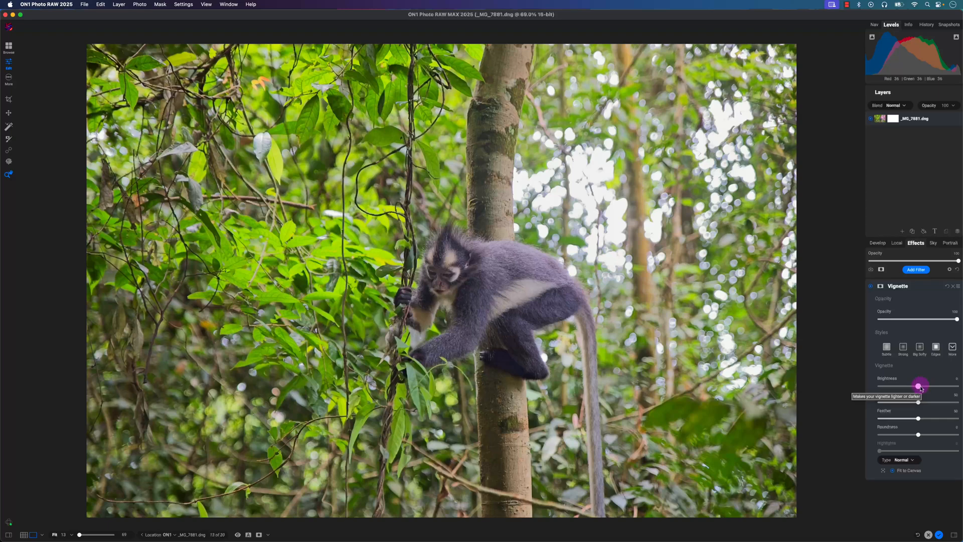
drag(921, 388, 892, 388)
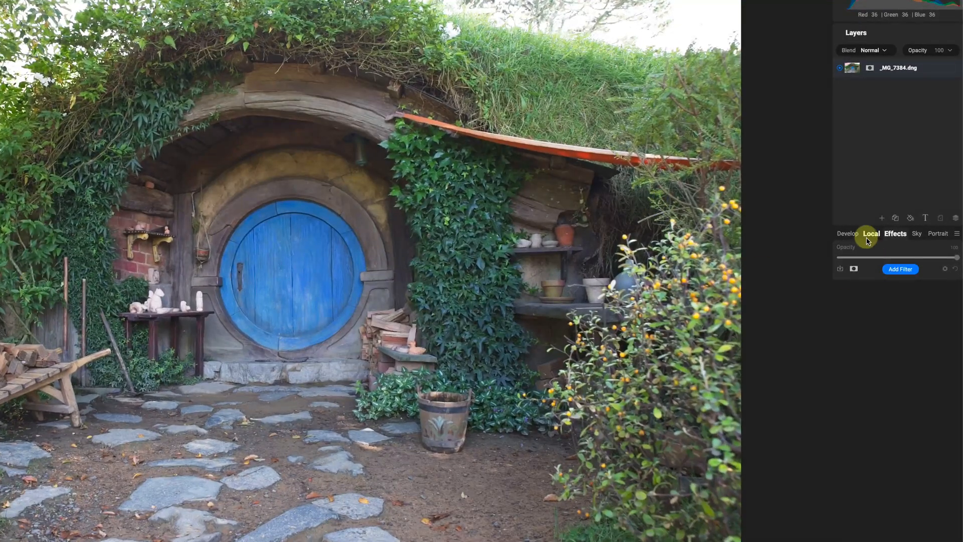
- Review the round-door photo's Brilliance AI settings and add a Black & White effect filter without a region mask
click(848, 233)
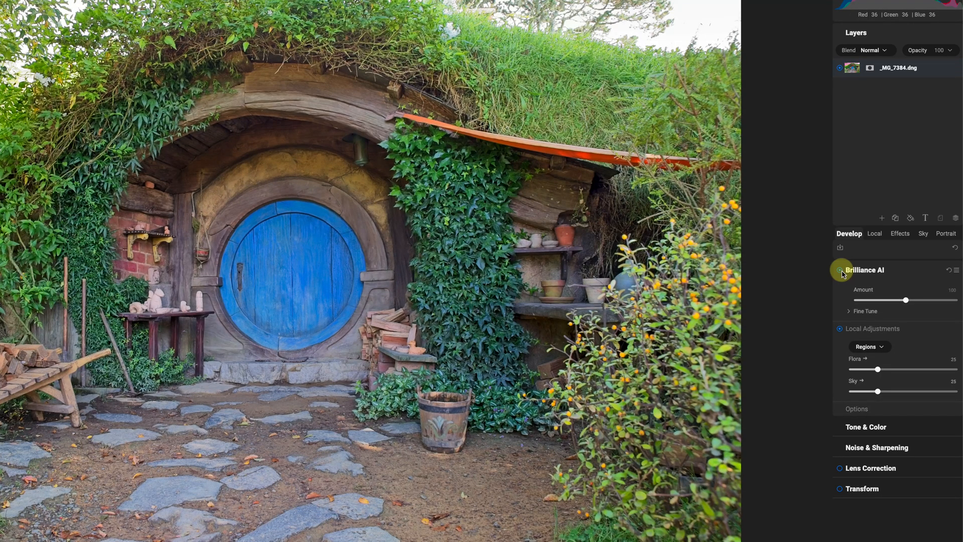
click(899, 234)
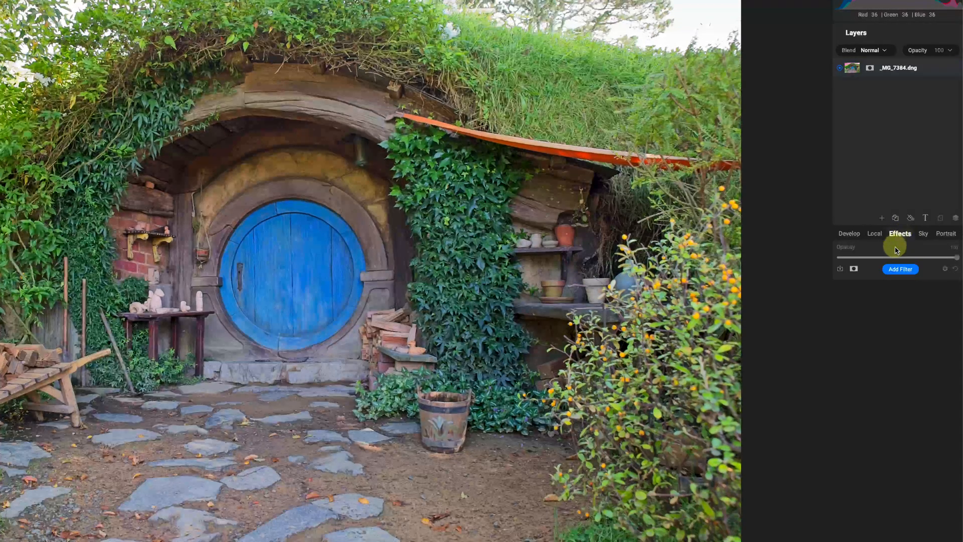
click(901, 270)
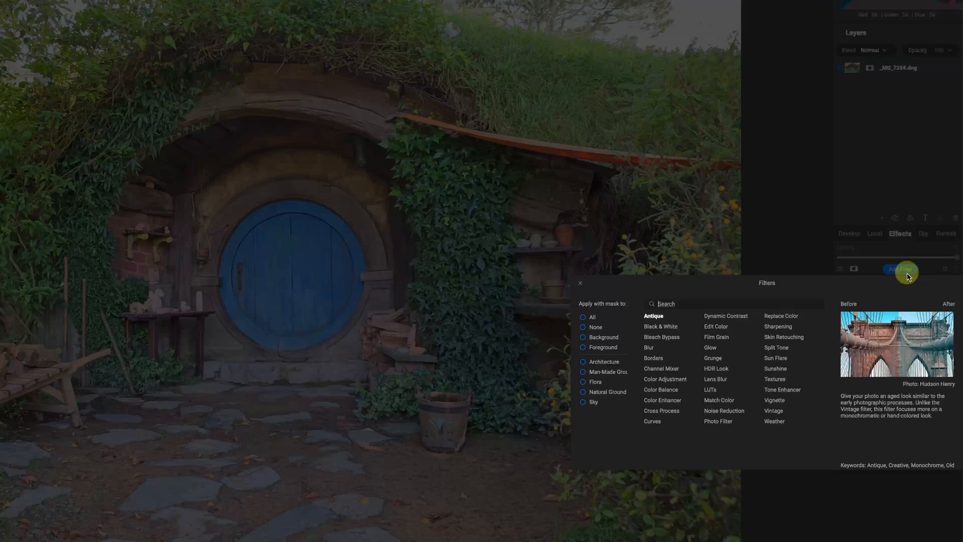
click(660, 326)
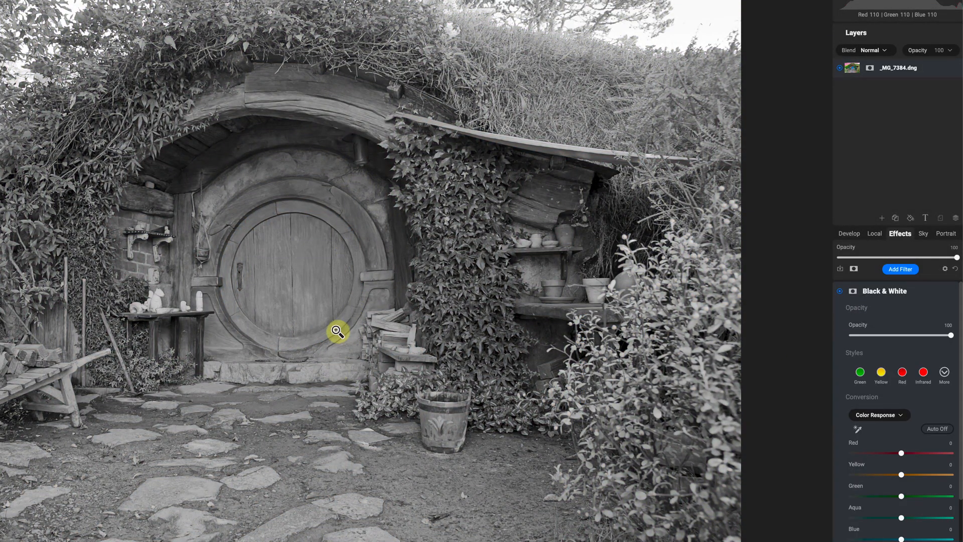
- Lower the Black & White filter's shadows strongly and its blacks moderately
scroll(911, 445, down, 3)
scroll(911, 444, down, 2)
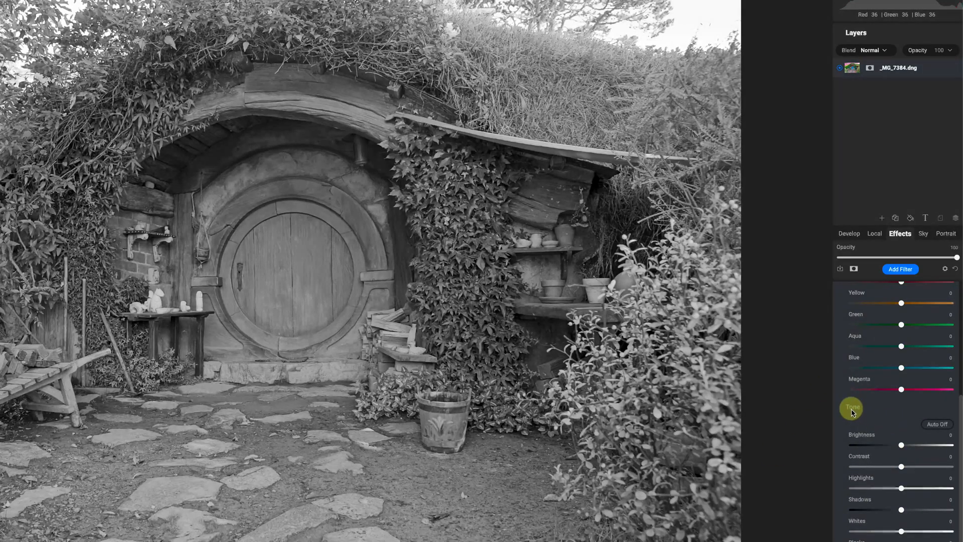
drag(901, 509, 860, 510)
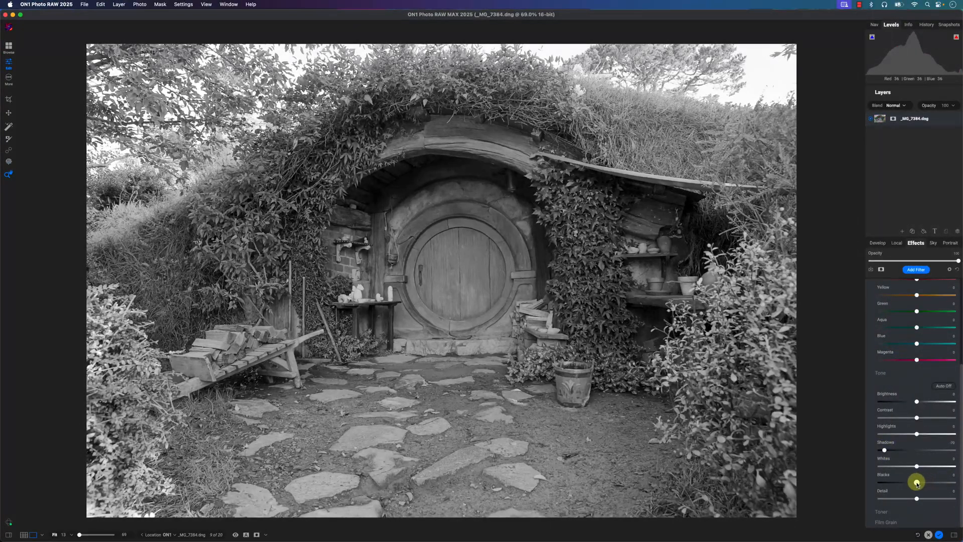
drag(916, 483, 915, 483)
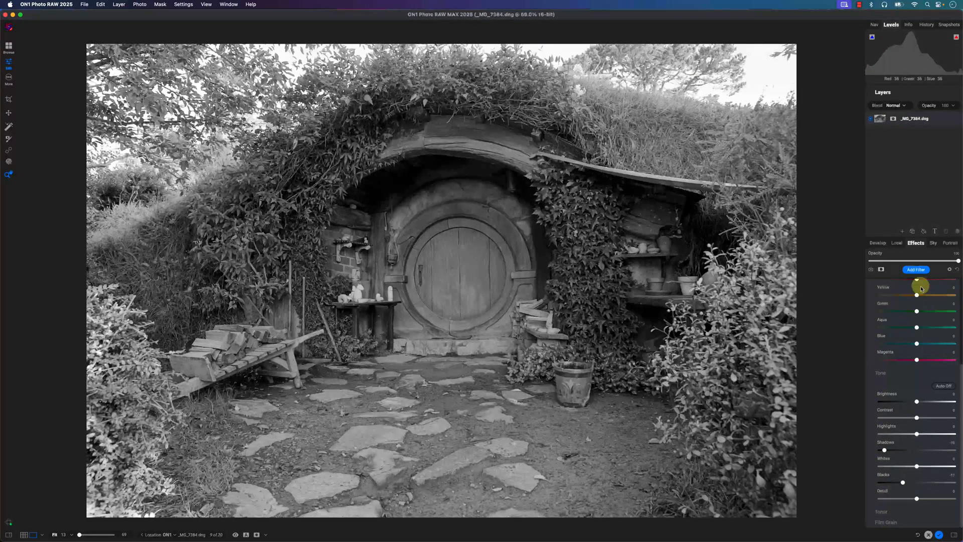
- Add a Vignette effect filter and lower its brightness to about -60
click(917, 270)
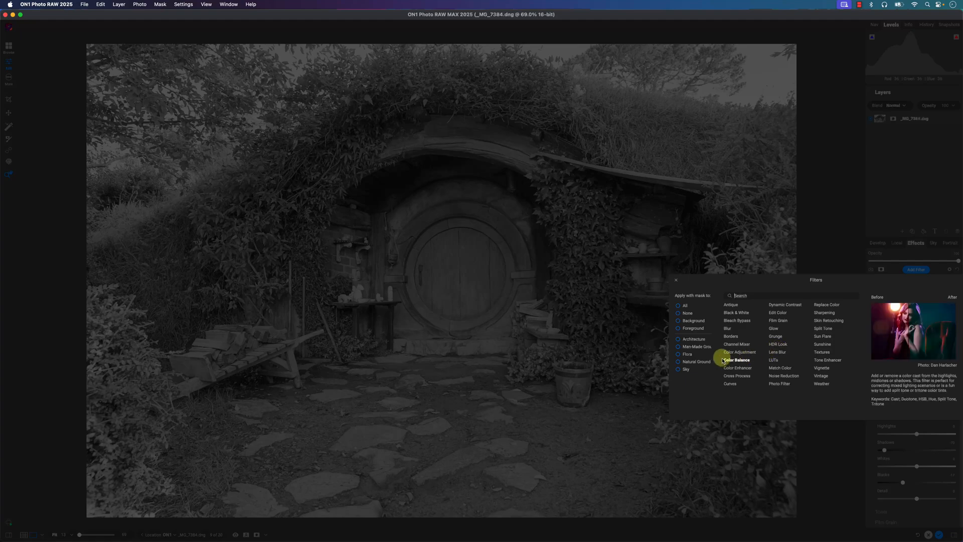
click(821, 369)
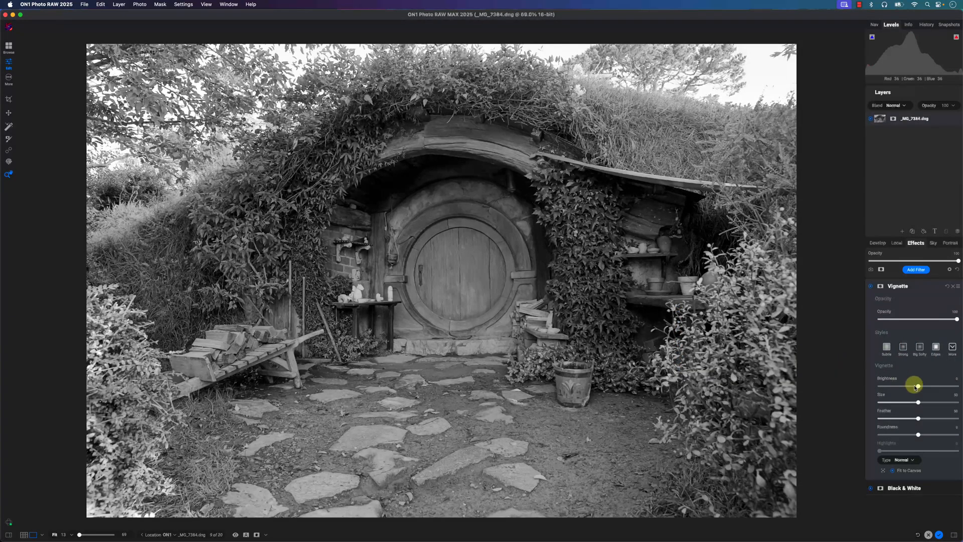
drag(918, 386, 896, 387)
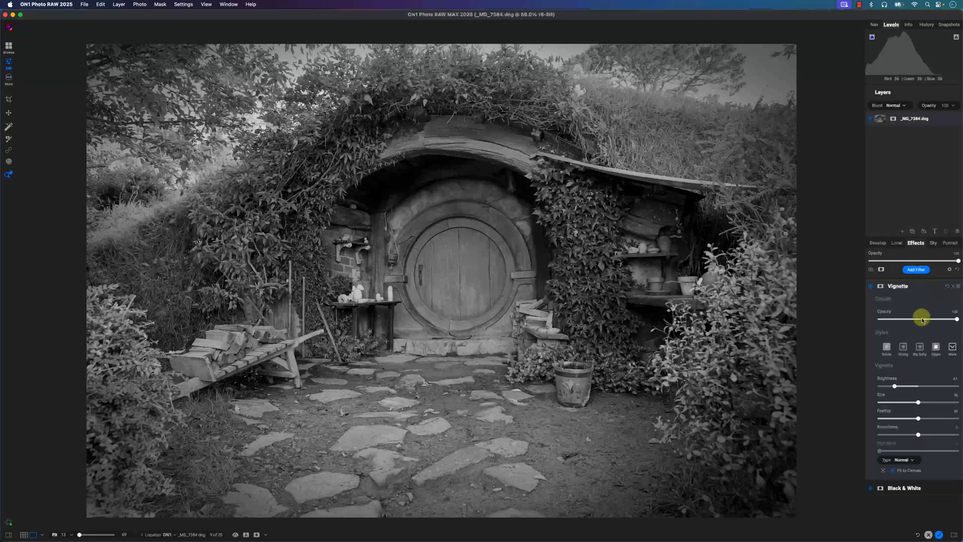
- Raise the Black & White filter's contrast slightly and its detail to 27, and look over its Toner settings
click(931, 493)
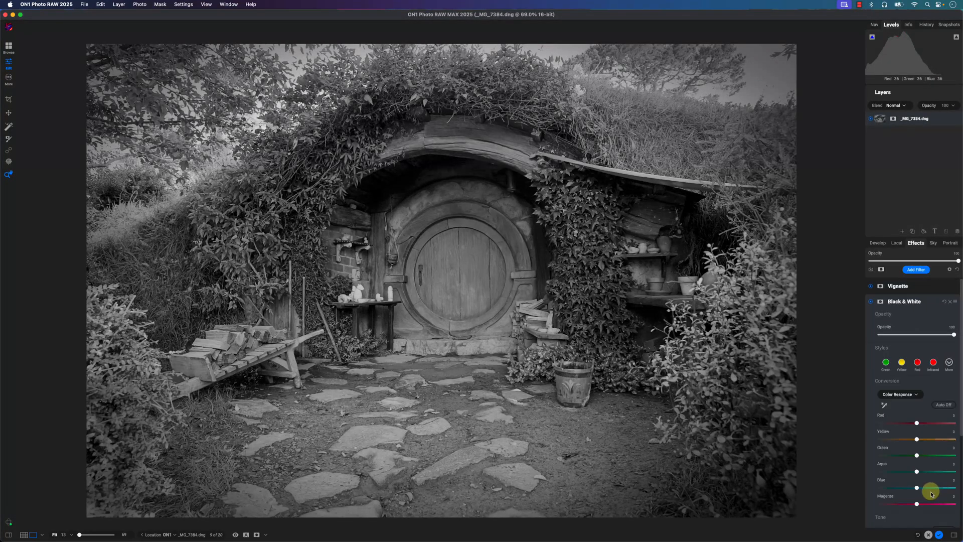
scroll(930, 394, down, 5)
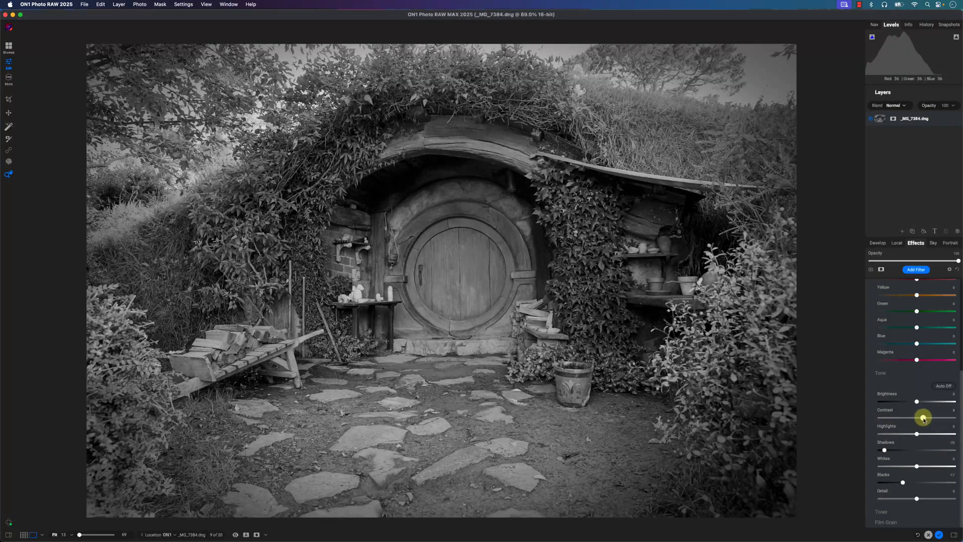
drag(924, 418, 918, 419)
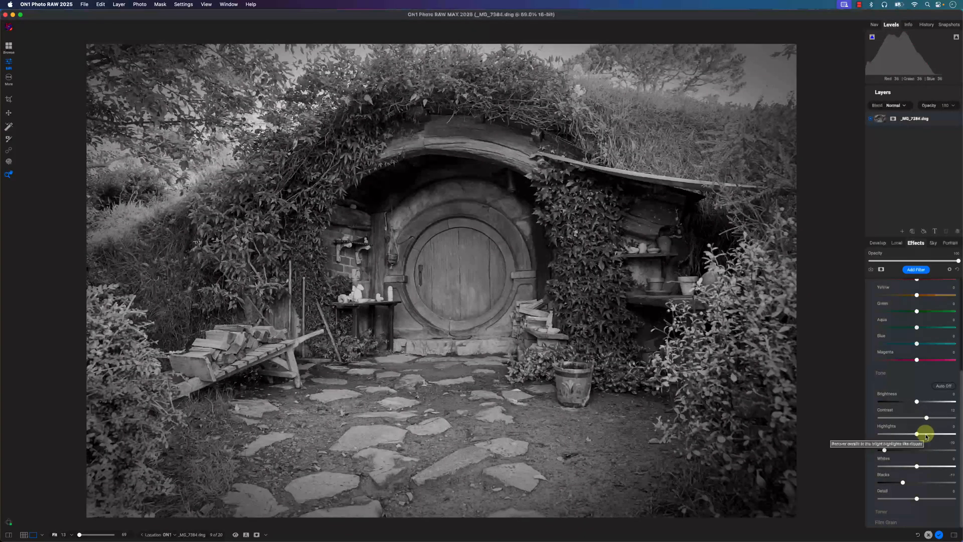
drag(919, 501, 926, 502)
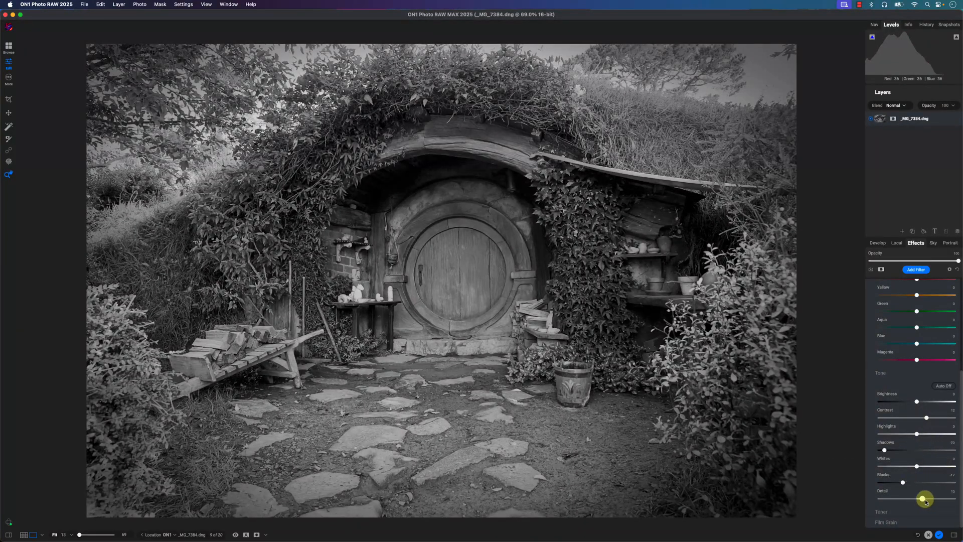
click(913, 511)
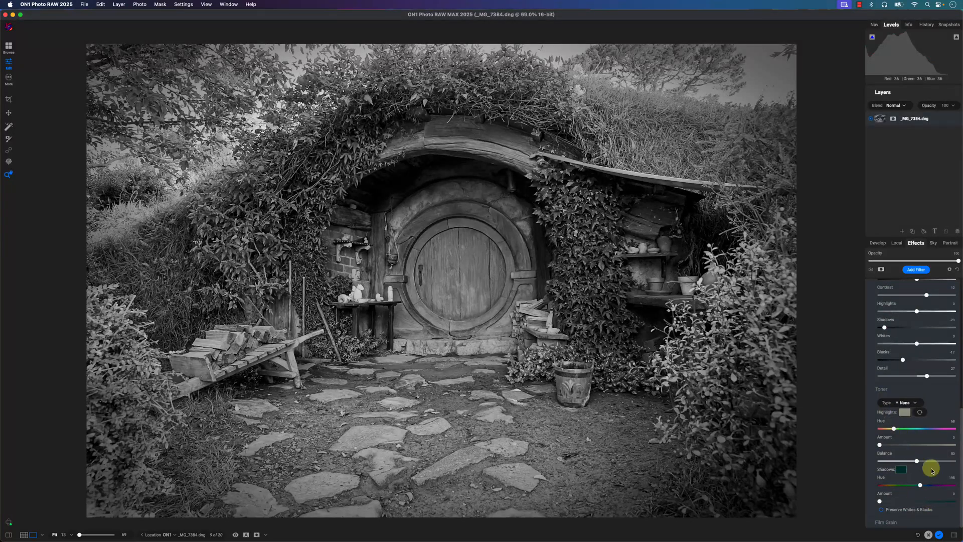
scroll(911, 419, up, 10)
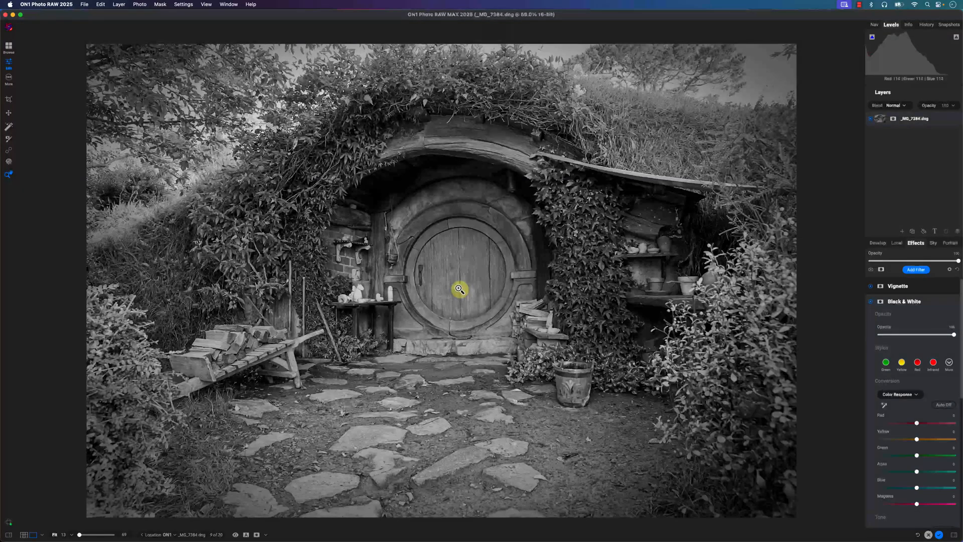
- Open the Black & White filter's mask settings, toggle the masking brush's Perfect Brush option, and dismiss its explanation
click(880, 302)
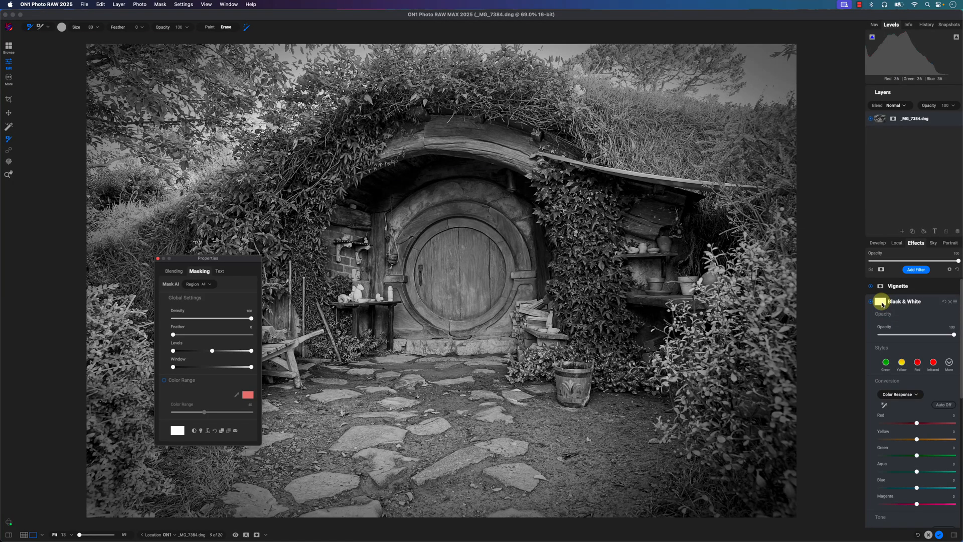
click(177, 430)
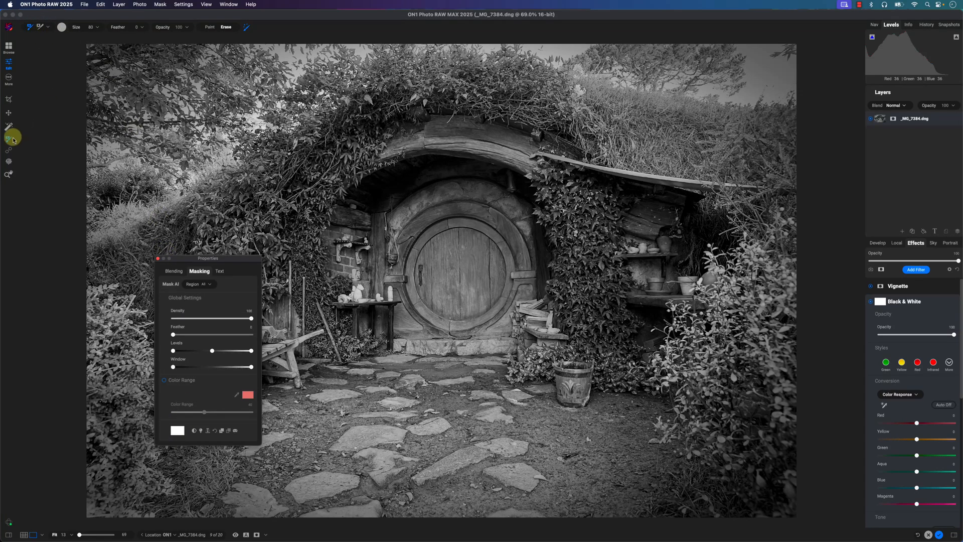
click(248, 32)
click(247, 32)
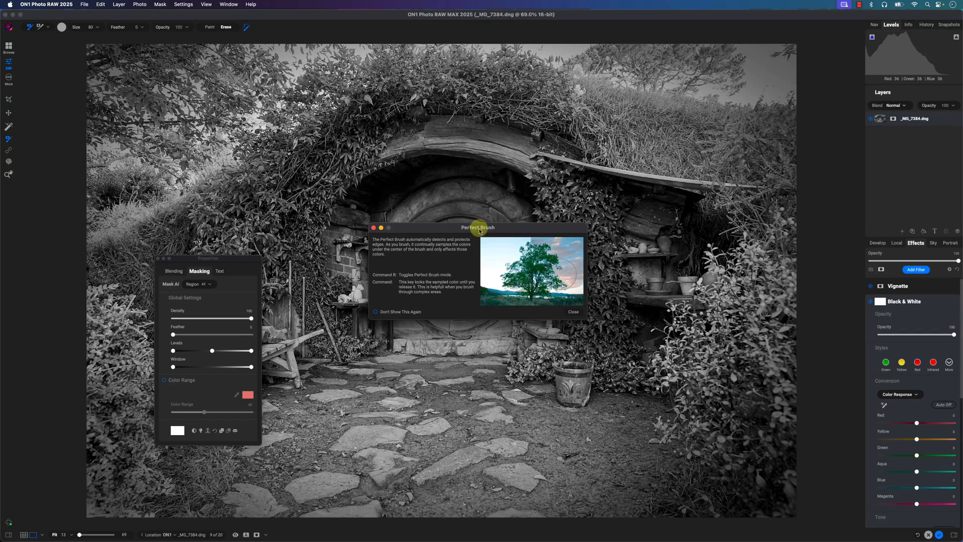
click(572, 312)
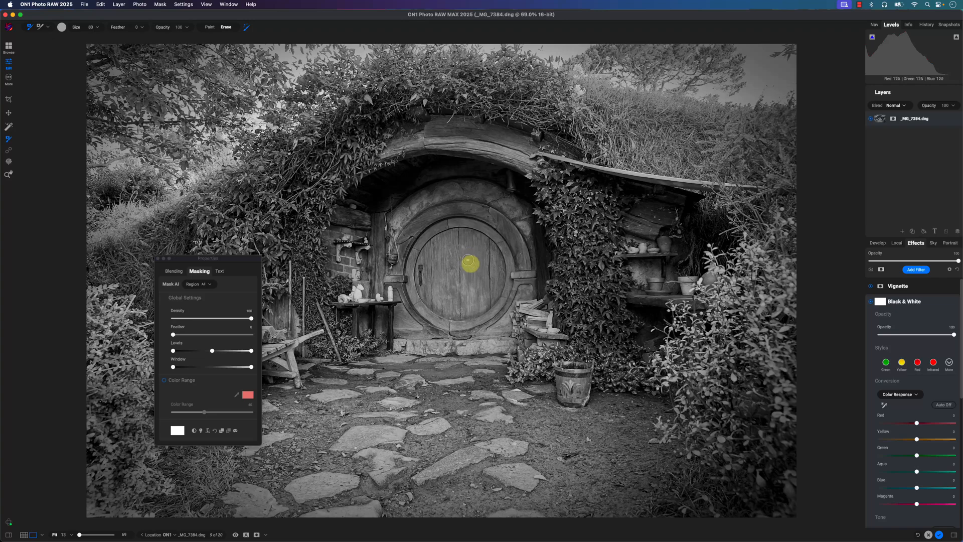
- Erase the Black & White filter's mask over the round door with the masking brush in Erase mode at size 700
scroll(466, 267, up, 5)
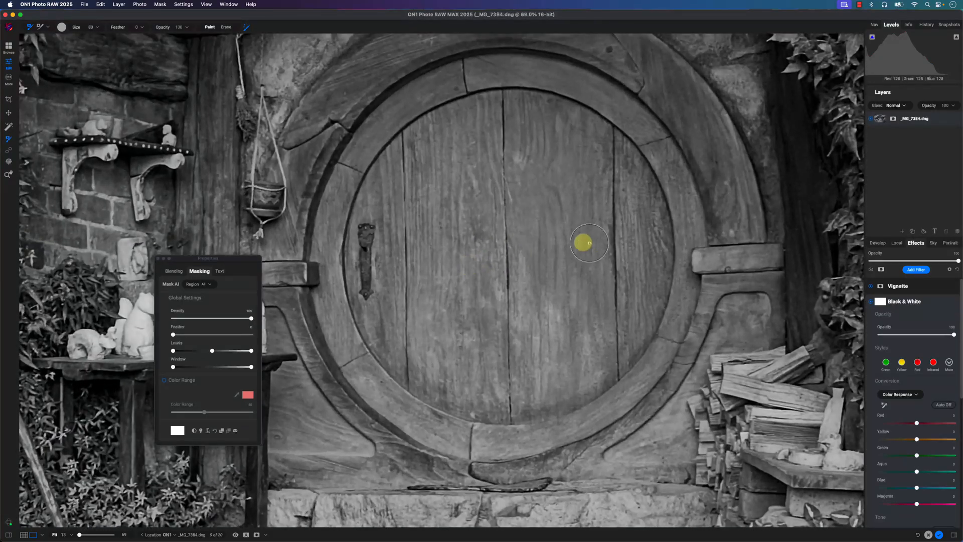
key(x)
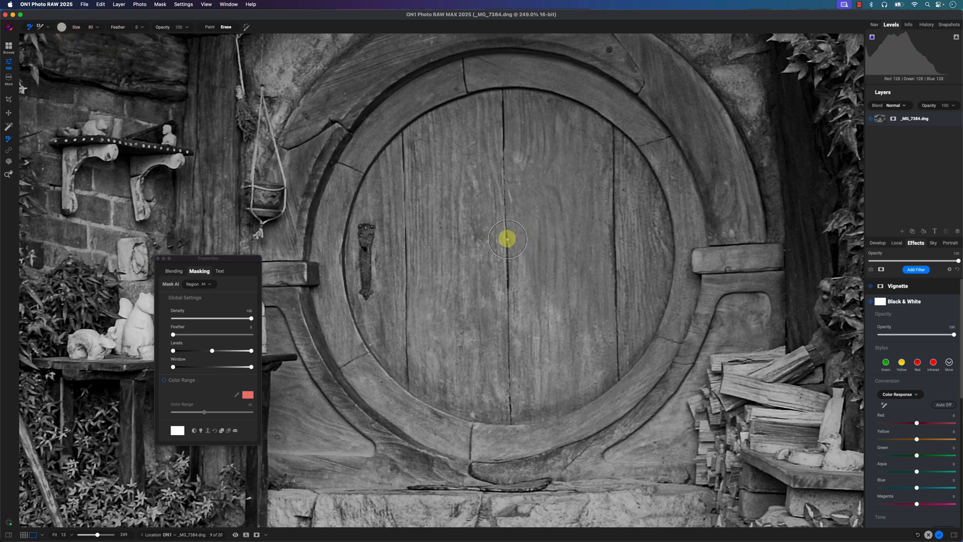
scroll(507, 239, up, 12)
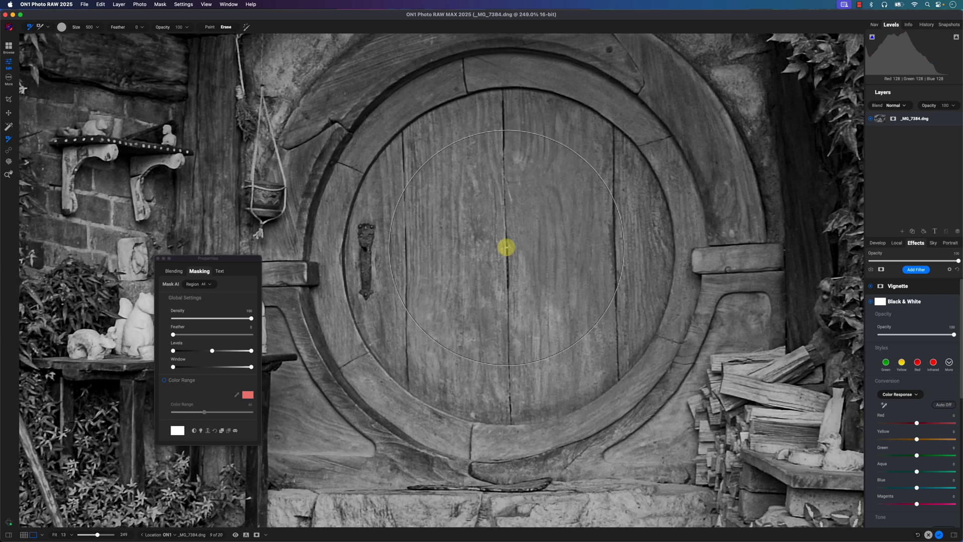
scroll(503, 247, up, 2)
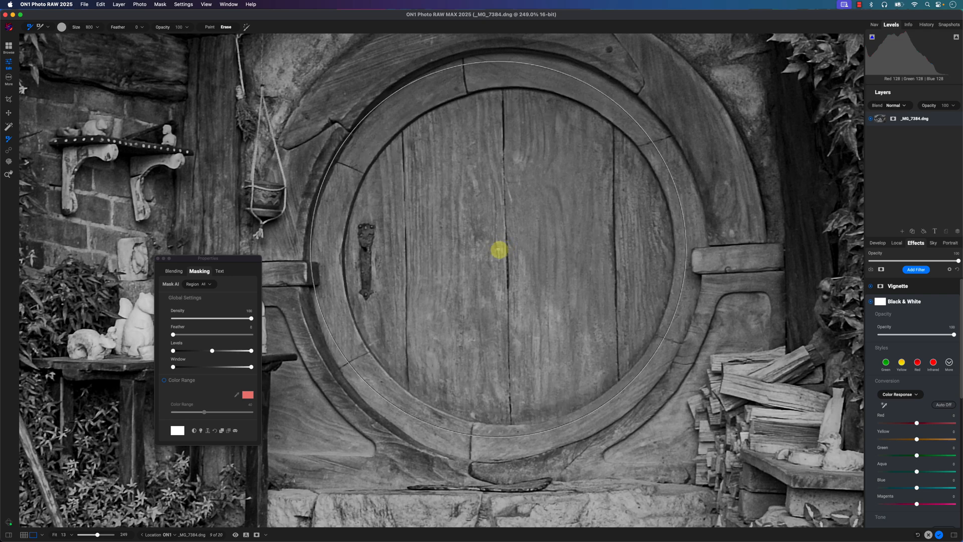
scroll(508, 251, down, 2)
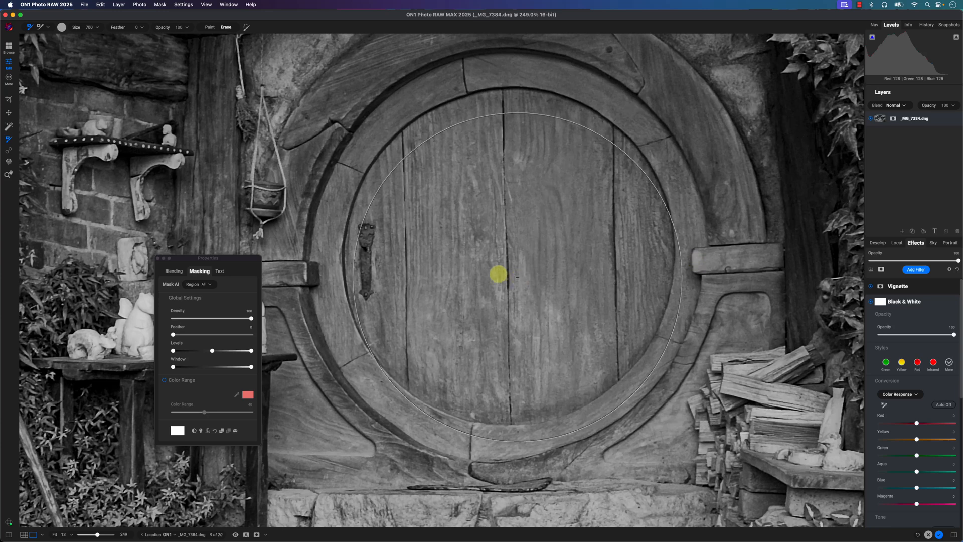
scroll(502, 271, up, 2)
scroll(506, 267, down, 2)
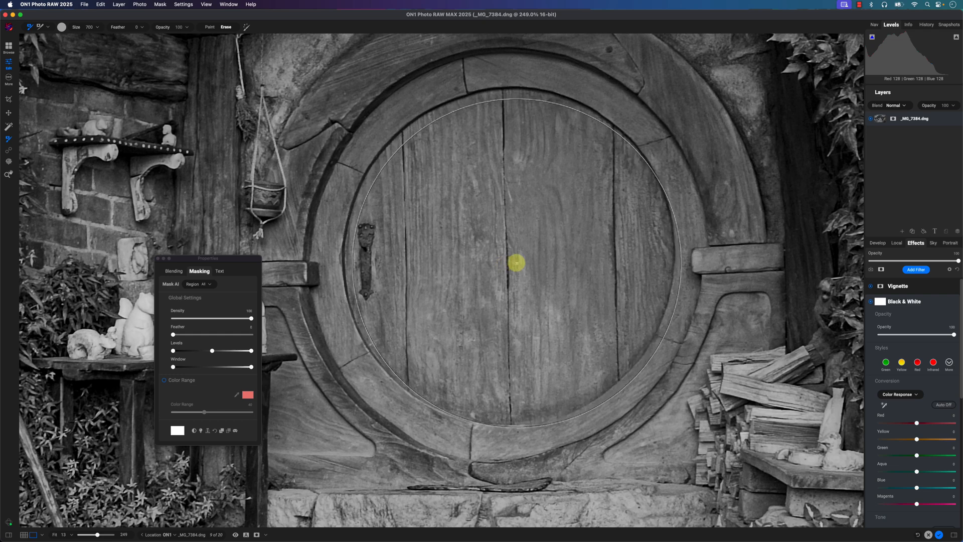
click(507, 261)
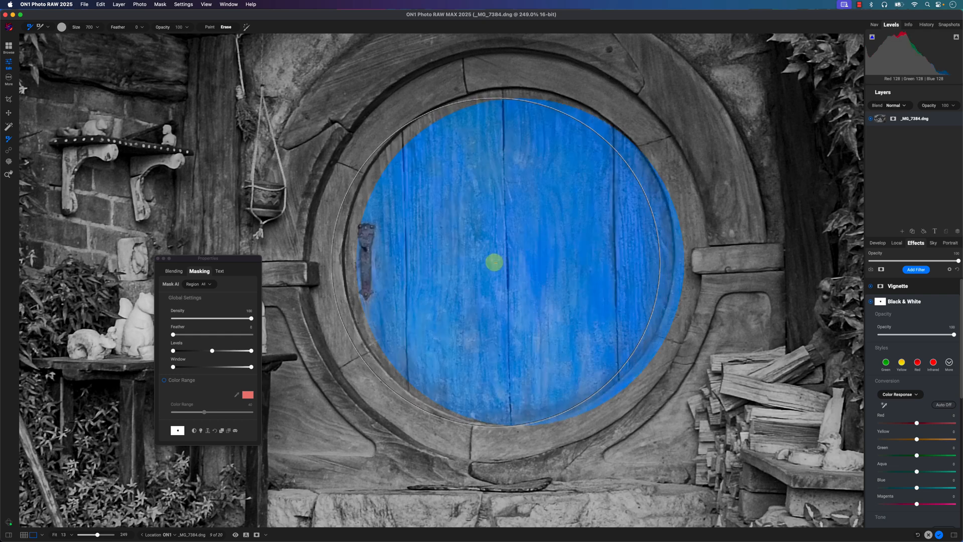
click(485, 261)
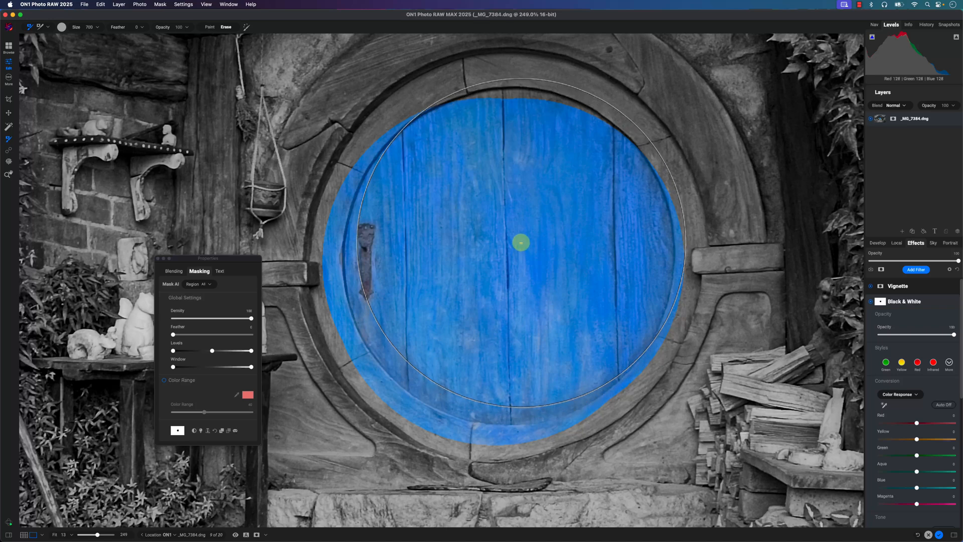
- Finish erasing the Black & White mask over the door's face and reduce the masking brush size to 80
drag(520, 243, 514, 236)
key(bracketleft)
key(bracketleft)
key(bracketleft)
key(bracketleft)
key(bracketleft)
key(bracketleft)
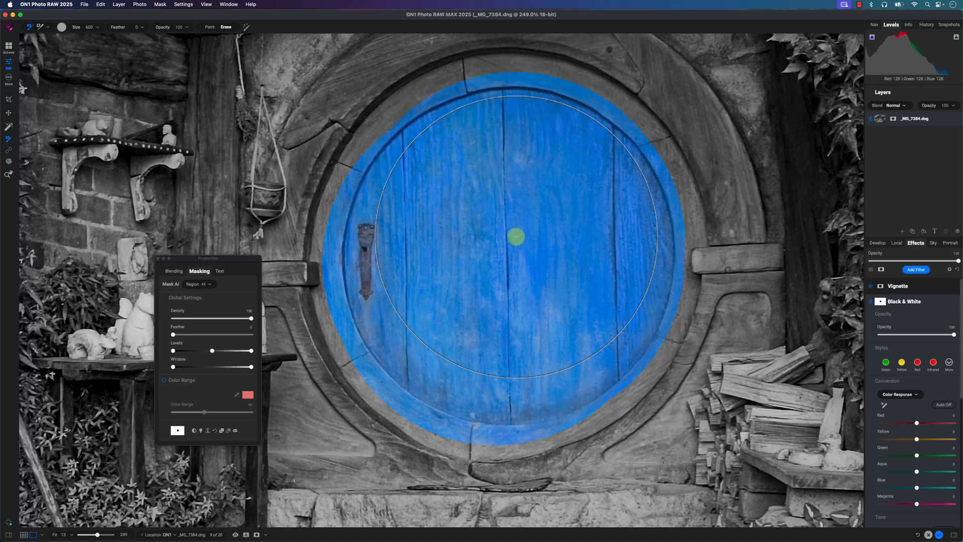
key(bracketleft)
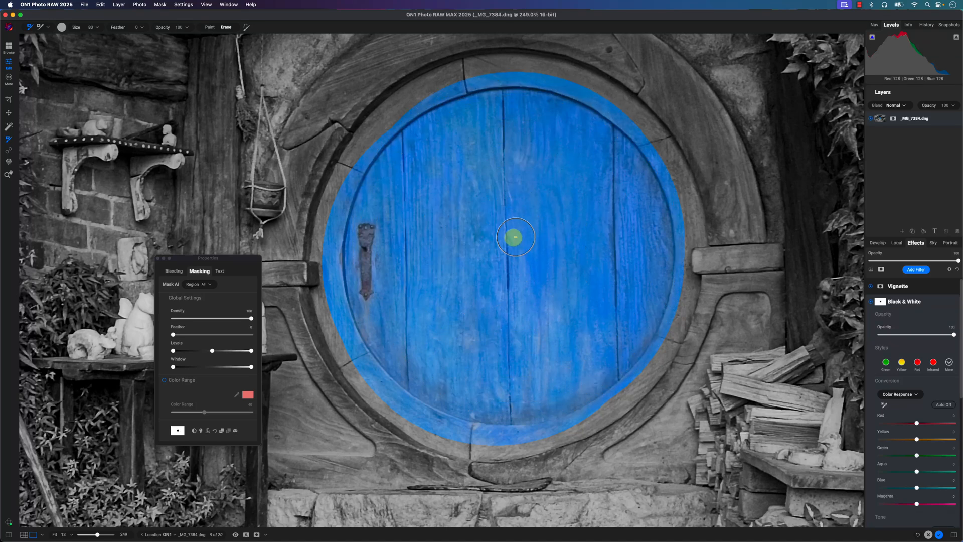
- Enable Perfect Brush in Erase mode and erase the Black & White mask all around the door's outer blue ring
click(247, 31)
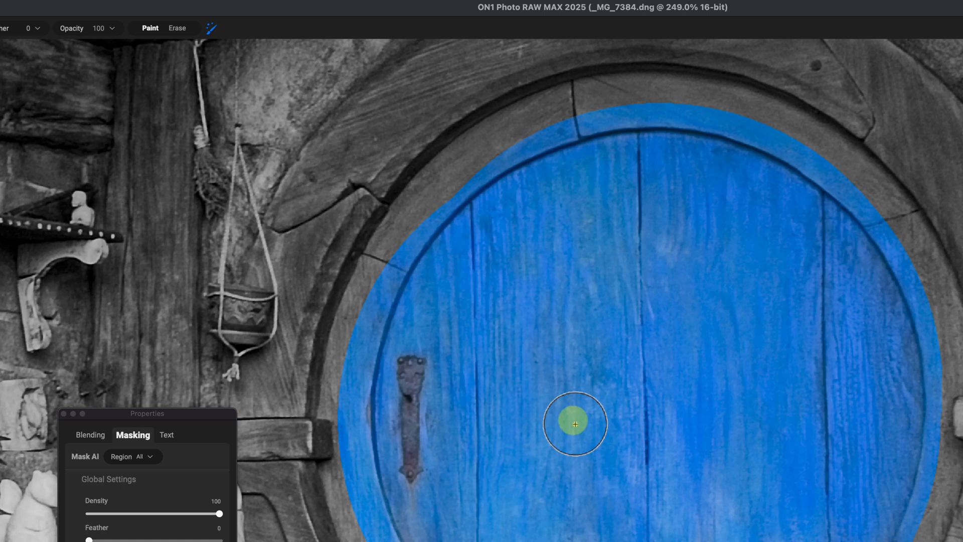
click(178, 29)
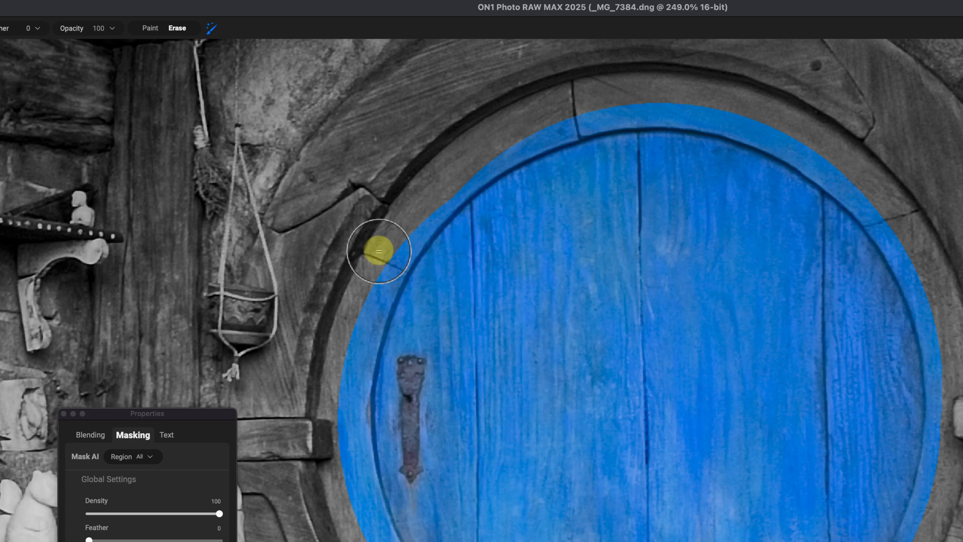
mouse_move(378, 251)
mouse_down()
mouse_move(351, 314)
mouse_move(333, 398)
mouse_move(329, 432)
mouse_move(343, 447)
mouse_up()
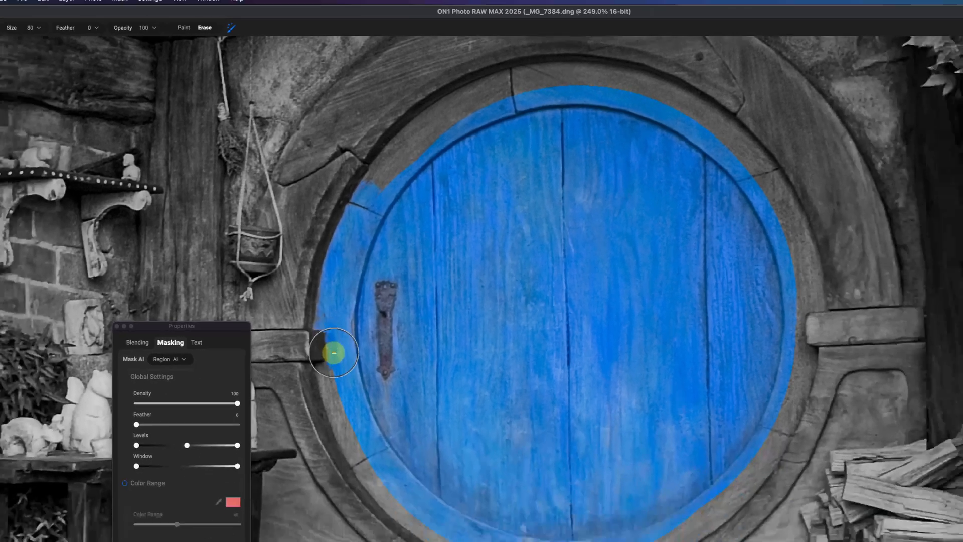
mouse_move(334, 352)
mouse_down()
mouse_move(337, 397)
mouse_move(385, 483)
mouse_move(441, 521)
mouse_up()
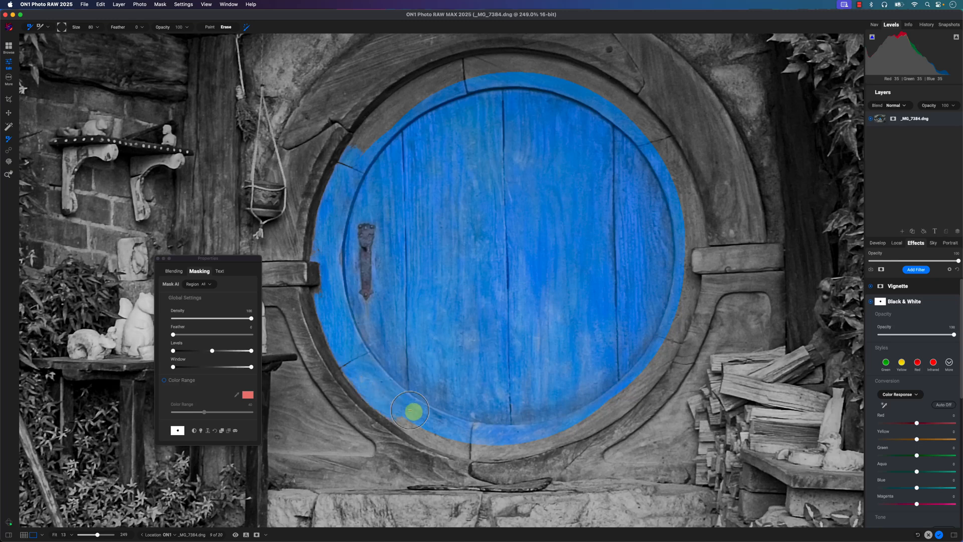
mouse_move(410, 411)
mouse_down()
mouse_move(432, 434)
mouse_move(512, 443)
mouse_move(579, 427)
mouse_move(652, 366)
mouse_move(683, 289)
mouse_move(675, 285)
mouse_move(684, 282)
mouse_move(683, 225)
mouse_move(692, 283)
mouse_move(690, 276)
mouse_move(686, 318)
mouse_move(690, 207)
mouse_move(654, 146)
mouse_move(674, 155)
mouse_move(630, 109)
mouse_move(576, 89)
mouse_move(619, 97)
mouse_move(563, 73)
mouse_move(492, 65)
mouse_move(443, 73)
mouse_move(356, 151)
mouse_move(379, 114)
mouse_move(455, 87)
mouse_move(592, 83)
mouse_move(512, 62)
mouse_up()
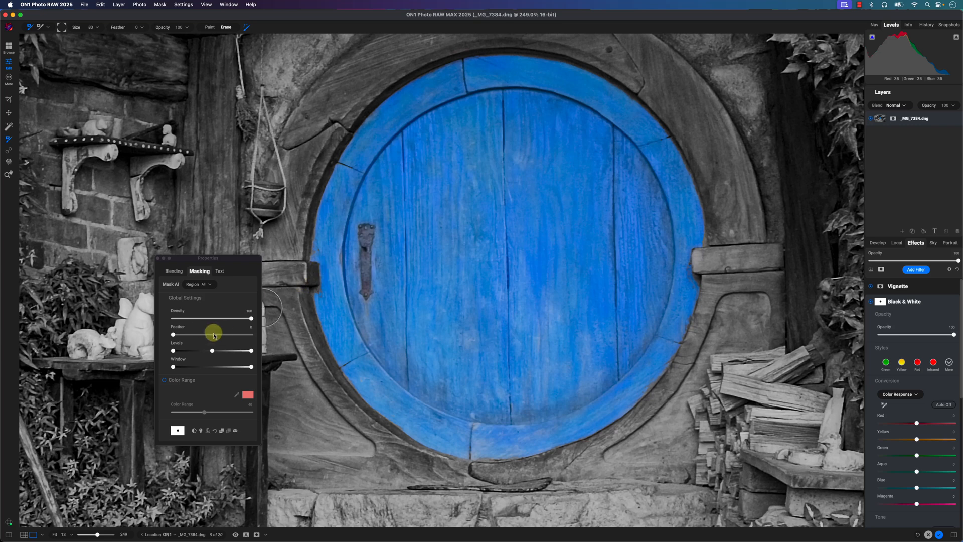
drag(173, 334, 125, 334)
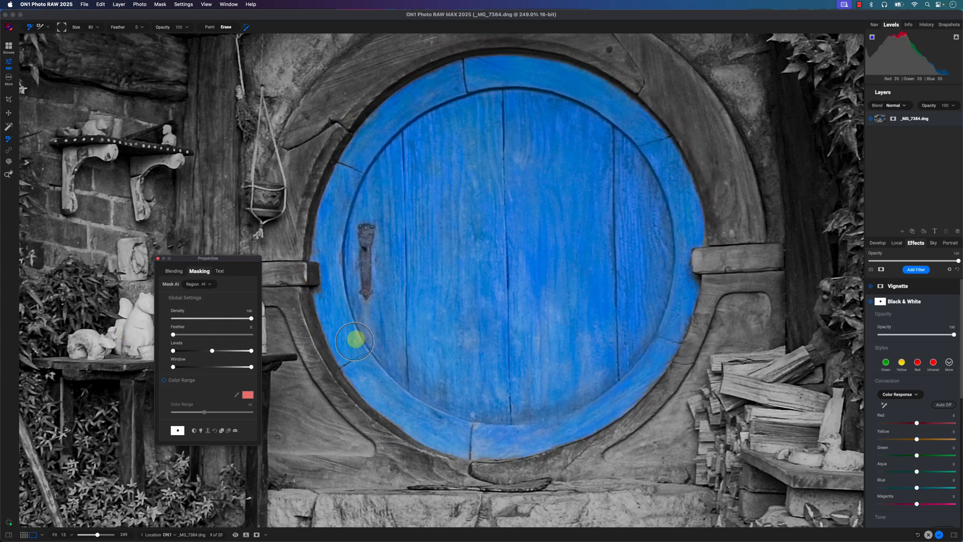
click(369, 327)
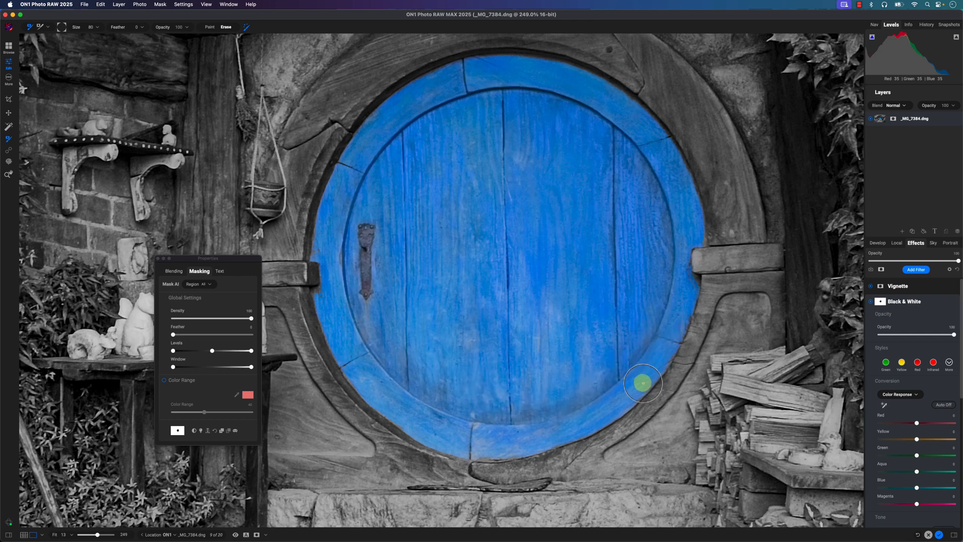
- Fit the whole photo in view and add a Color Adjustment effect filter
drag(113, 534, 74, 535)
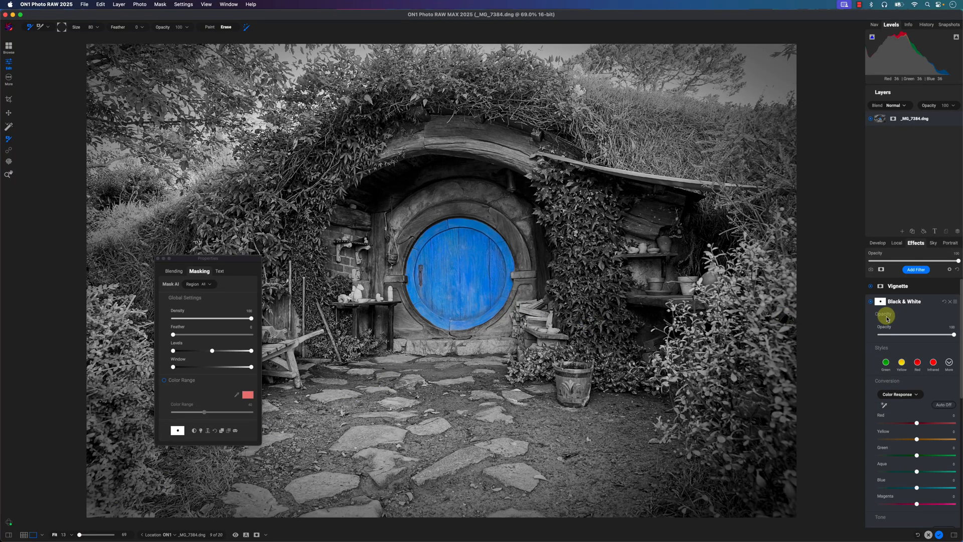
click(916, 270)
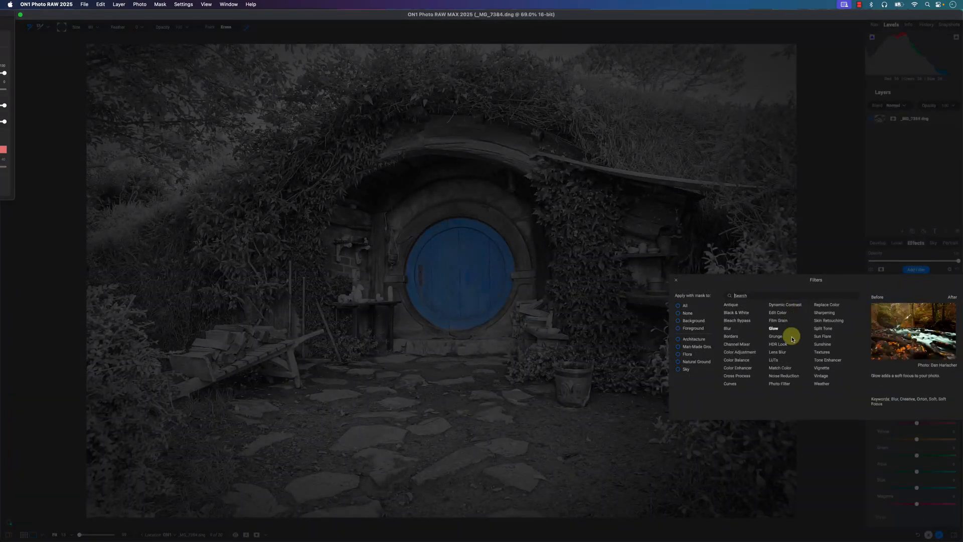
click(738, 352)
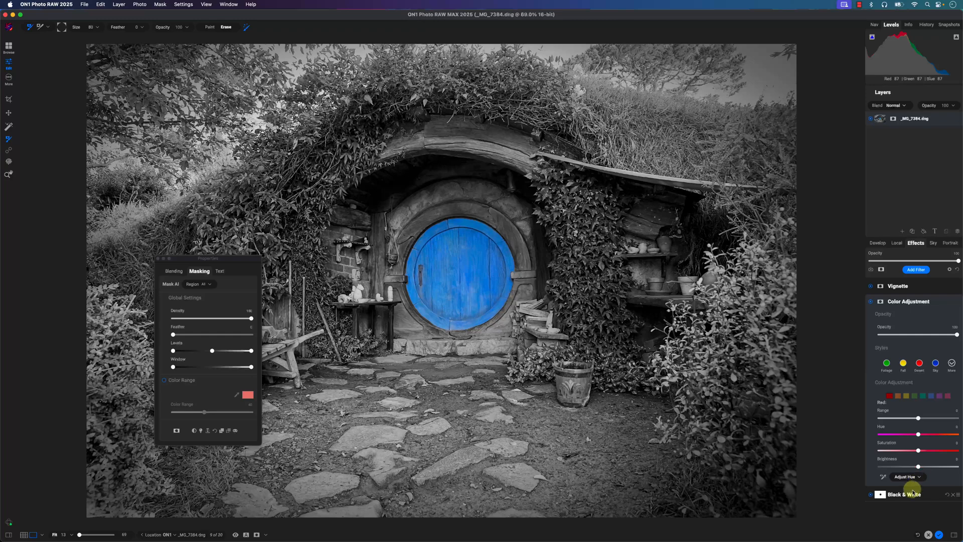
- Copy the mask of the Black & White filter
right_click(882, 495)
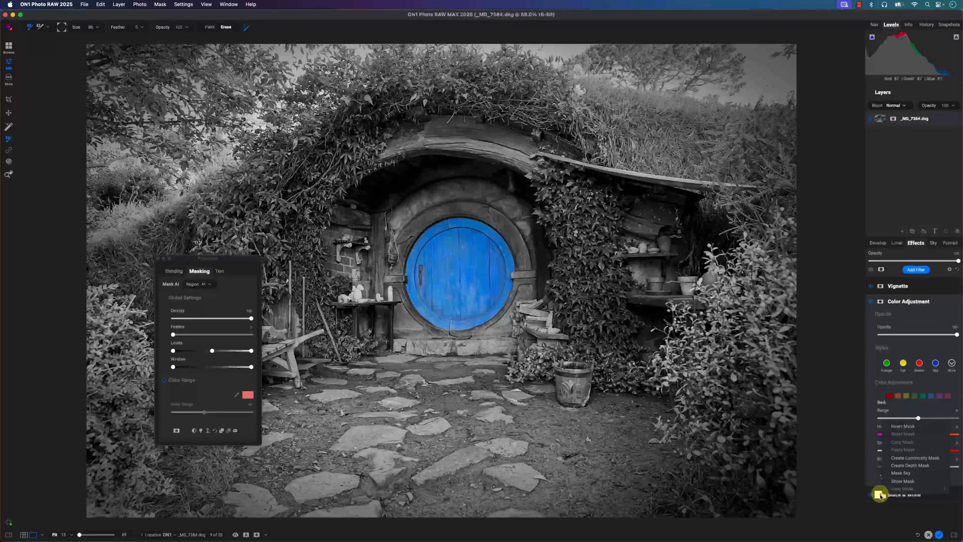
click(880, 498)
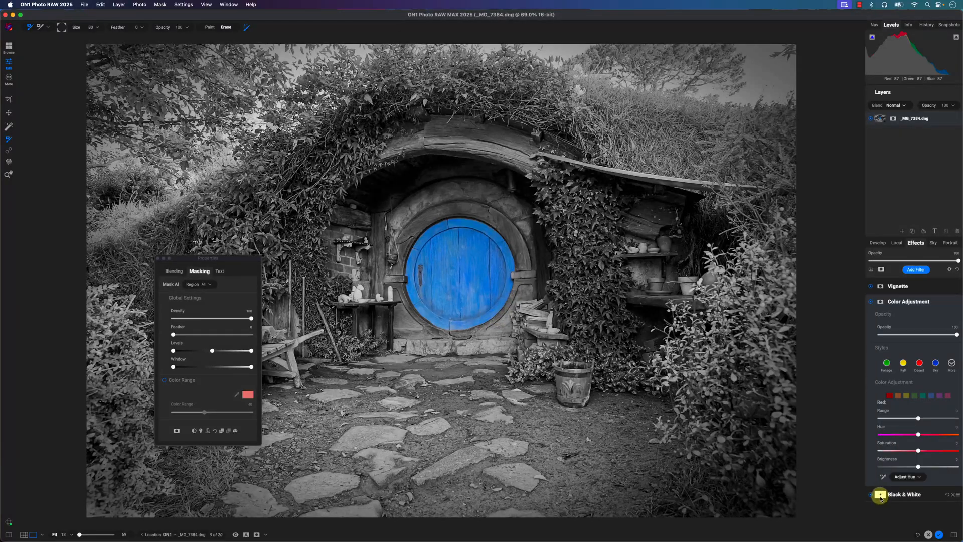
scroll(880, 498, down, 5)
right_click(879, 290)
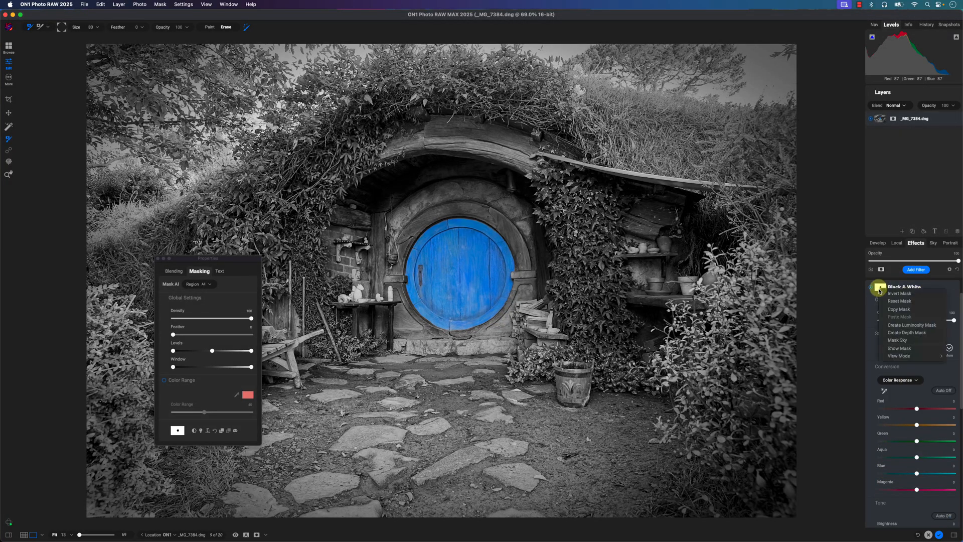
click(903, 309)
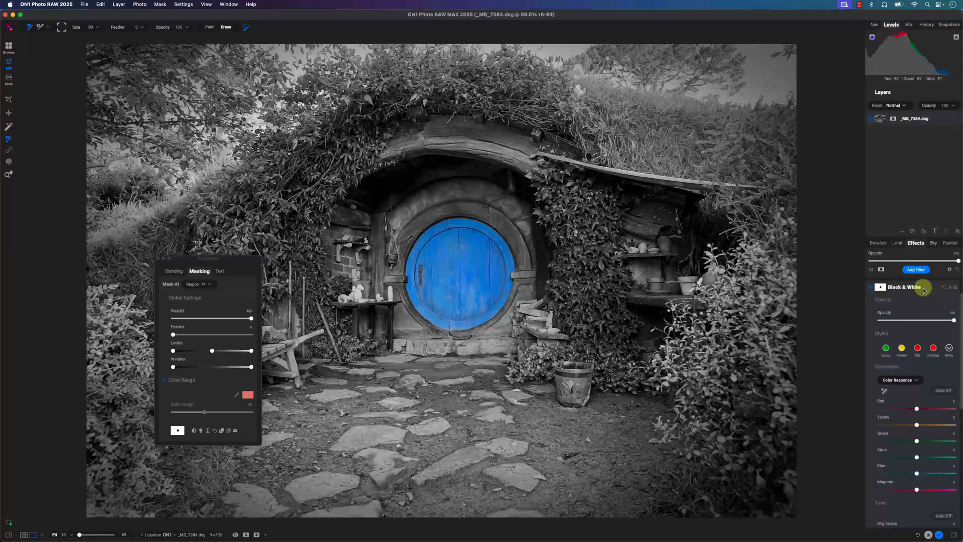
- Paste the copied Black & White mask onto the Color Adjustment filter's mask
click(924, 289)
click(902, 302)
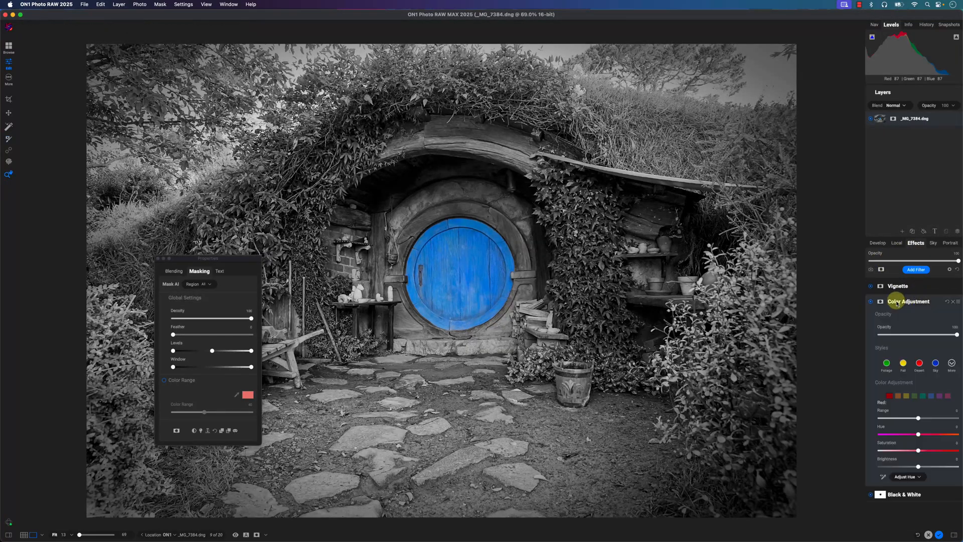
click(882, 303)
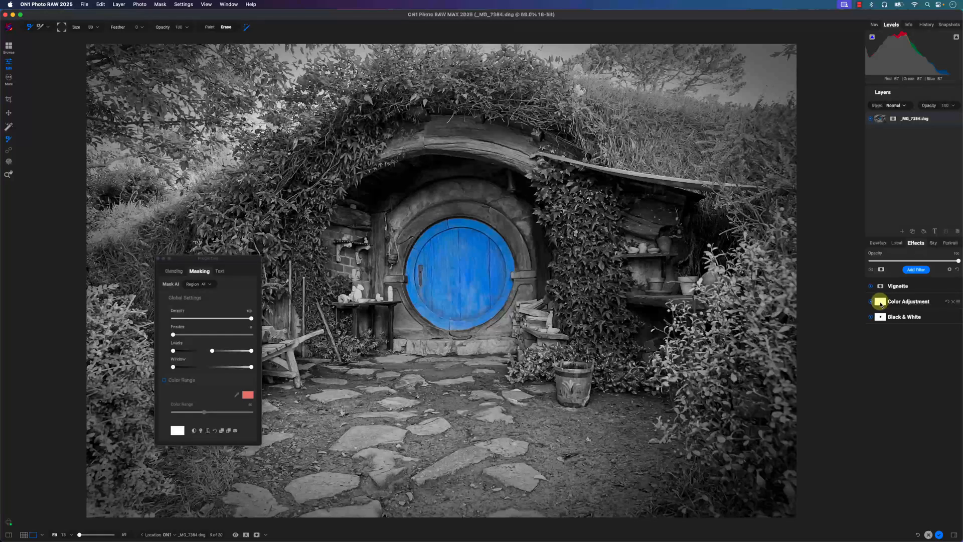
right_click(882, 303)
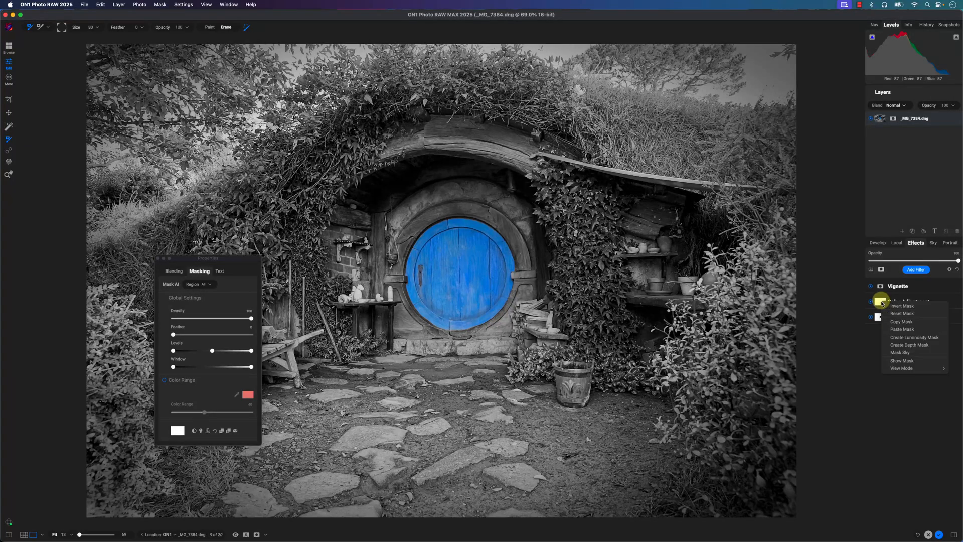
click(918, 329)
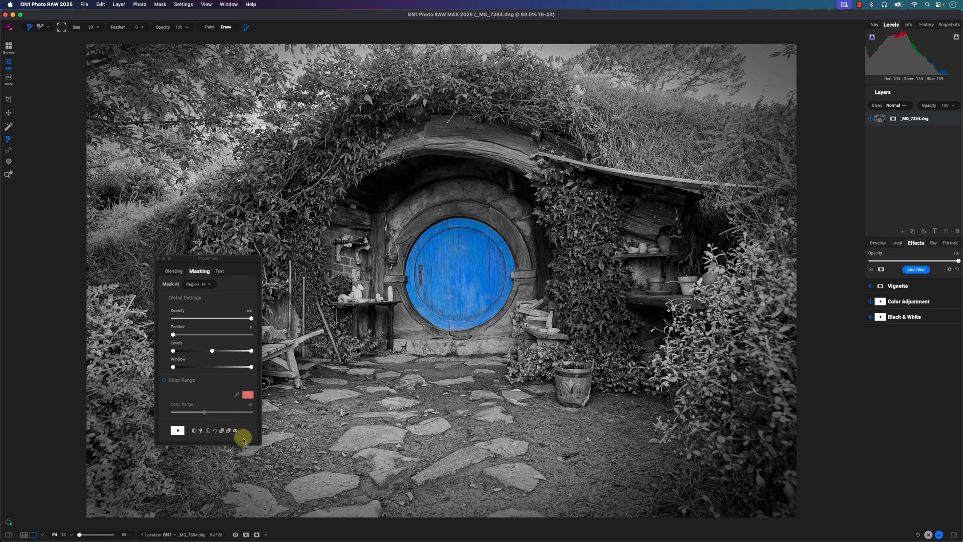
- Invert the Color Adjustment filter's mask, check it with the mask overlay, and close the masking options
click(194, 431)
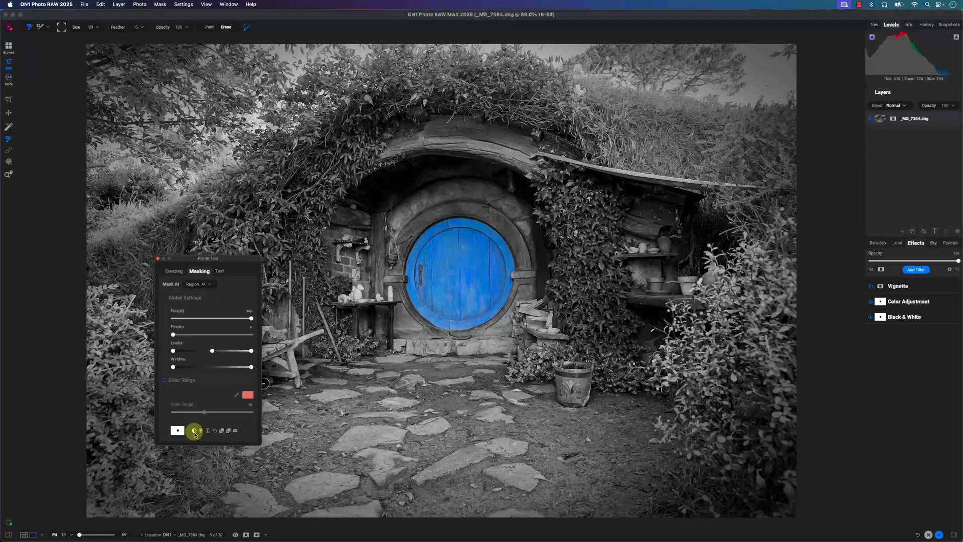
click(195, 433)
click(257, 533)
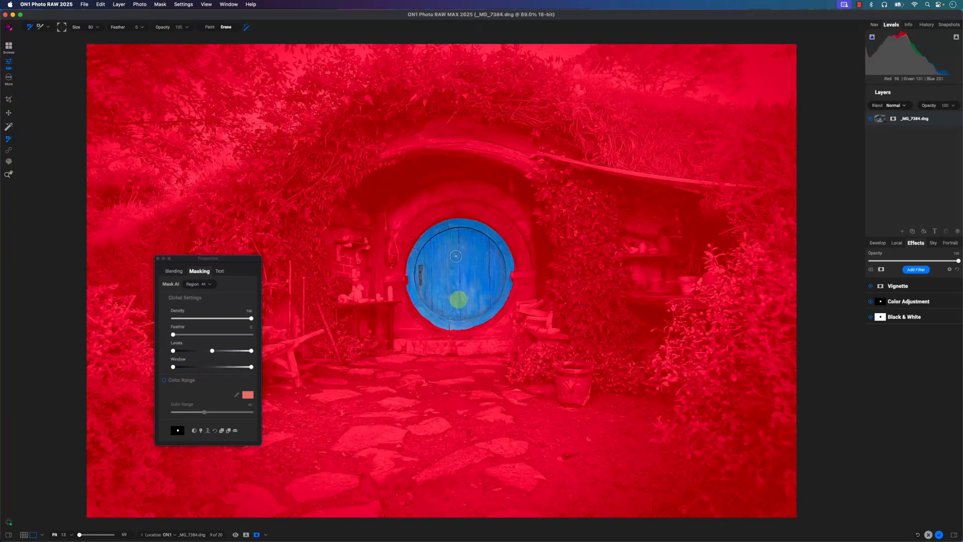
click(158, 259)
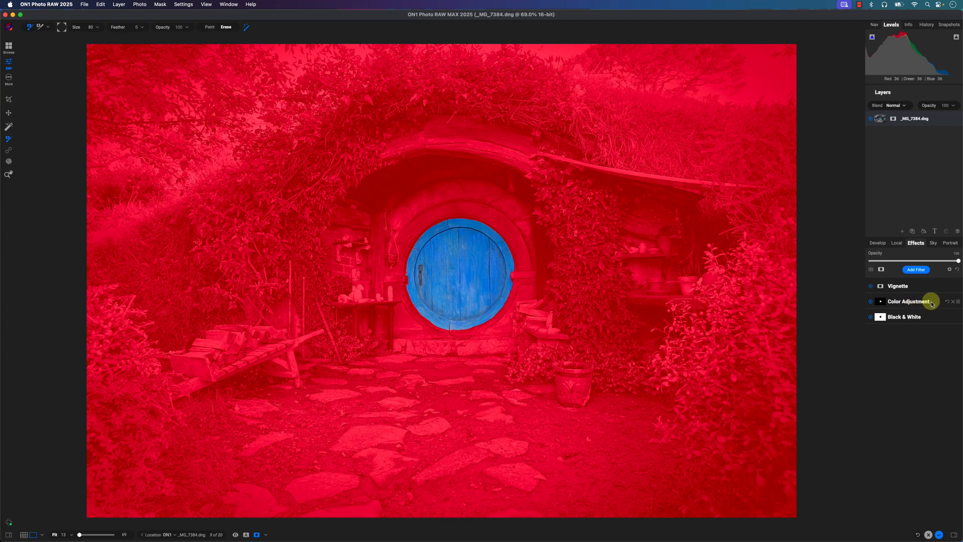
click(258, 535)
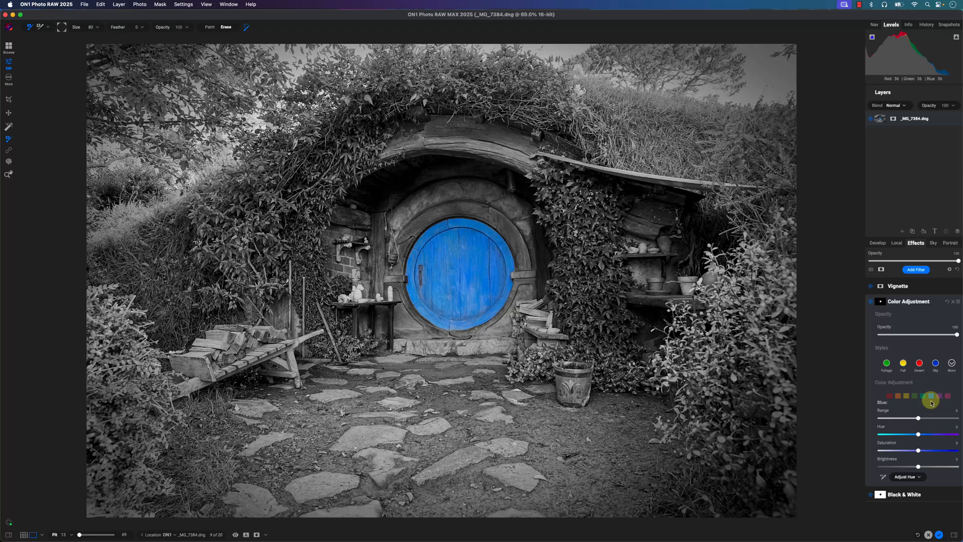
- In the Color Adjustment filter, raise the blue saturation to about 24 and shift the blue hue slightly toward purple
drag(918, 450, 937, 451)
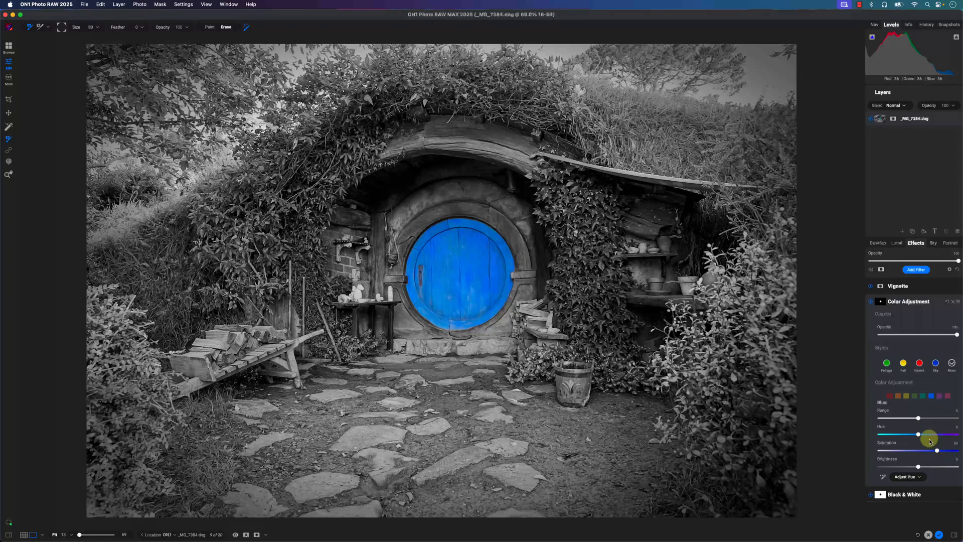
mouse_move(920, 437)
mouse_down()
mouse_move(935, 434)
mouse_move(915, 435)
mouse_move(925, 435)
mouse_up()
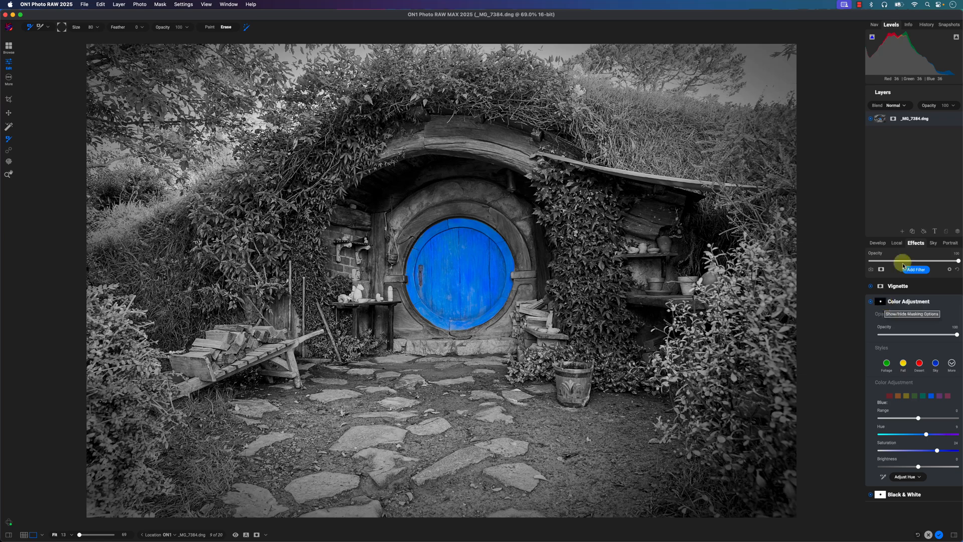
- Add a new local adjustment and paste the copied door mask onto it
click(896, 243)
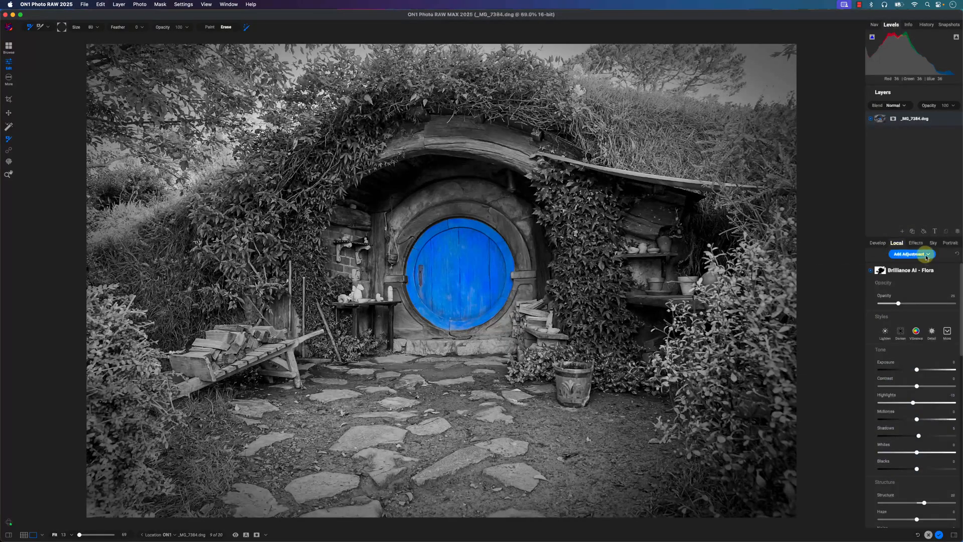
click(898, 255)
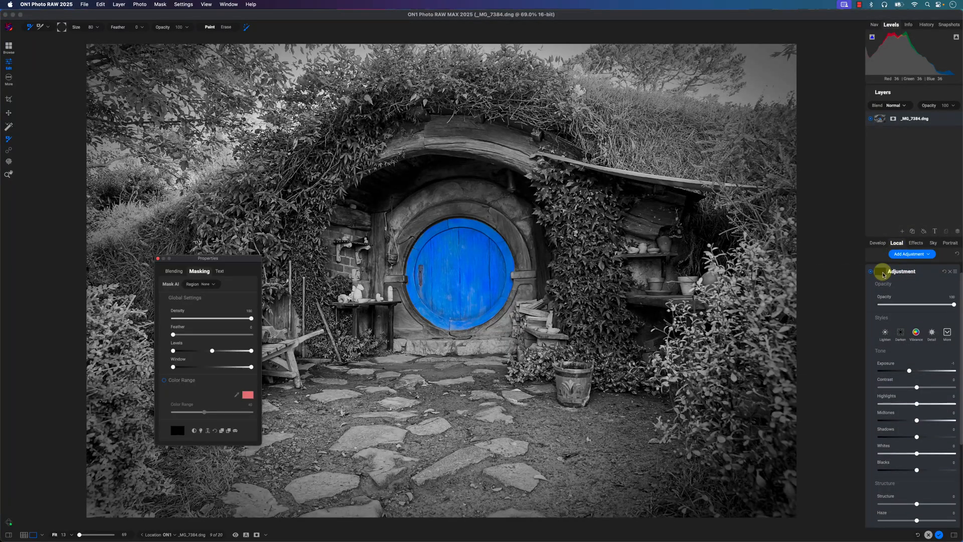
click(883, 275)
click(897, 295)
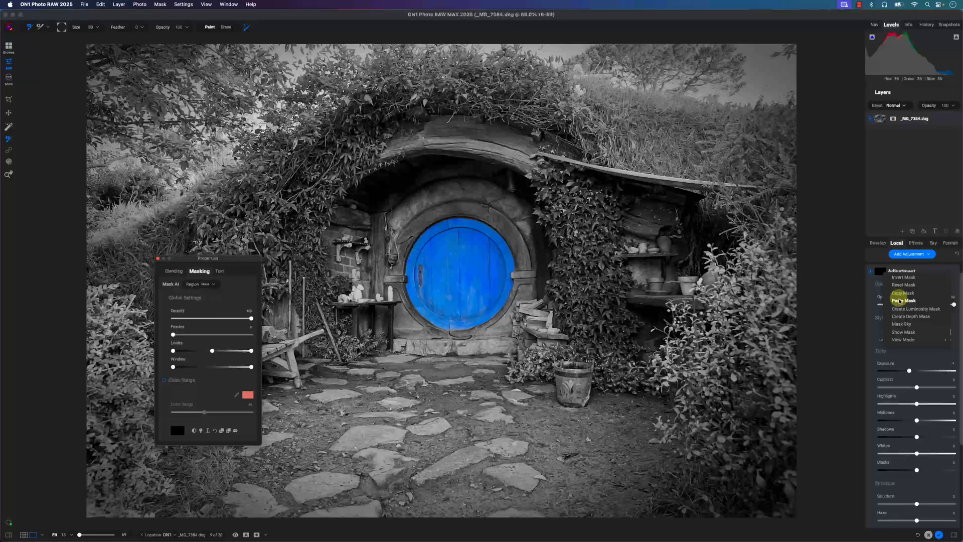
click(899, 300)
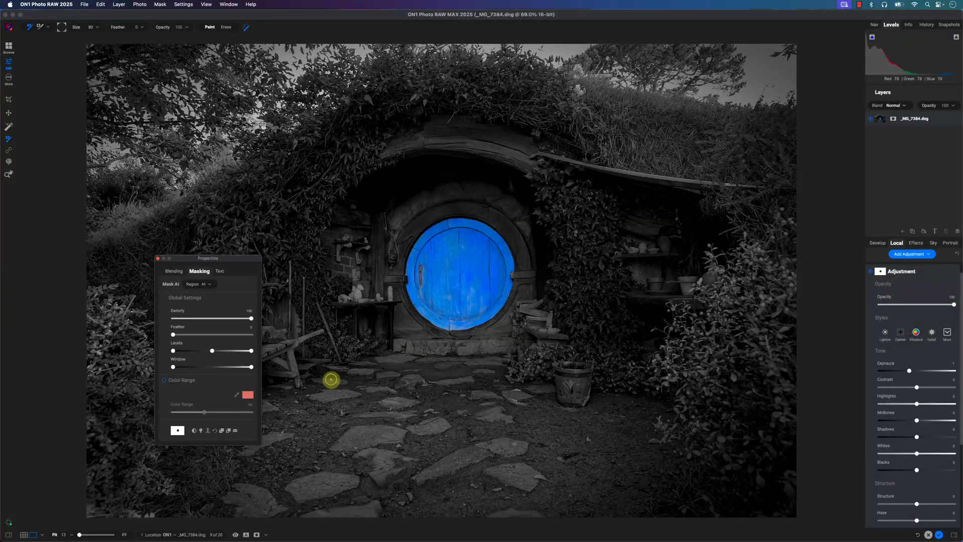
- Invert the new local adjustment's mask so it targets only the door, and reset its exposure to 0
click(195, 431)
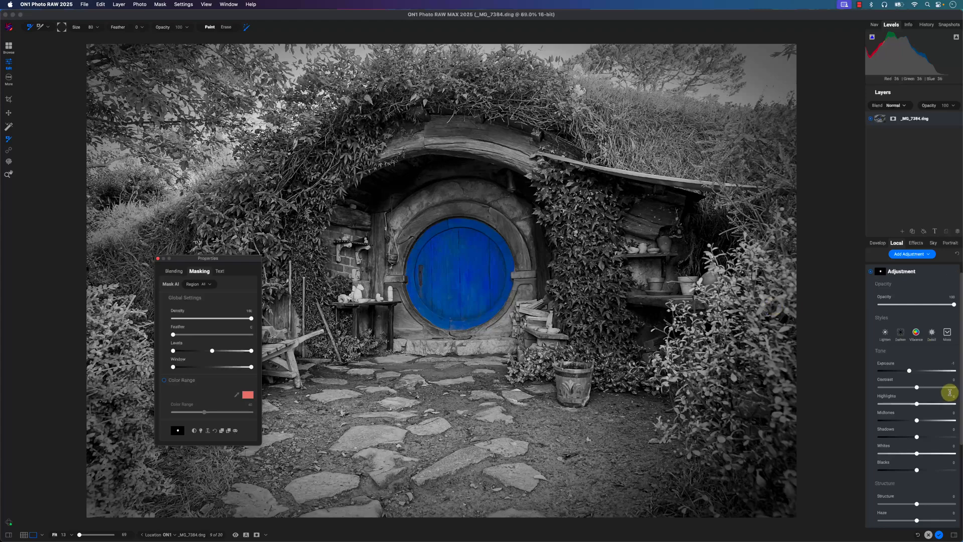
drag(909, 373, 910, 372)
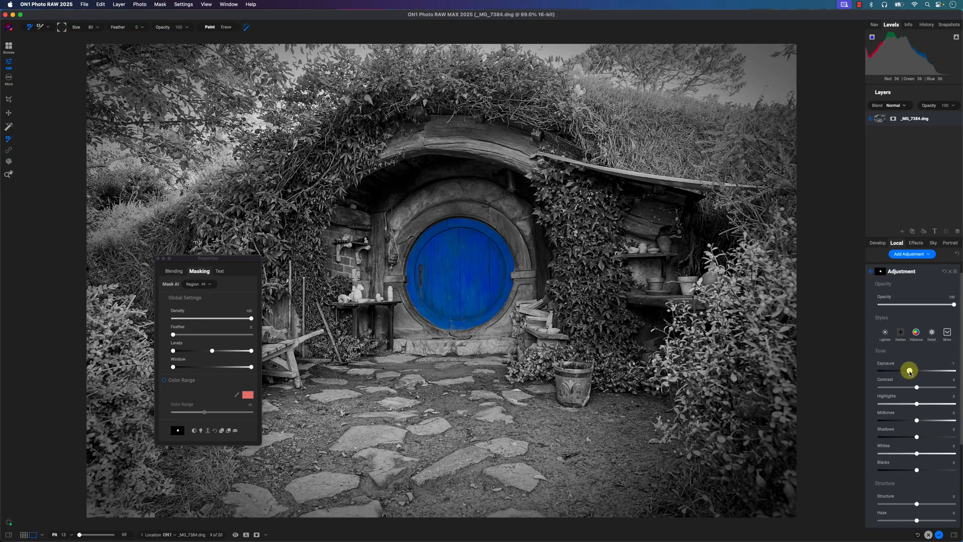
double_click(909, 371)
- Raise the door's local adjustment structure to about 20
scroll(930, 418, down, 3)
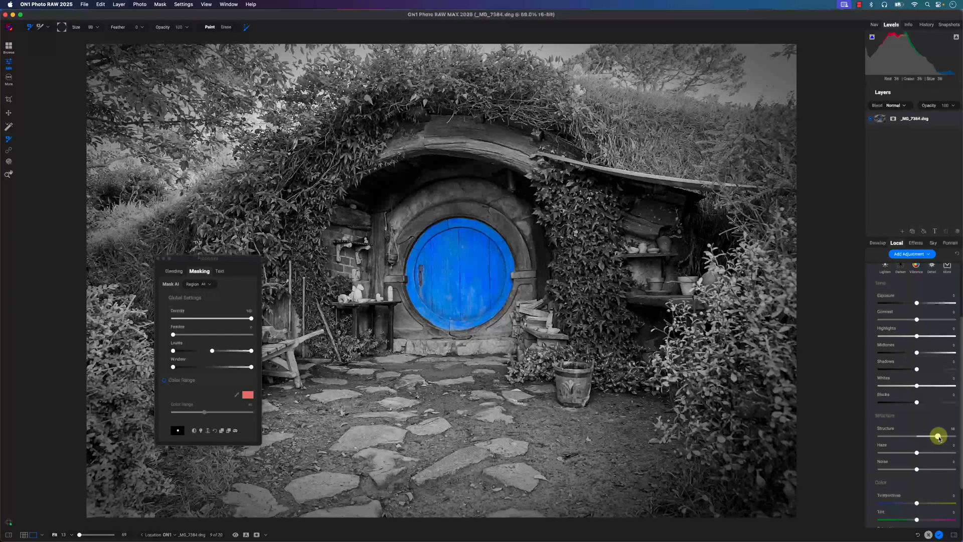
mouse_move(938, 437)
mouse_down()
mouse_move(894, 434)
mouse_move(959, 439)
mouse_move(930, 436)
mouse_up()
scroll(925, 401, down, 3)
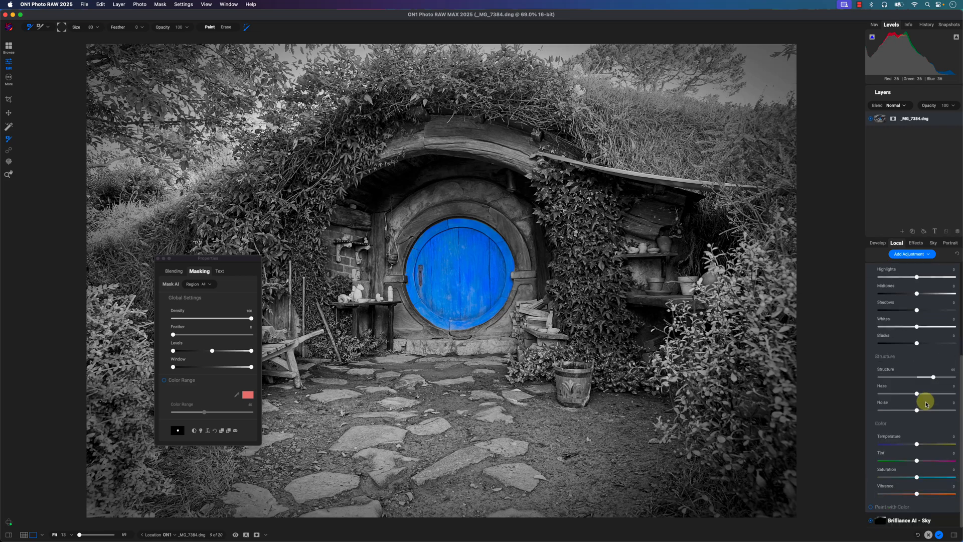
scroll(925, 401, up, 1)
click(925, 400)
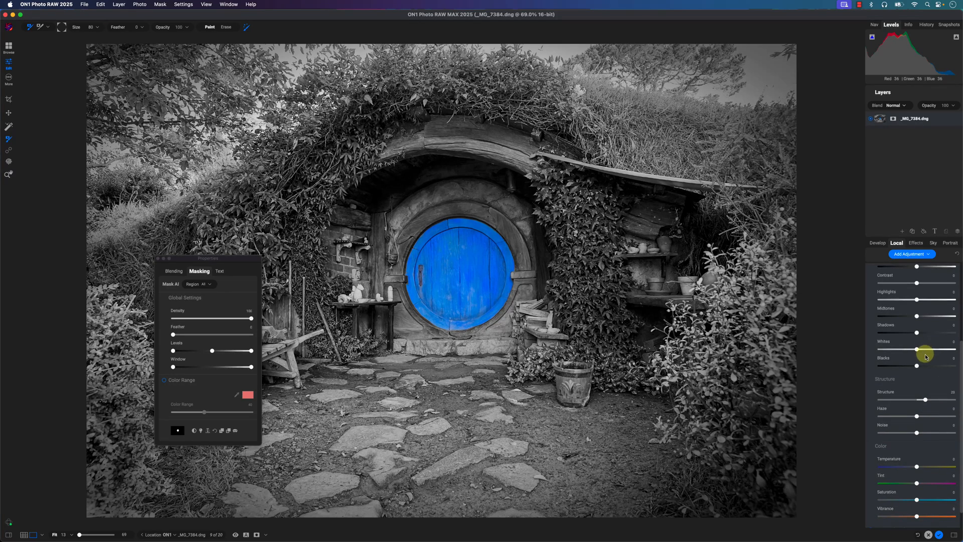
- Lower the shadows of the door's local adjustment to about -11, and try the Detail style
drag(917, 333, 911, 333)
scroll(927, 321, up, 3)
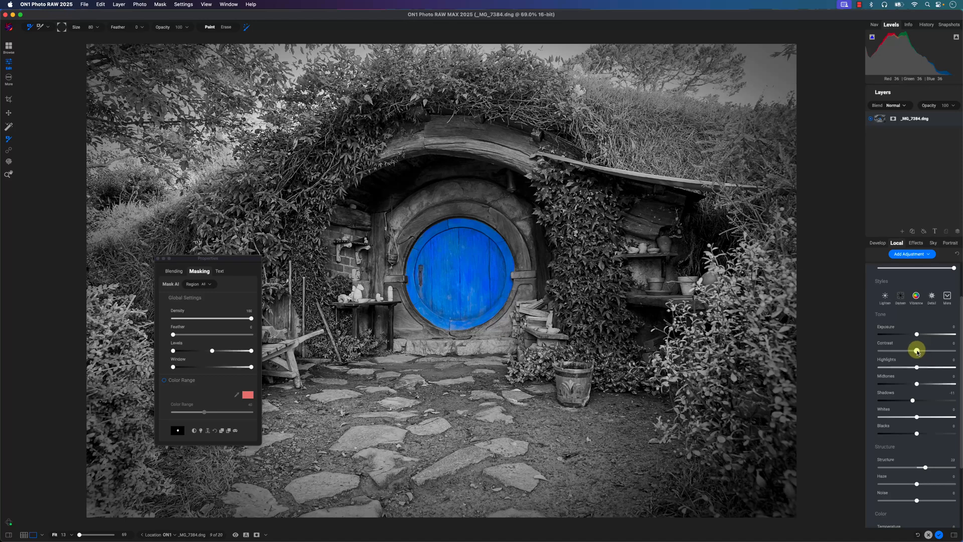
click(932, 297)
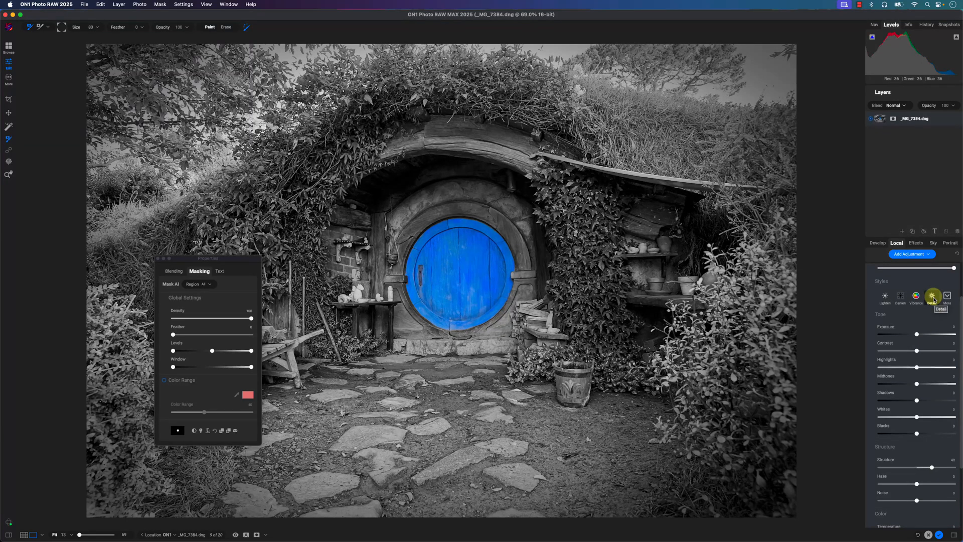
click(933, 300)
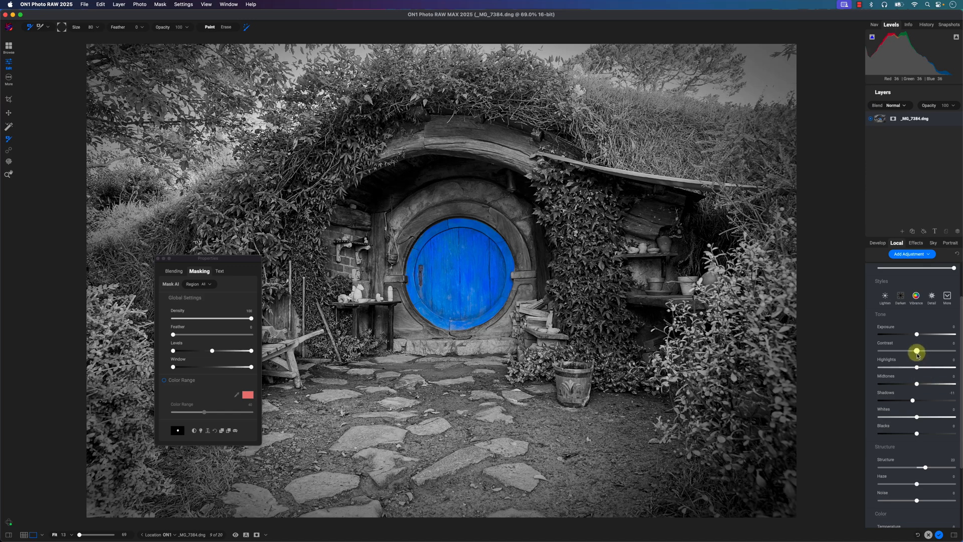
- Raise the contrast of the door's local adjustment to about 60
drag(917, 354, 928, 354)
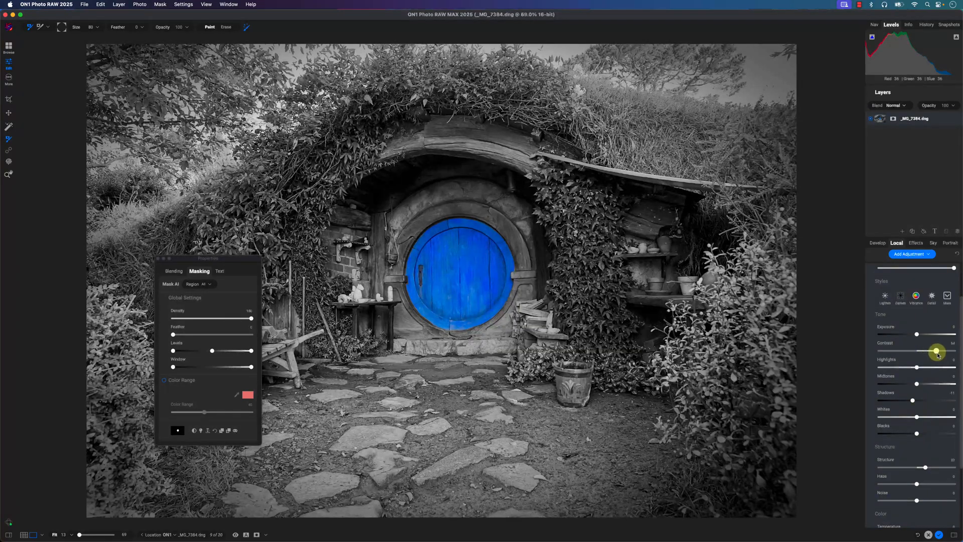
scroll(930, 387, down, 4)
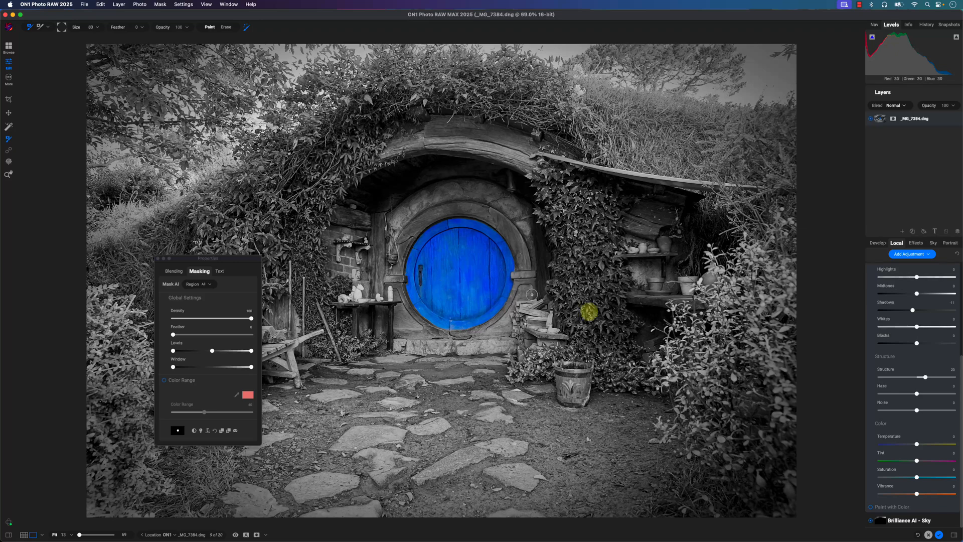
scroll(911, 354, up, 3)
drag(928, 328, 940, 328)
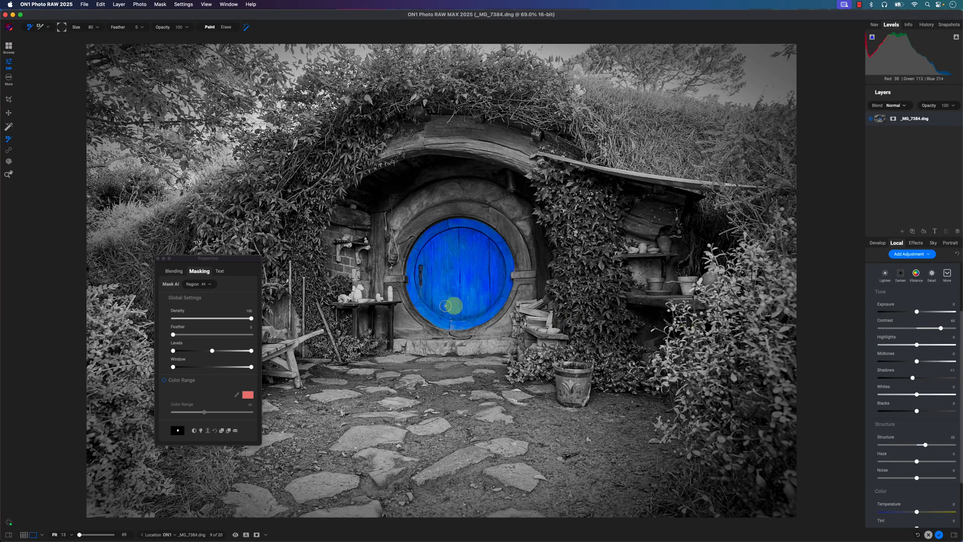
scroll(924, 419, down, 3)
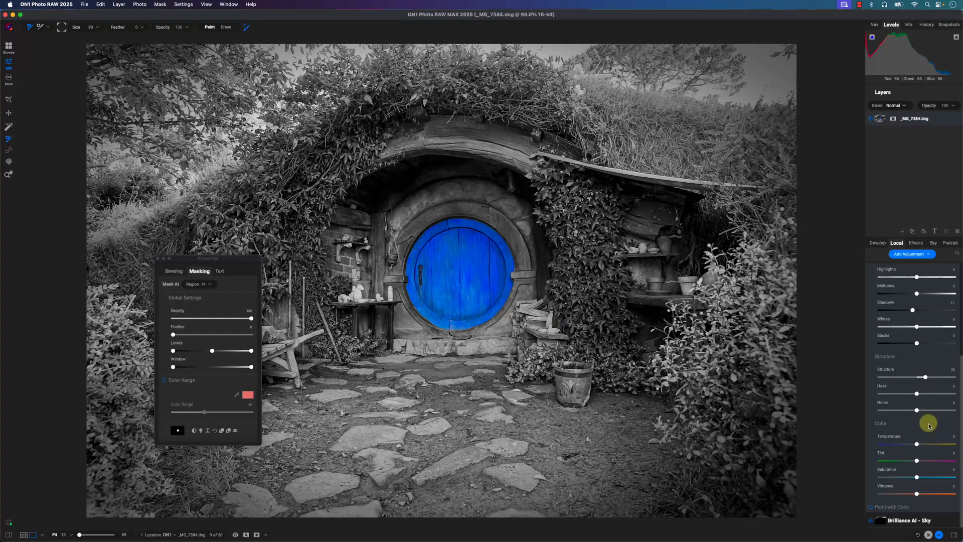
- Close the mask properties and compare the original with the edited photo in a split view, moving the divider beside the door
click(158, 258)
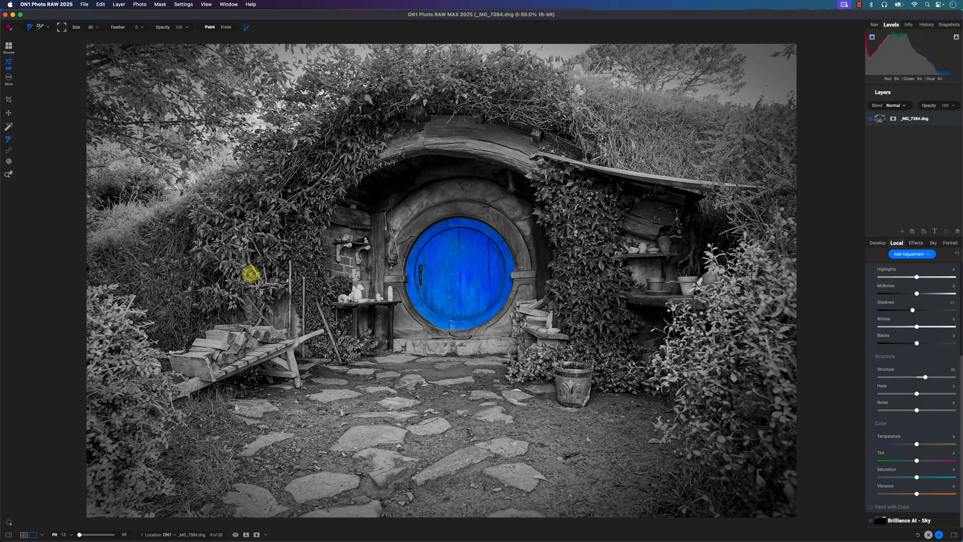
click(247, 534)
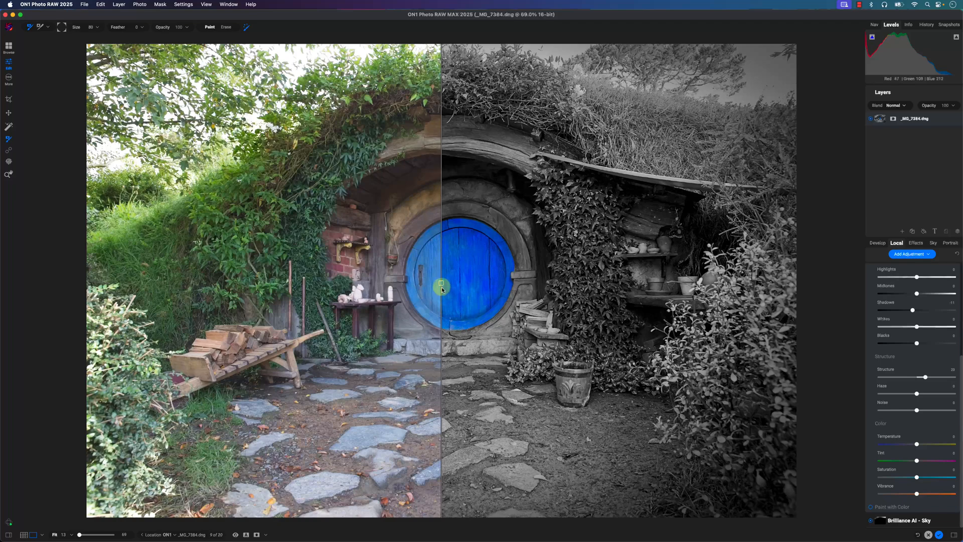
drag(441, 284, 385, 337)
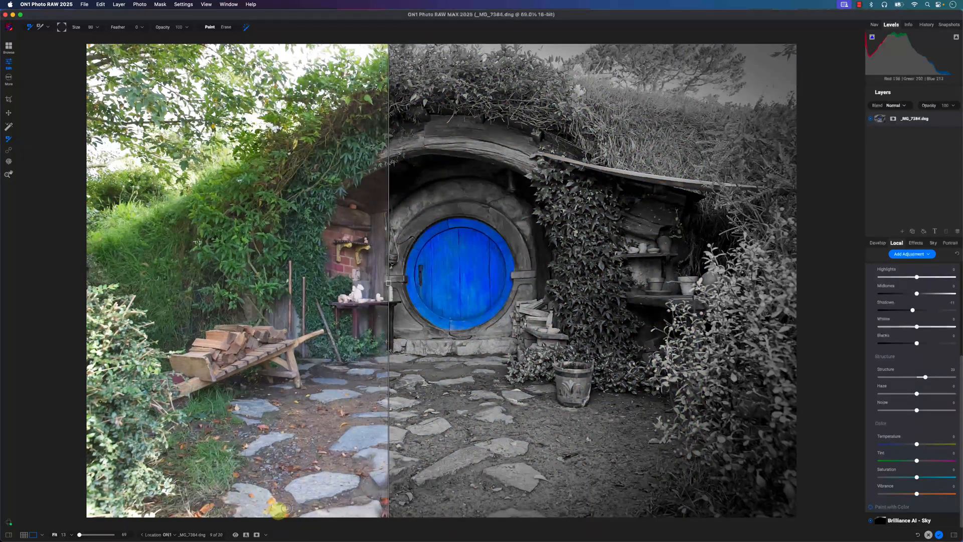
click(245, 534)
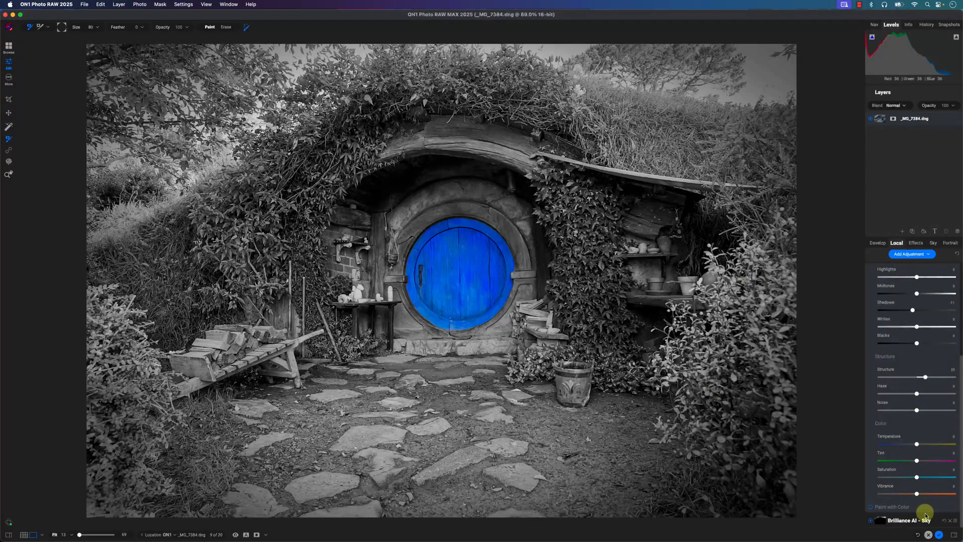
- Reset all edit settings so the door photo returns to its unedited state
click(918, 535)
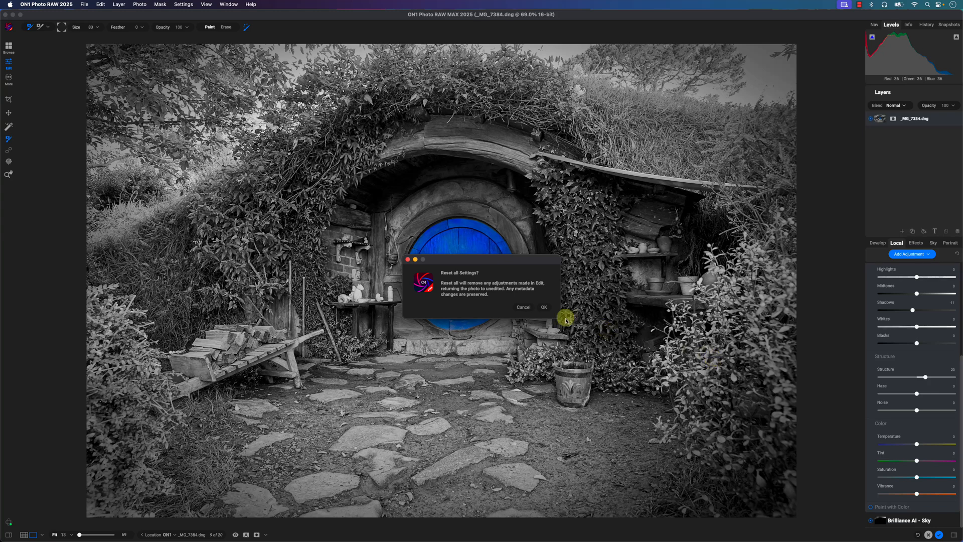
click(548, 305)
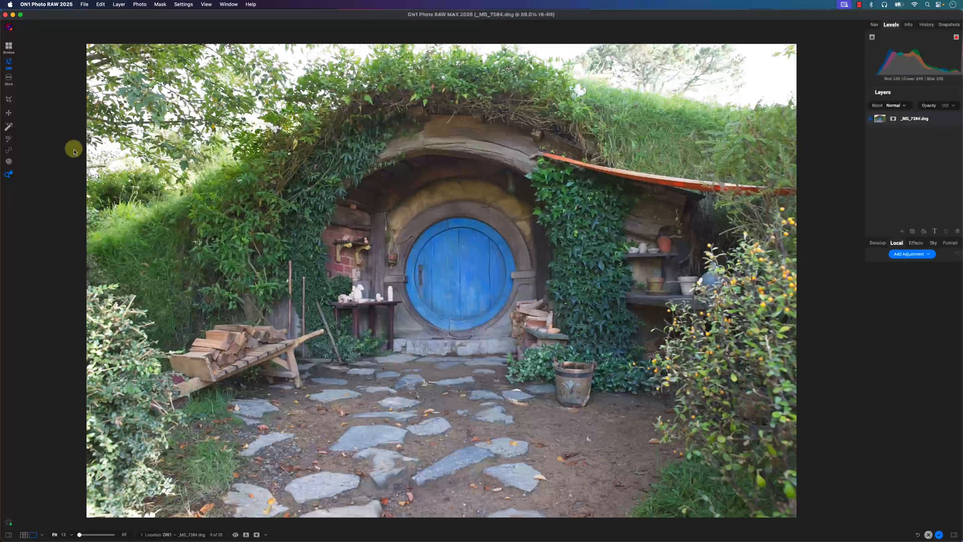
- Select the blue door with the AI object selection tool and apply a Color Balance filter to it
click(9, 127)
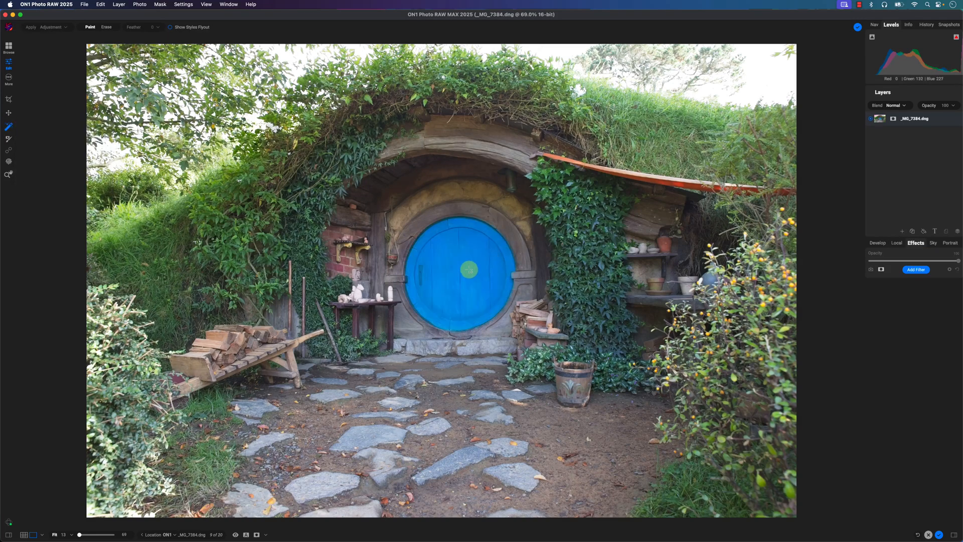
click(464, 269)
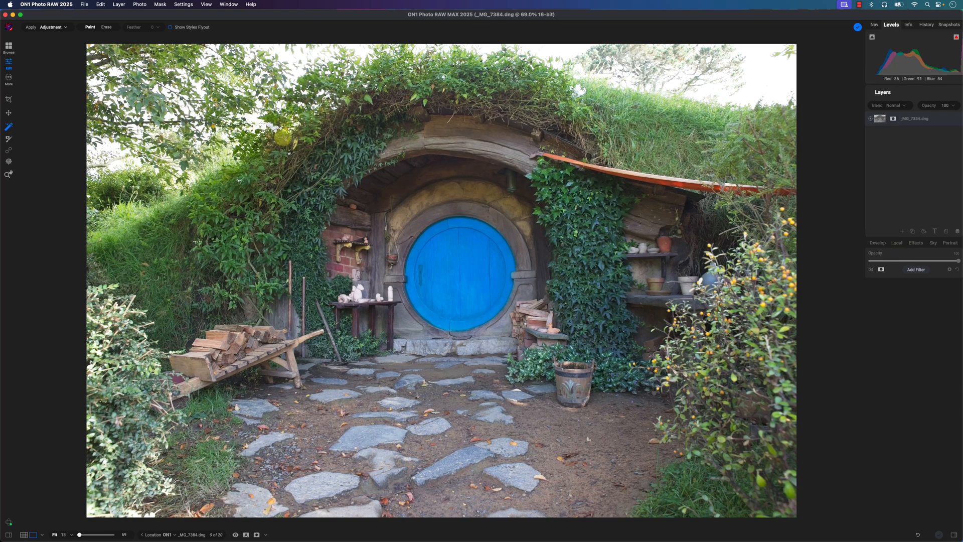
click(283, 136)
click(64, 28)
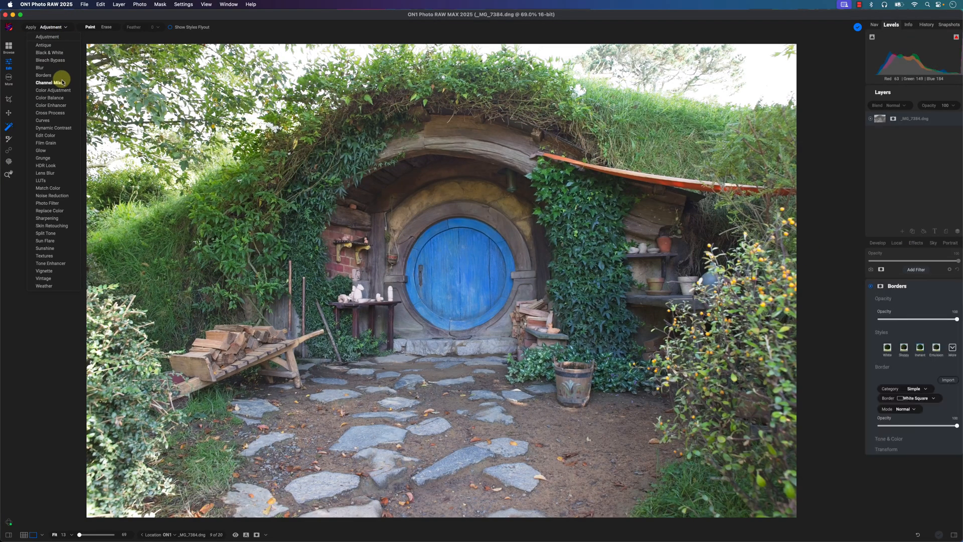
click(50, 98)
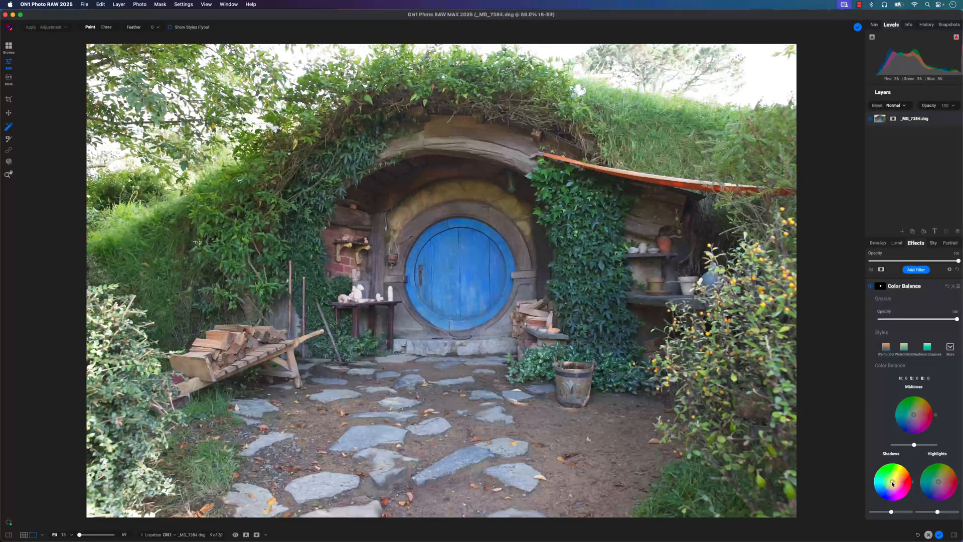
- In the door's Color Balance filter, shift the shadow color and lower the midtone brightness
drag(892, 482, 921, 484)
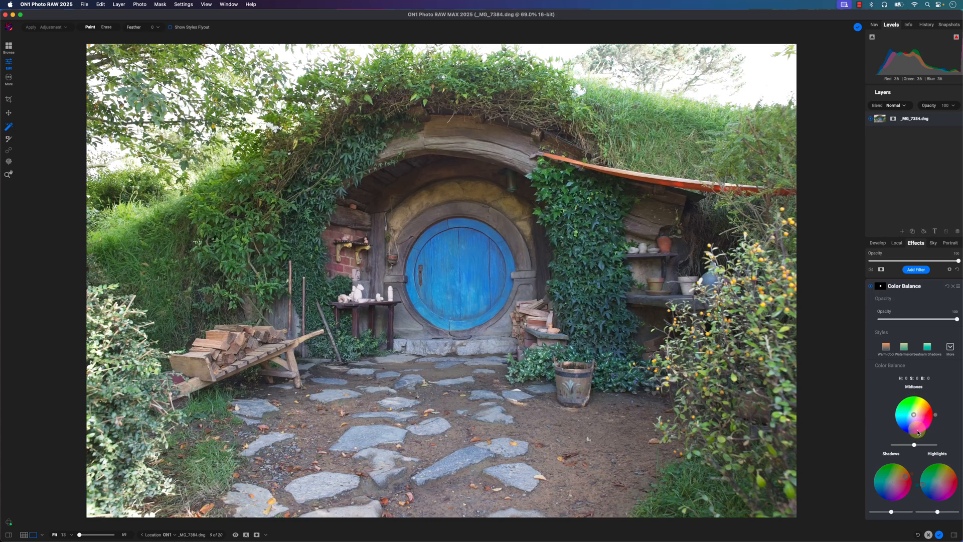
drag(919, 446, 892, 444)
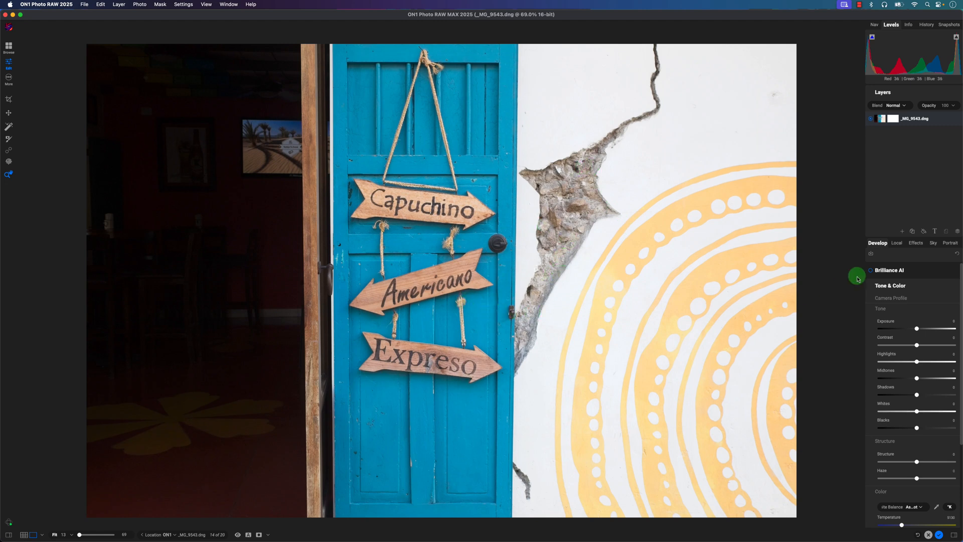
- Add a local adjustment to the café door photo _MG_9543.dng and choose the Line Mask tool
click(895, 244)
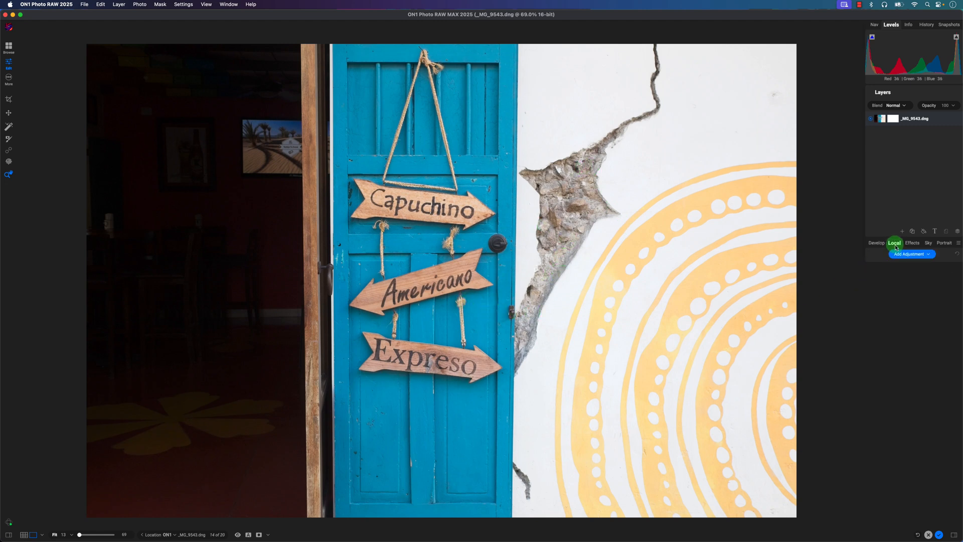
click(924, 255)
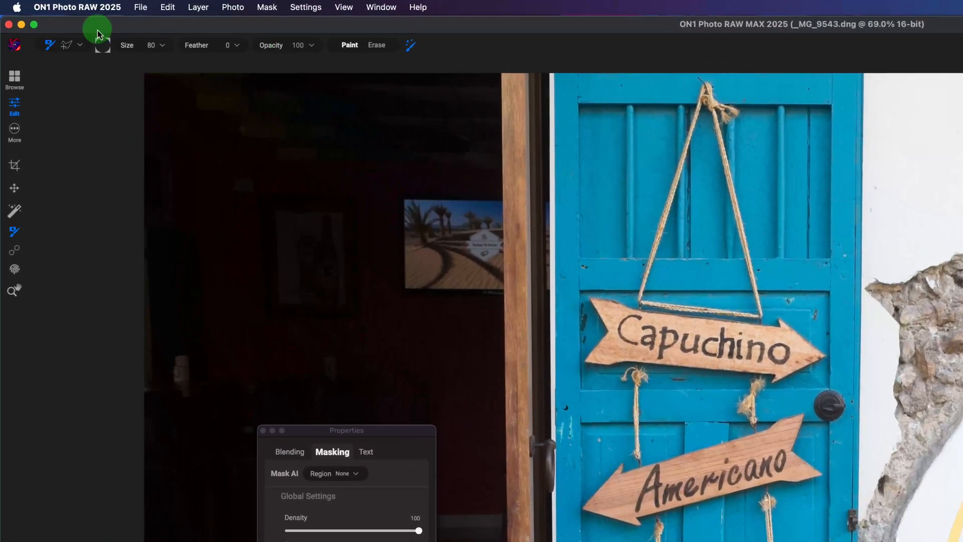
click(79, 46)
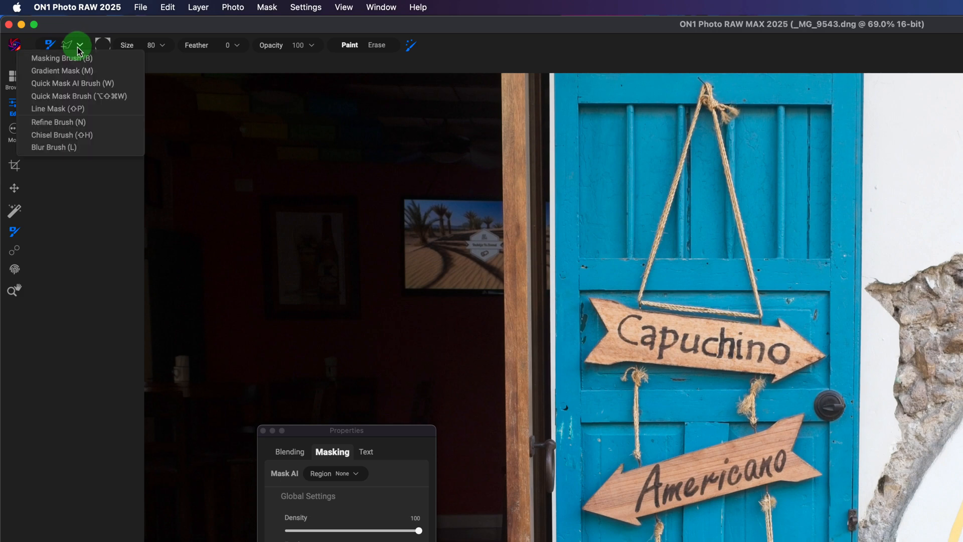
click(70, 109)
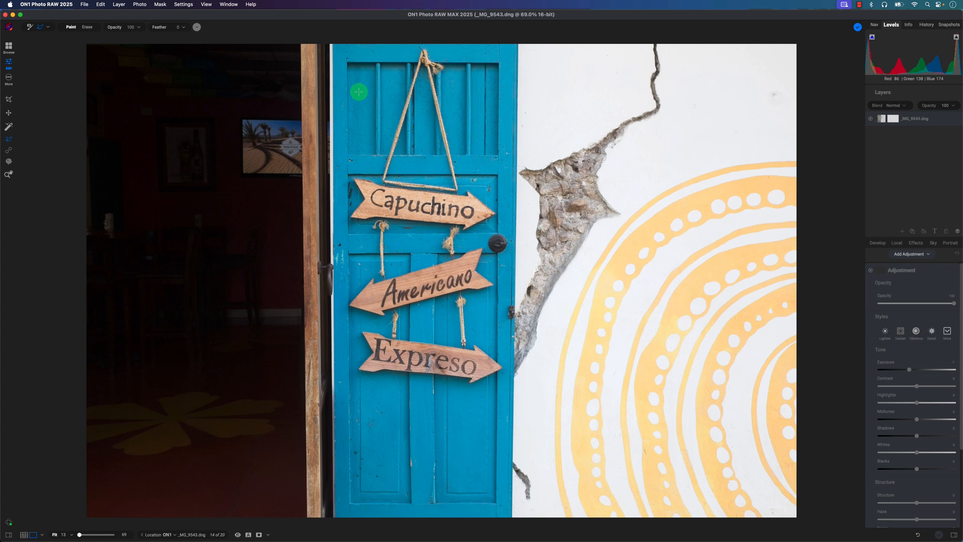
- Draw a closed line mask from the outer edge of the wooden door frame around the blue door and the painted wall
click(301, 43)
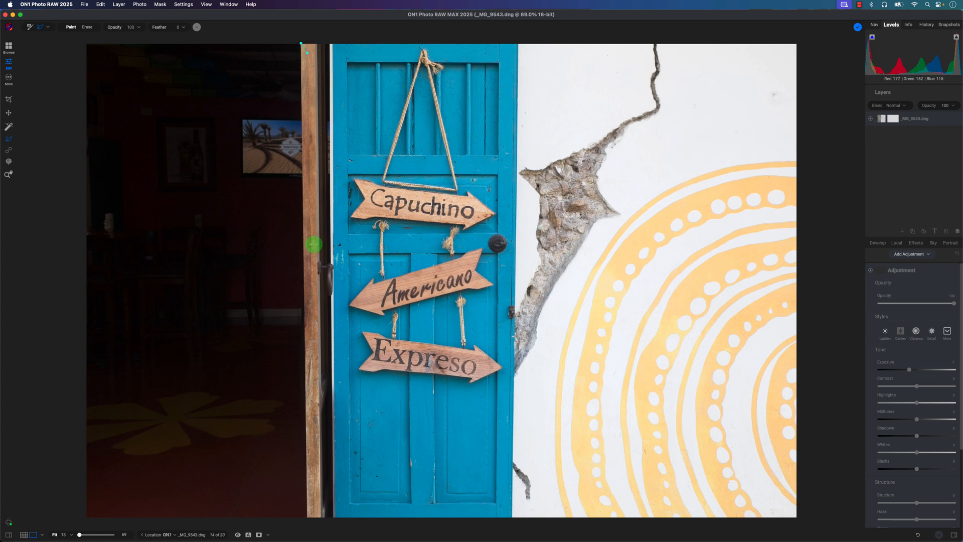
click(306, 522)
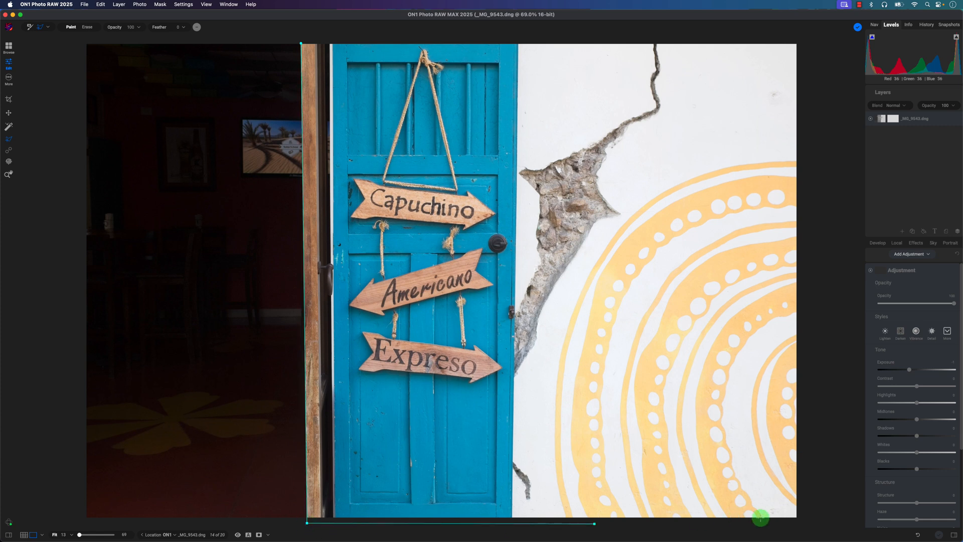
click(802, 522)
click(785, 35)
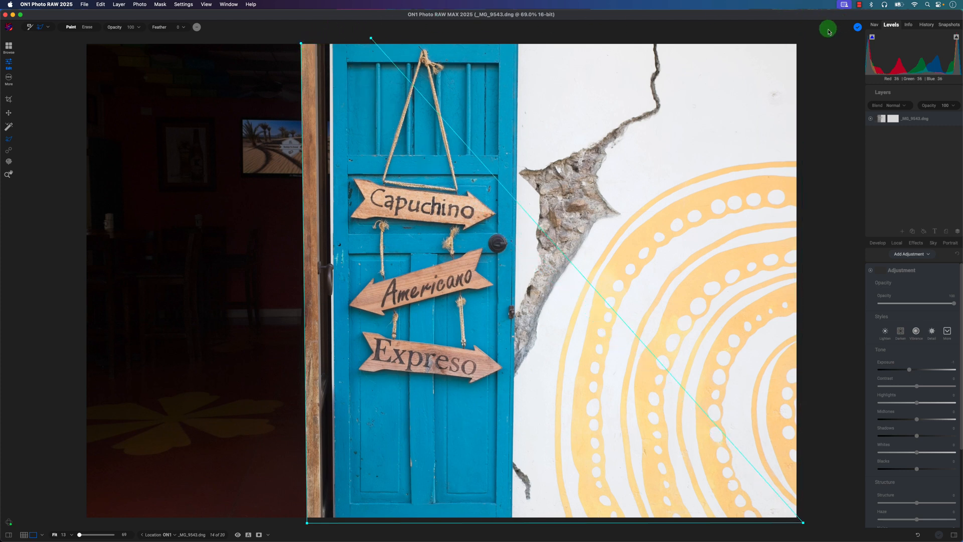
click(803, 38)
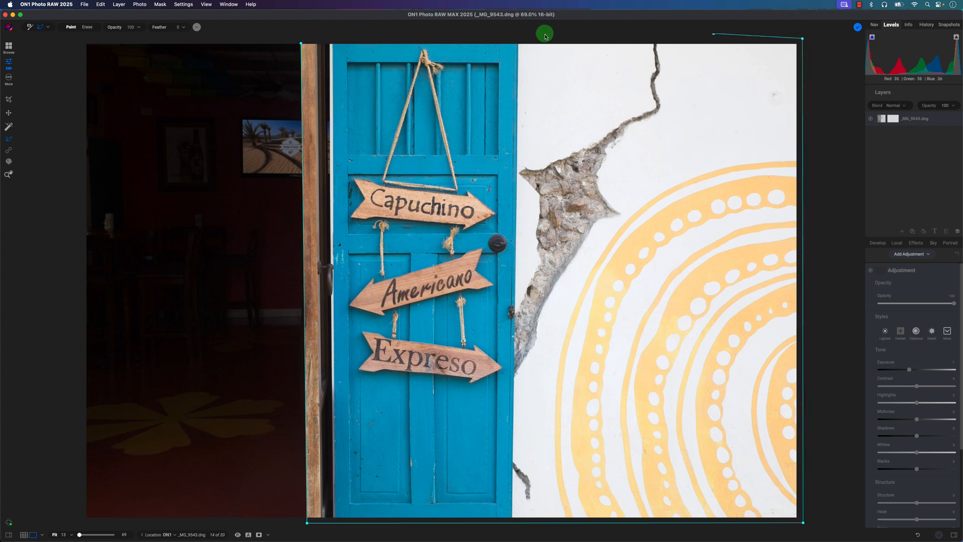
click(300, 43)
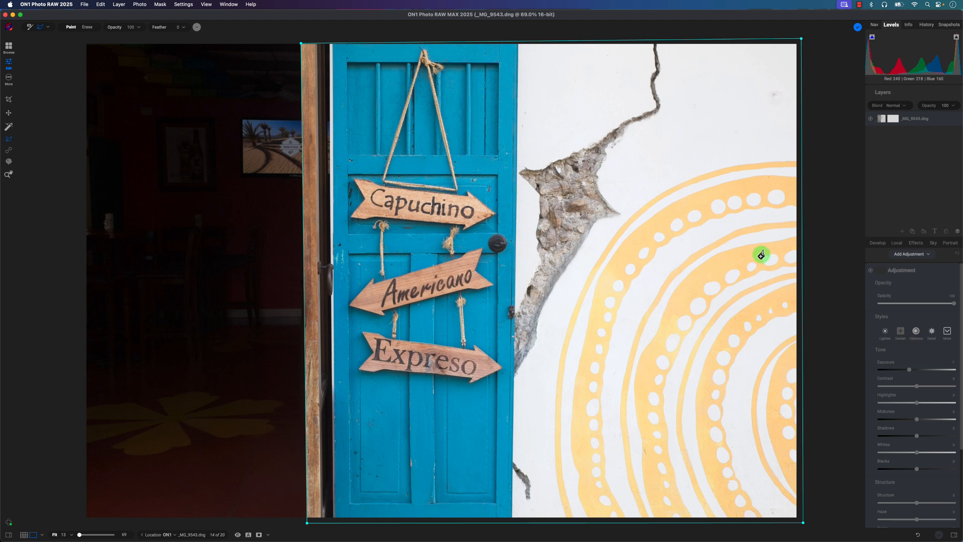
- Add midpoints to both vertical sides of the line mask, bow the wall side slightly outward, and finish the mask
click(801, 281)
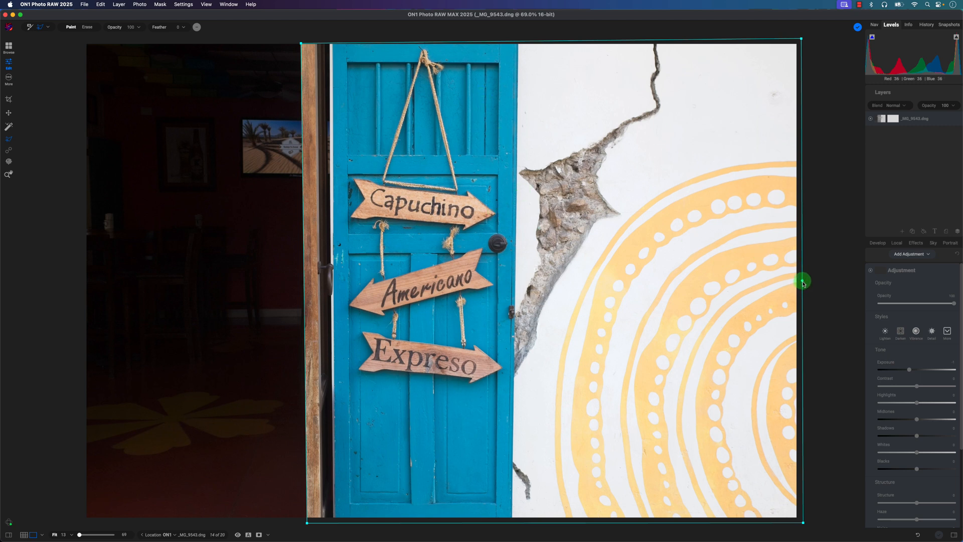
mouse_move(802, 283)
mouse_down()
mouse_move(828, 279)
mouse_move(811, 278)
mouse_up()
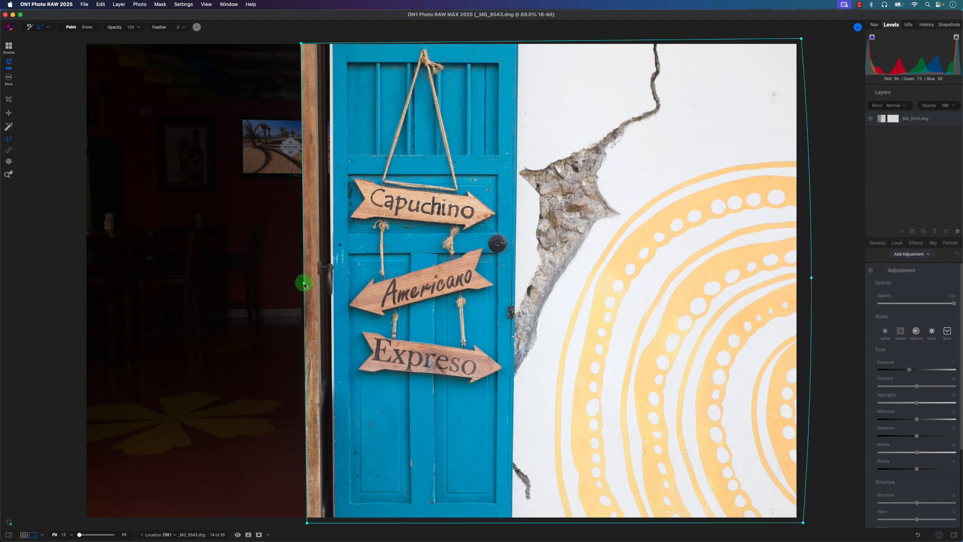
mouse_move(304, 284)
mouse_down()
mouse_move(292, 284)
mouse_move(304, 284)
mouse_up()
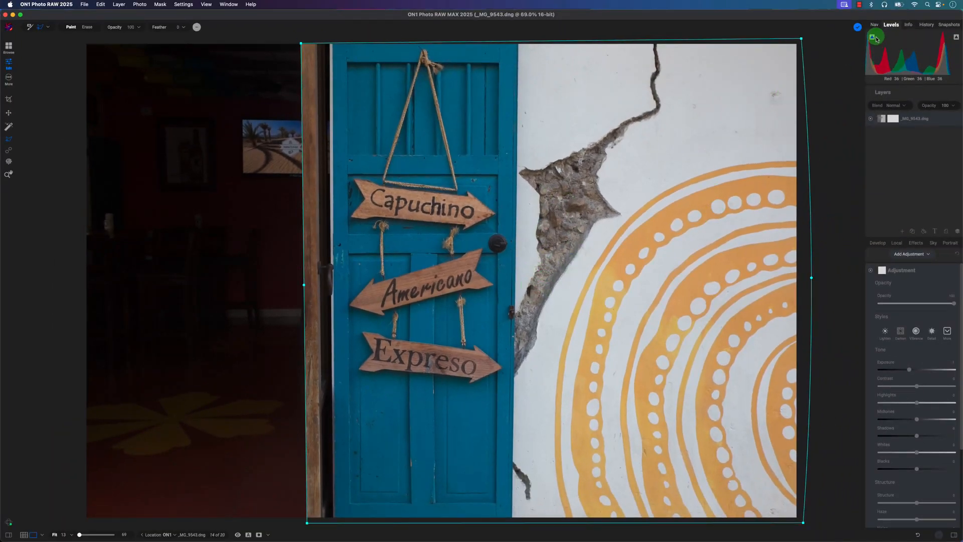
click(857, 28)
click(882, 271)
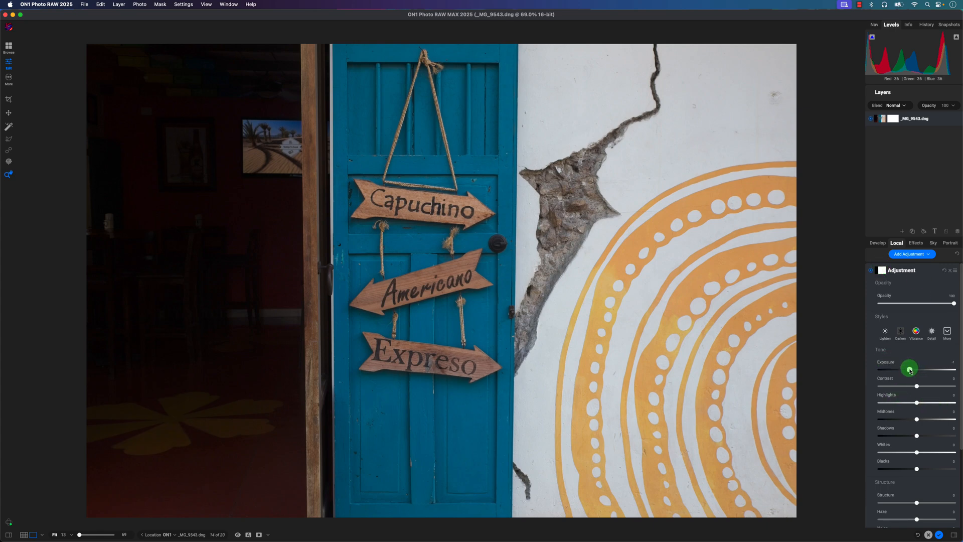
- Reset the masked adjustment's exposure to 0 and raise its contrast to about 43
double_click(909, 370)
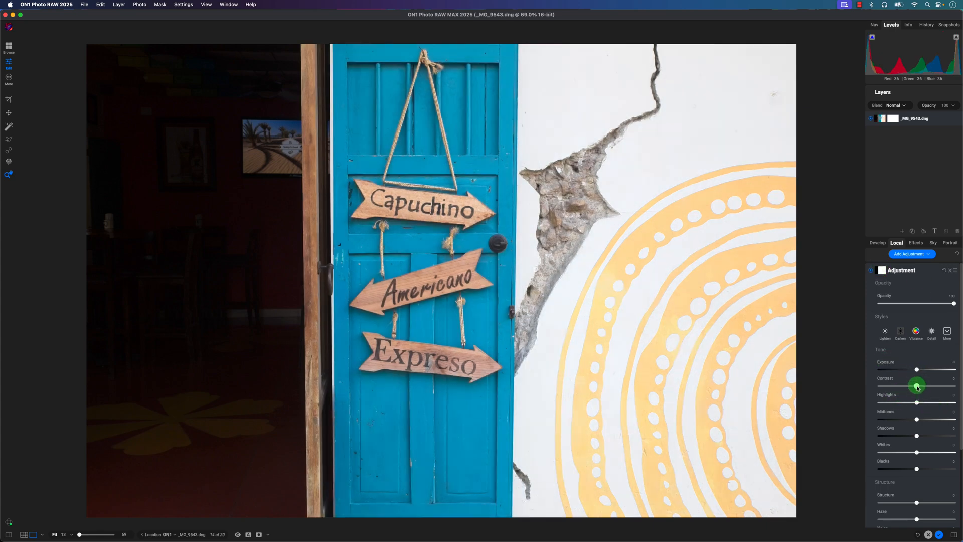
drag(919, 389, 932, 390)
click(914, 414)
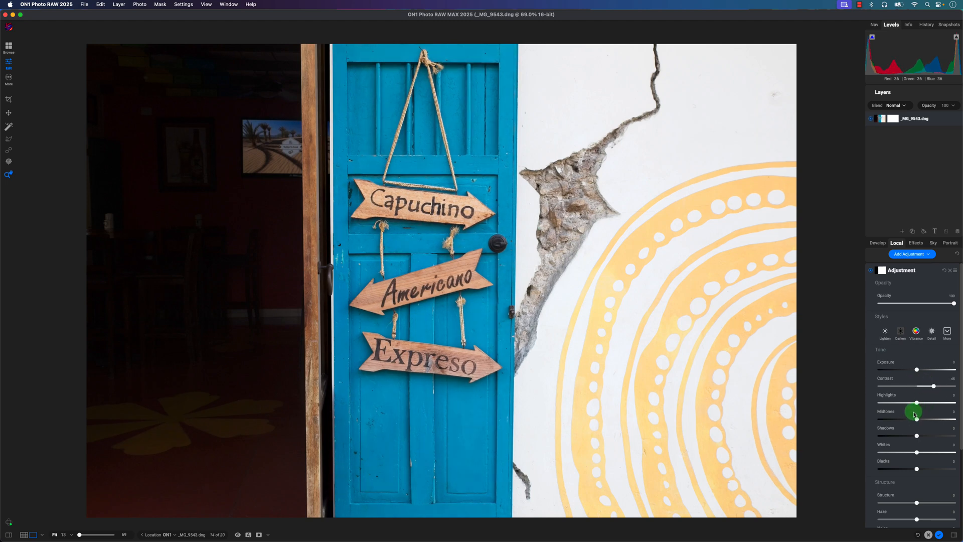
- Lower the masked adjustment's whites to about -10 and its highlights to about -36
click(917, 459)
click(917, 409)
drag(917, 406, 904, 405)
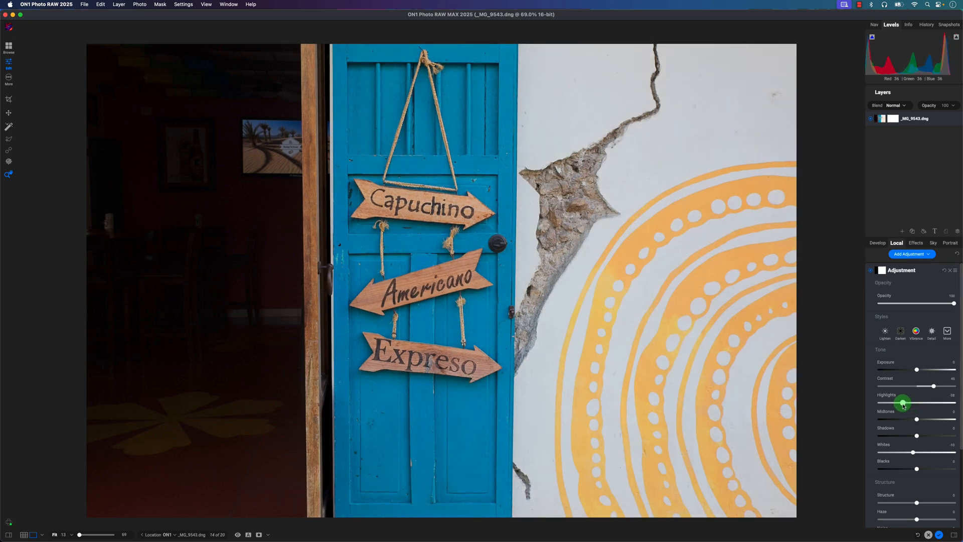
click(919, 425)
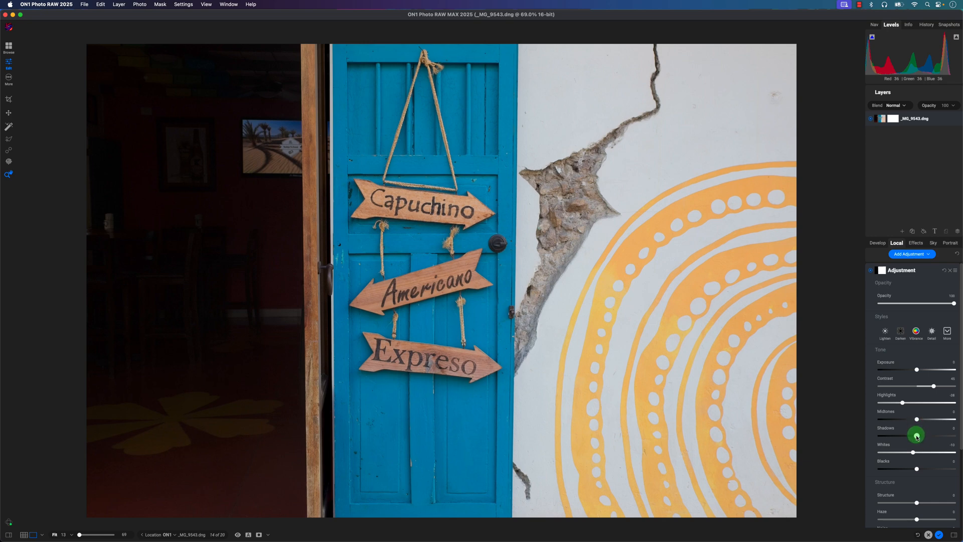
- Set the masked adjustment's contrast to about 39, saturation to 11, vibrance to 21 and structure to 34, and compare the photo without edits
mouse_move(916, 435)
mouse_down()
mouse_move(907, 434)
mouse_move(915, 435)
mouse_up()
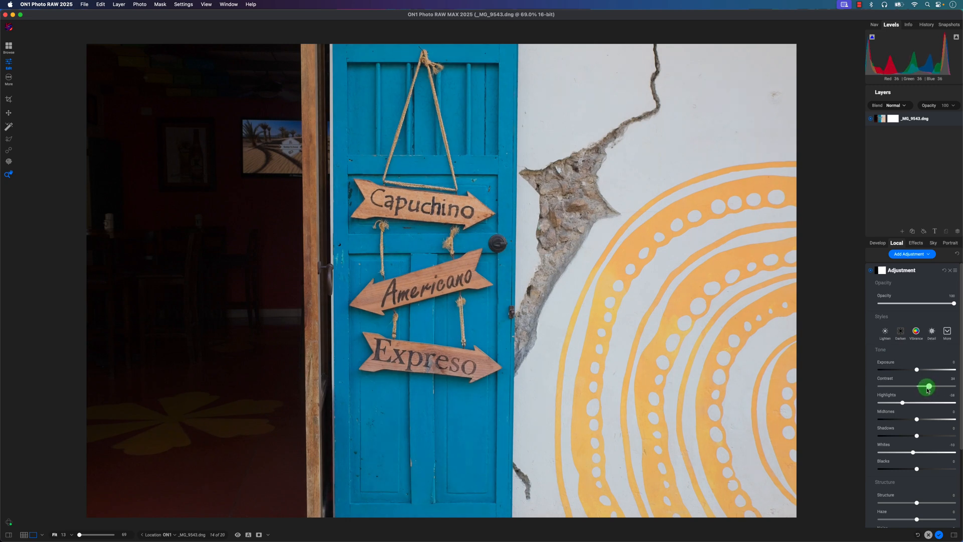
drag(923, 389, 931, 387)
scroll(937, 421, down, 5)
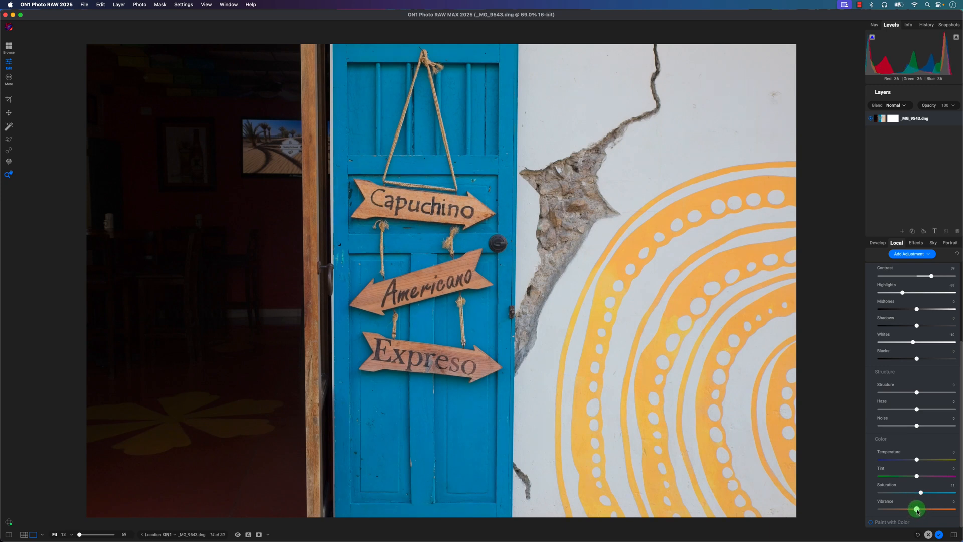
drag(917, 511, 924, 511)
mouse_move(926, 394)
mouse_down()
mouse_move(939, 392)
mouse_move(925, 394)
mouse_up()
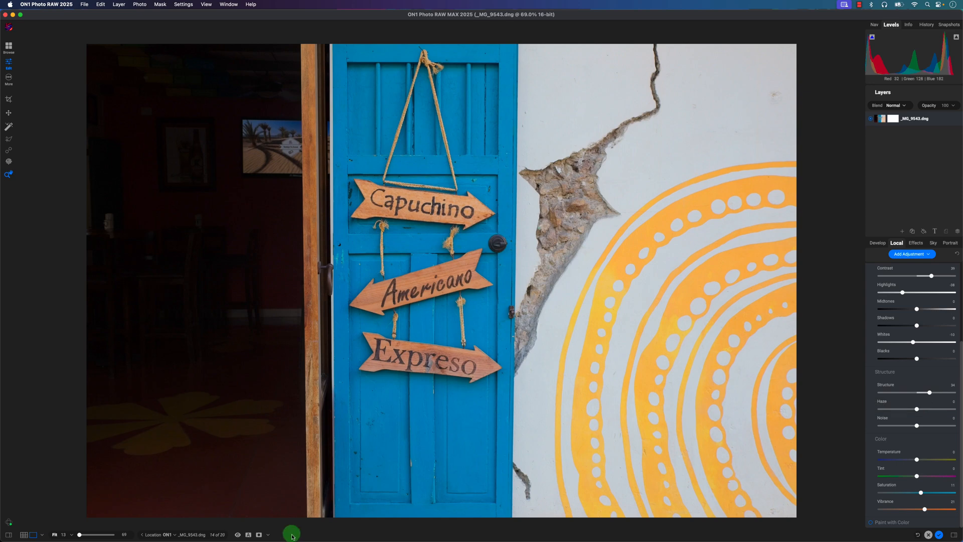
click(239, 535)
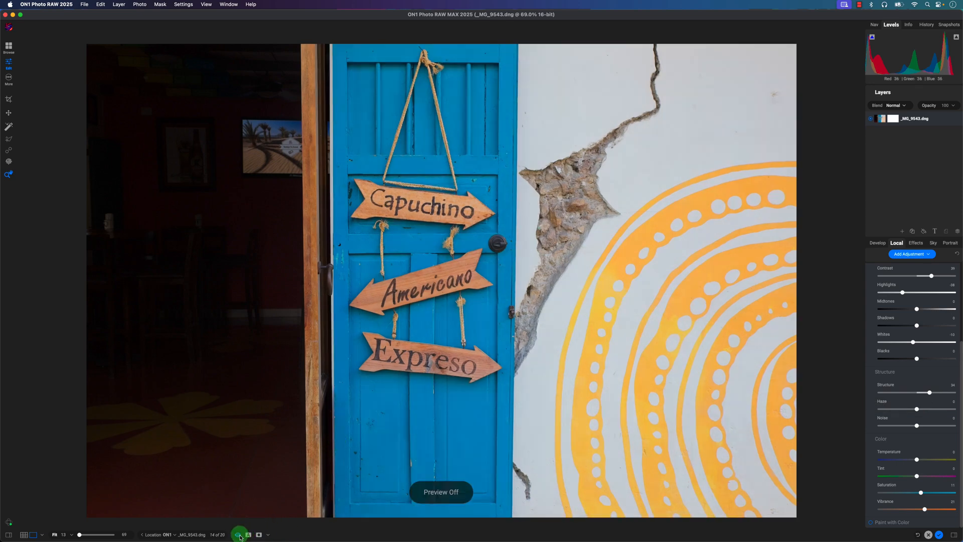
click(239, 535)
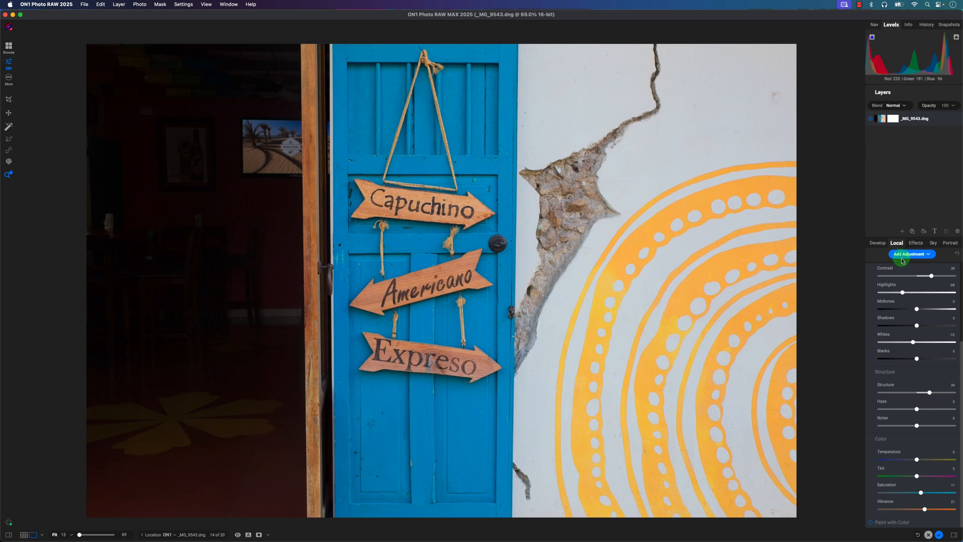
- Add a new adjustment and mark the blue door and painted wall for erasing with the Quick Mask AI Brush
click(920, 254)
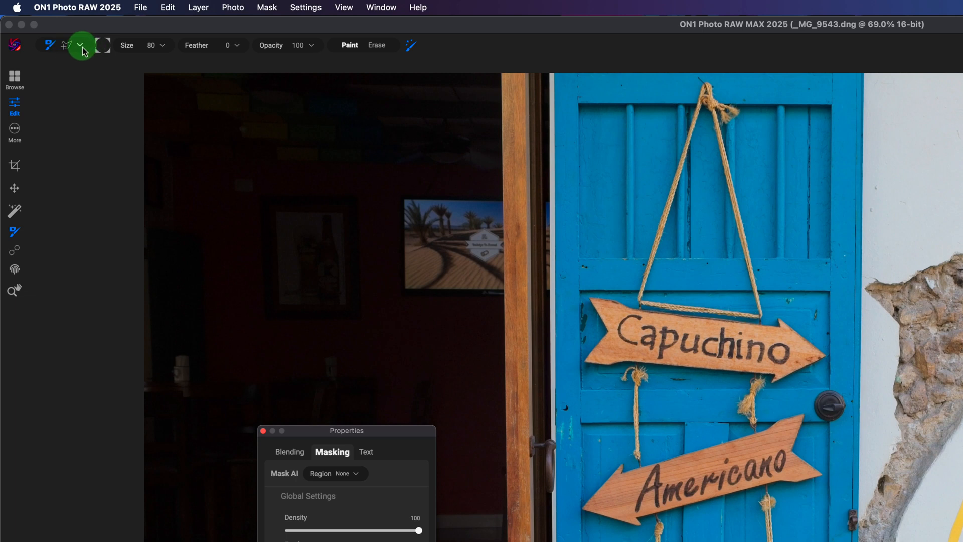
click(80, 48)
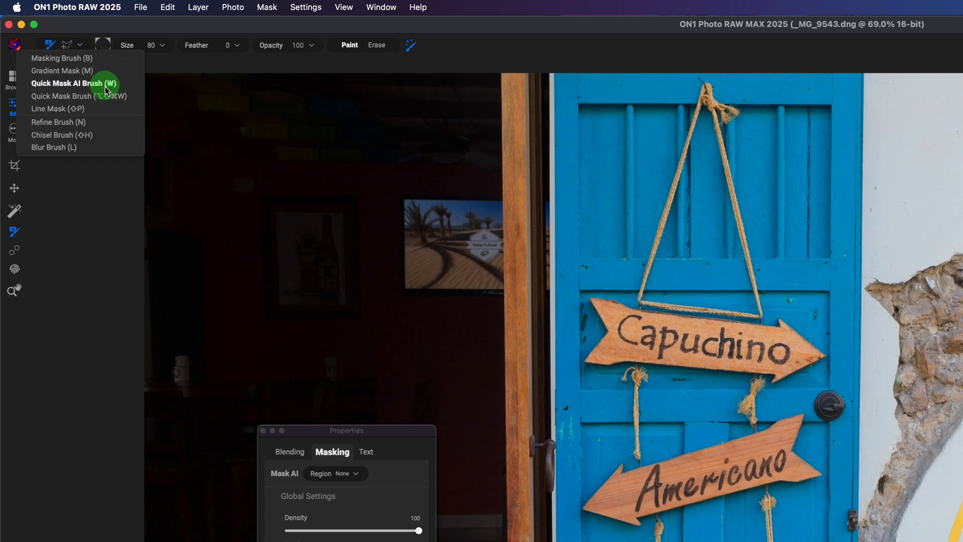
click(80, 96)
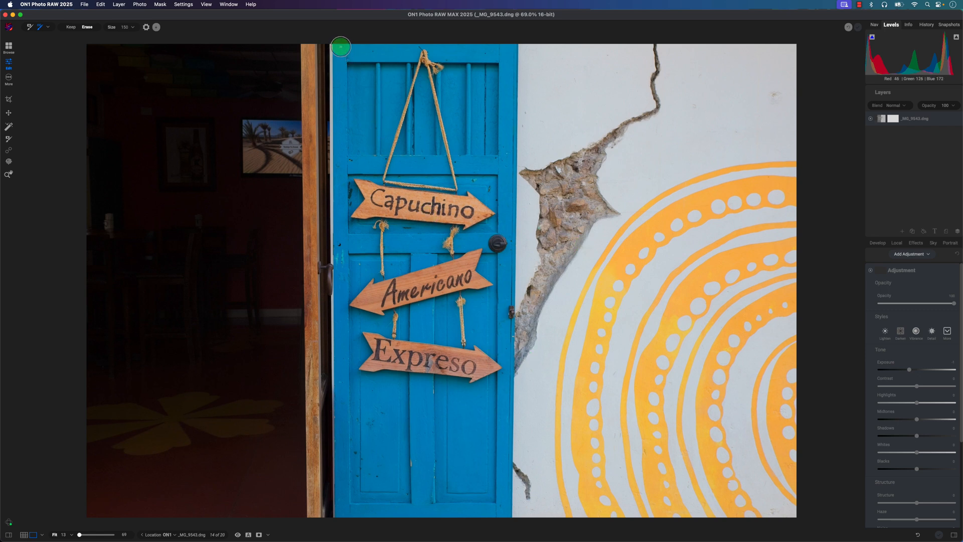
click(341, 48)
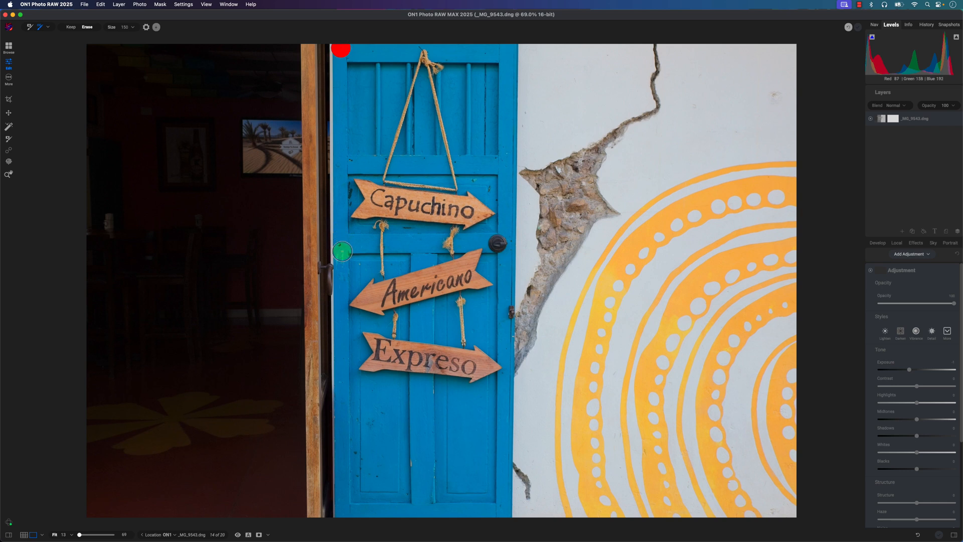
shift+click(342, 251)
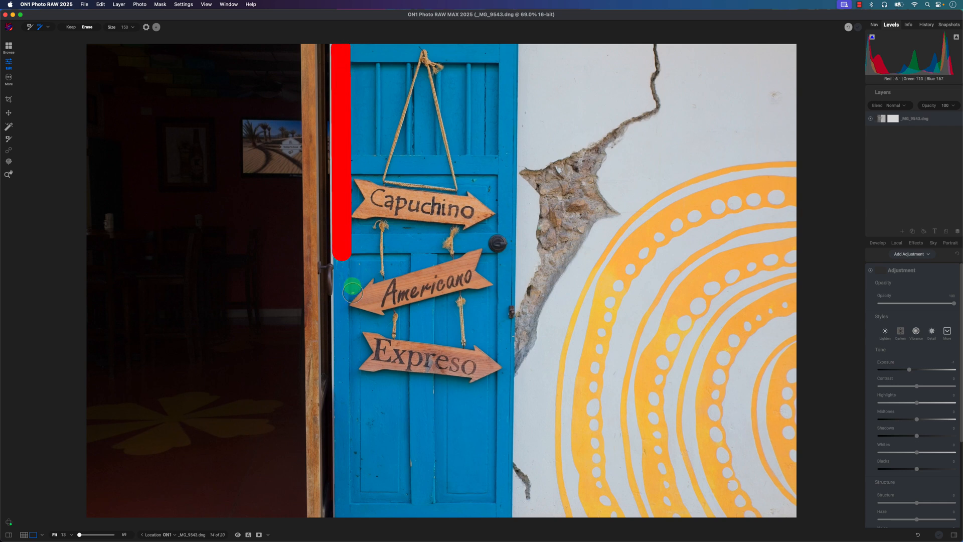
drag(347, 261, 348, 306)
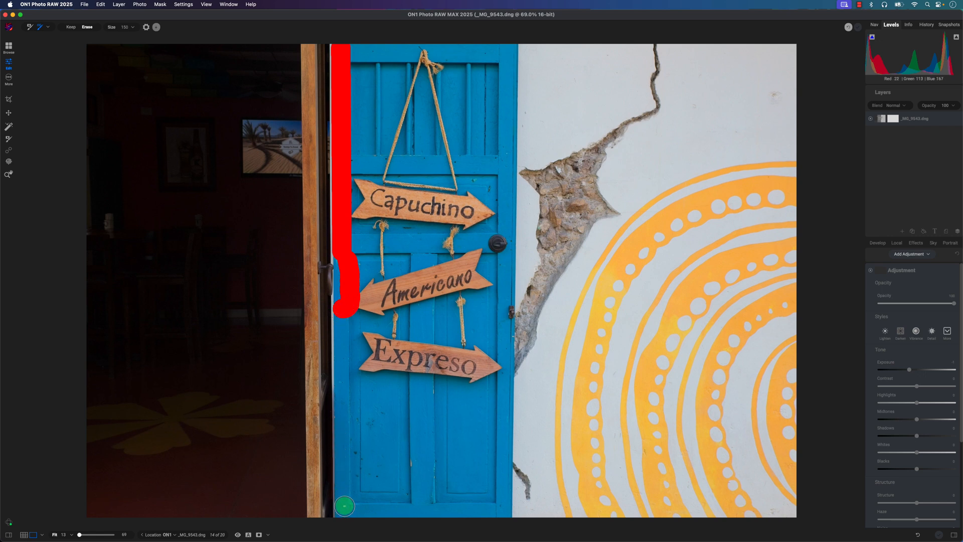
shift+click(345, 505)
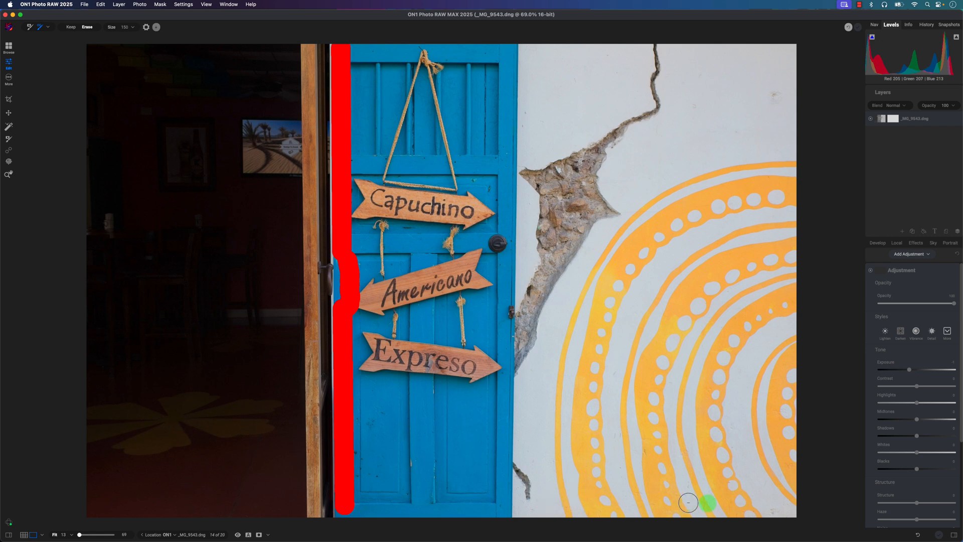
mouse_move(782, 506)
mouse_down()
mouse_move(683, 113)
mouse_move(411, 49)
mouse_move(374, 46)
mouse_move(355, 71)
mouse_up()
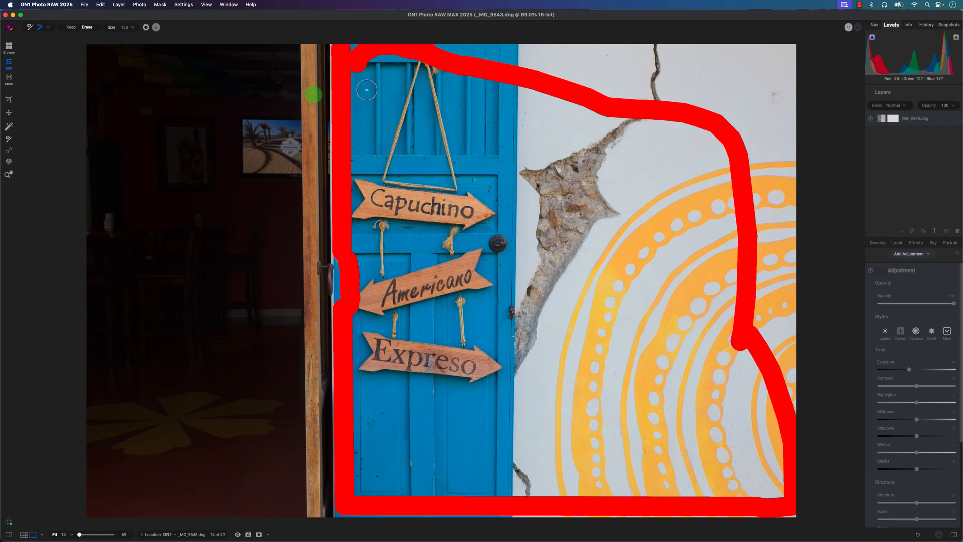
- Outline the dark doorway and its wooden frame as the area to keep, preview the quick mask and apply it
click(70, 27)
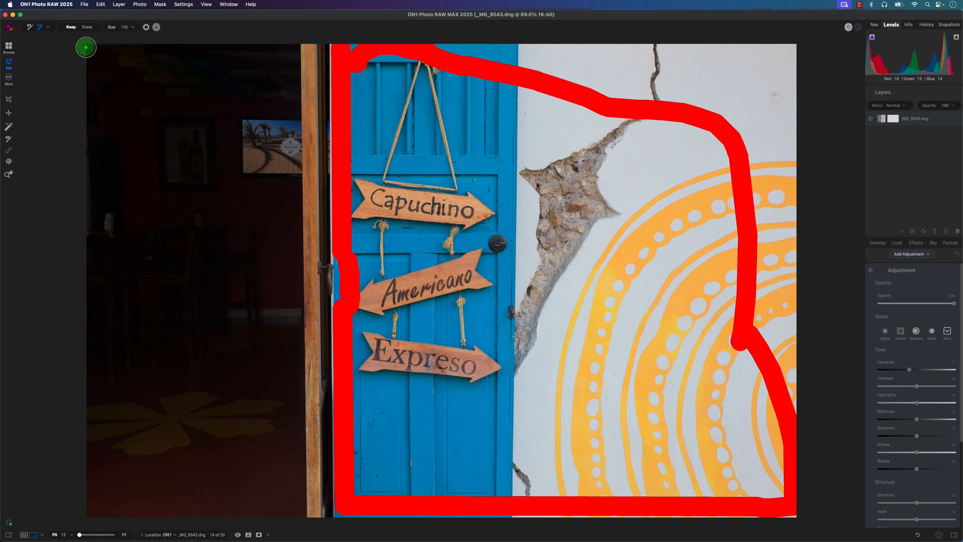
click(85, 47)
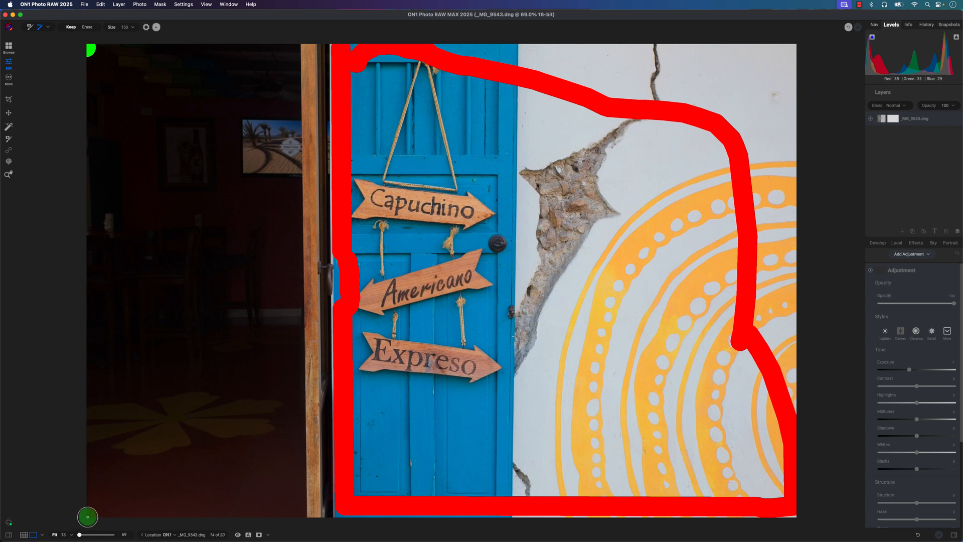
shift+click(87, 517)
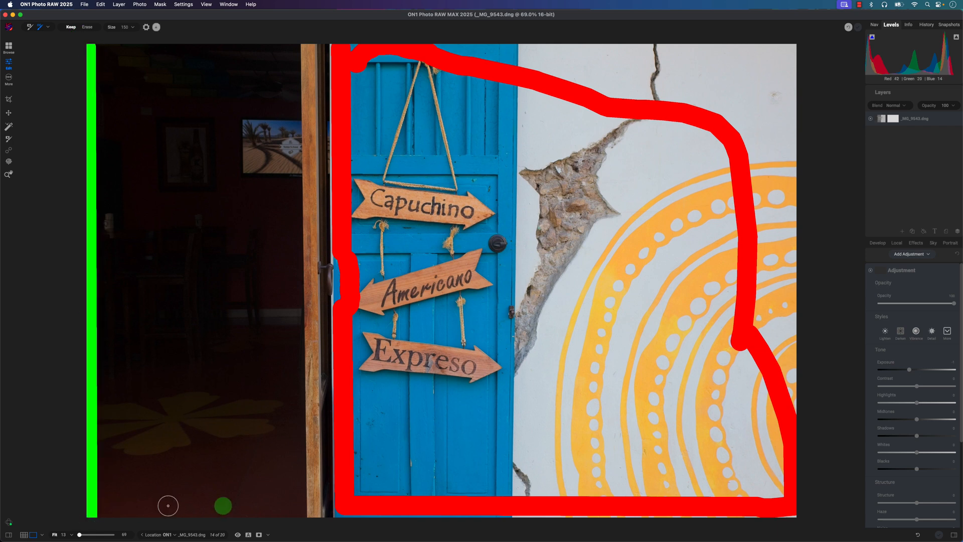
shift+click(295, 513)
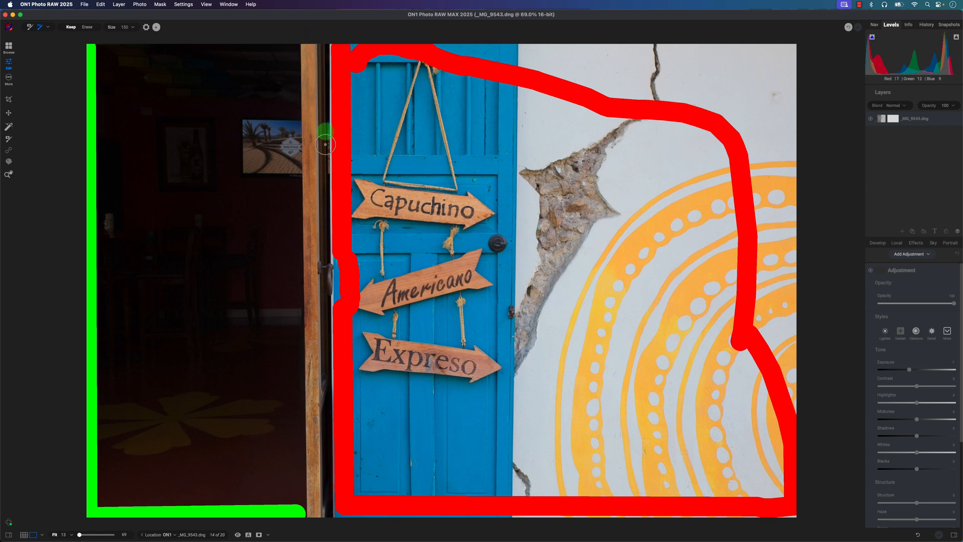
click(315, 46)
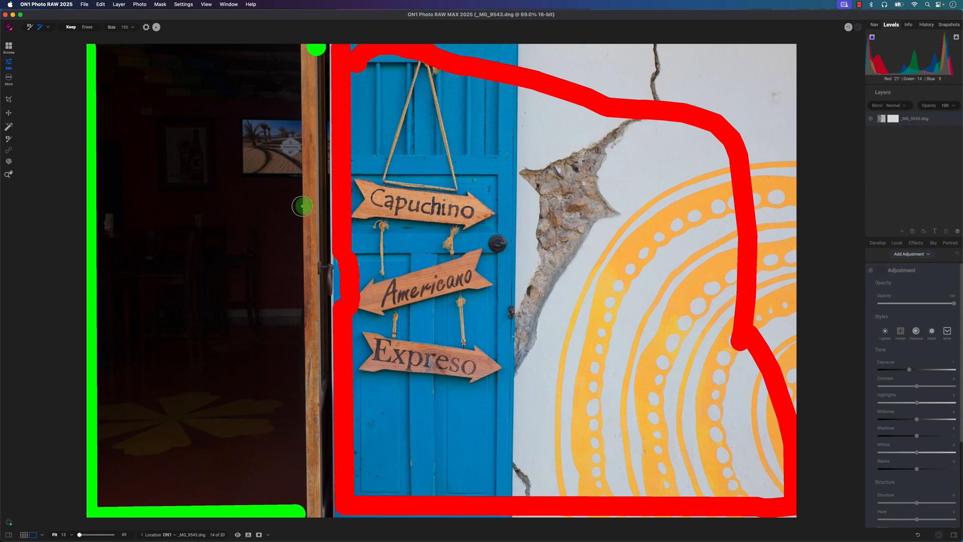
shift+click(322, 512)
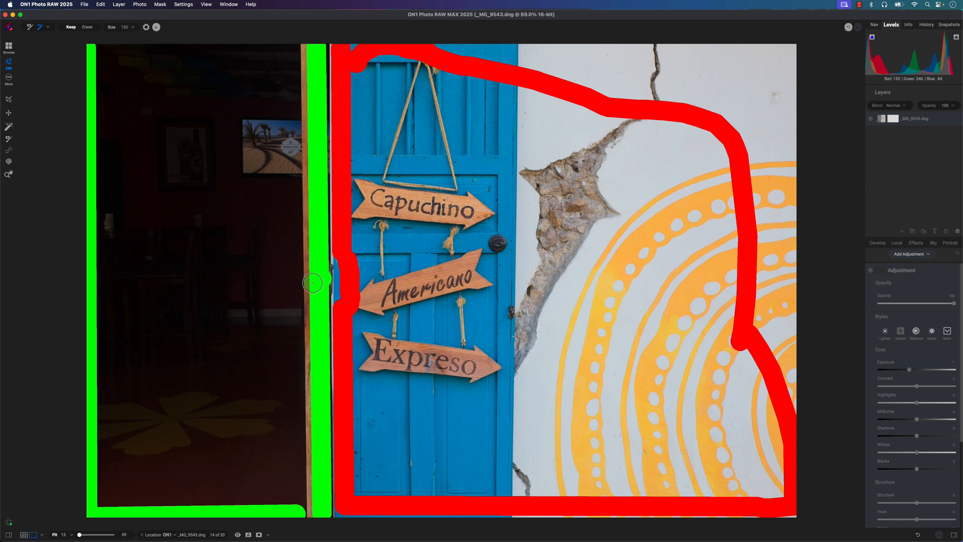
drag(301, 46, 107, 45)
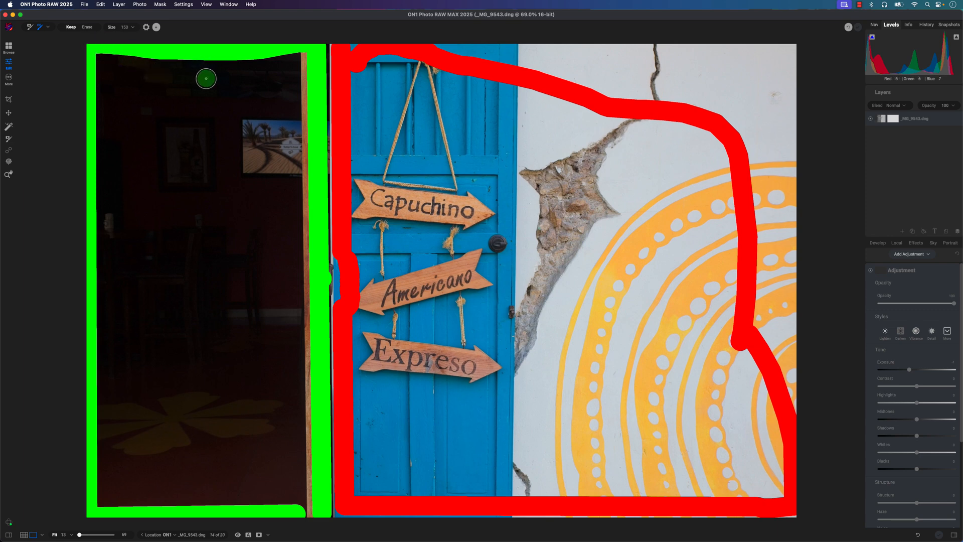
click(156, 29)
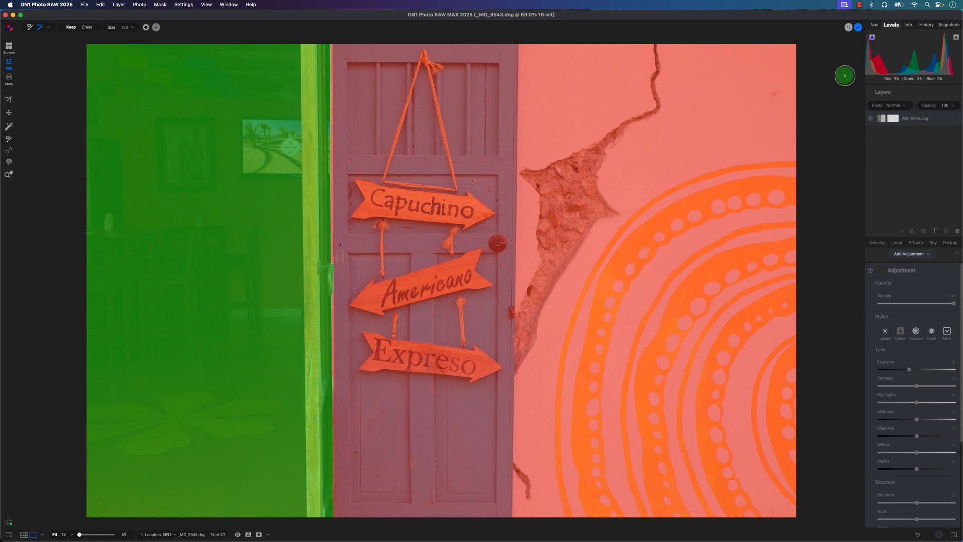
click(862, 27)
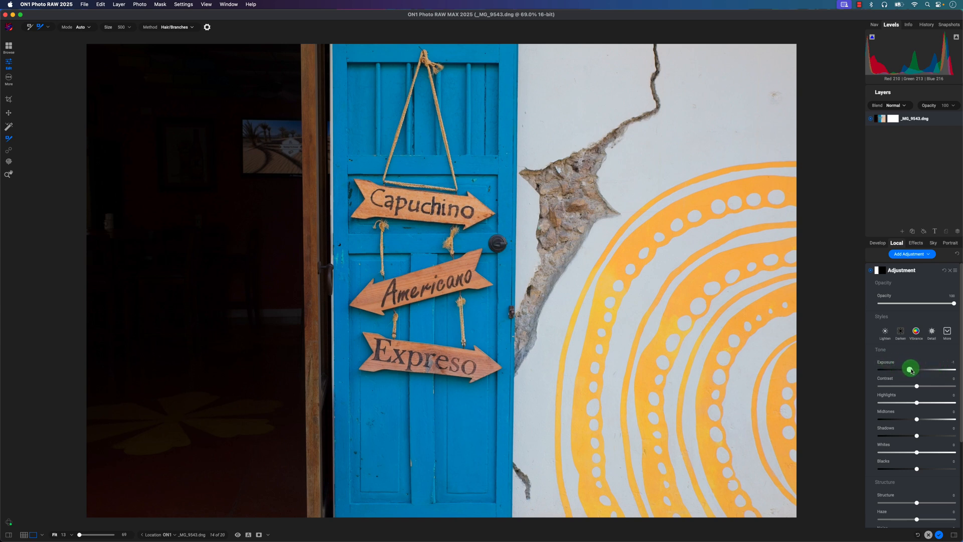
- Set the doorway adjustment's exposure to about -0.35 and lower its highlights
drag(911, 370, 915, 371)
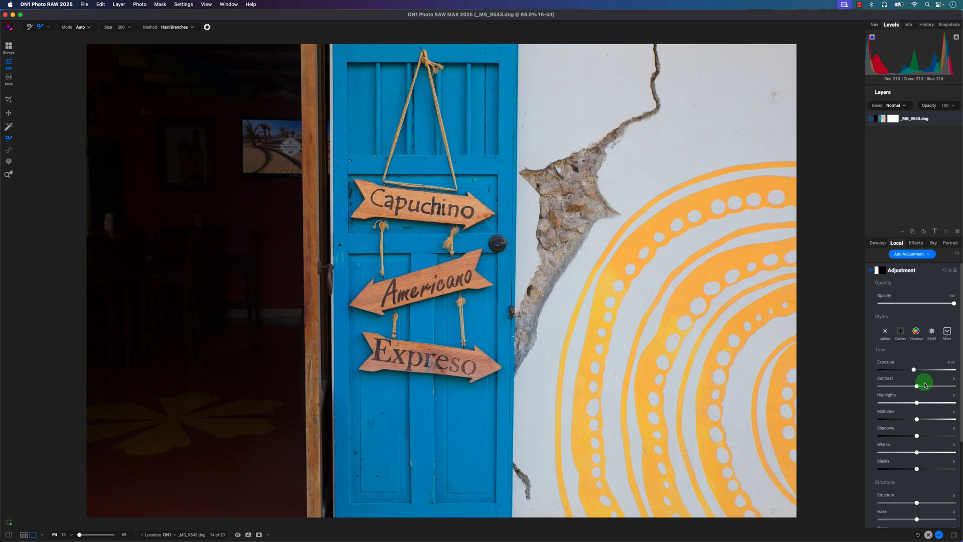
drag(916, 402, 906, 436)
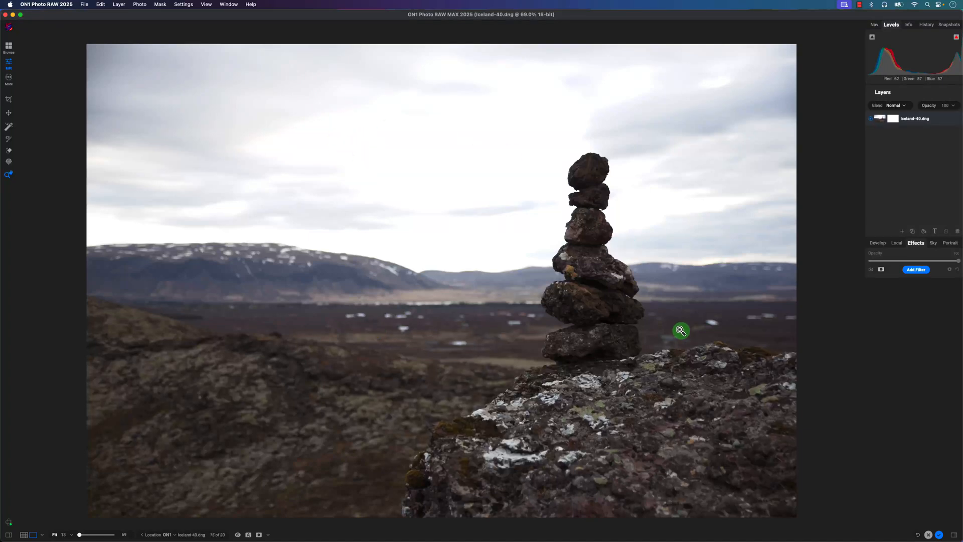
- Add a local adjustment to Iceland-40.dng and mask it to the Sky region with Mask AI in Paint mode
click(894, 244)
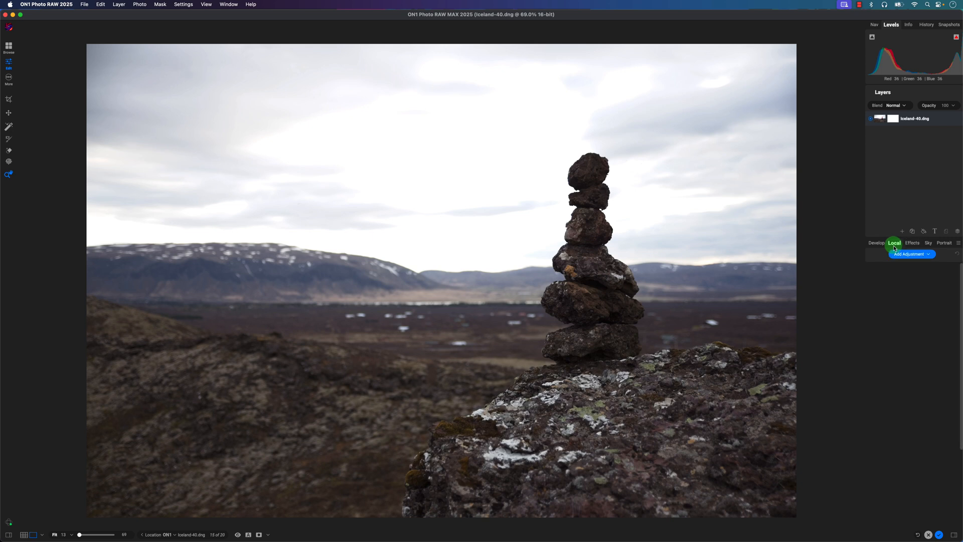
click(927, 254)
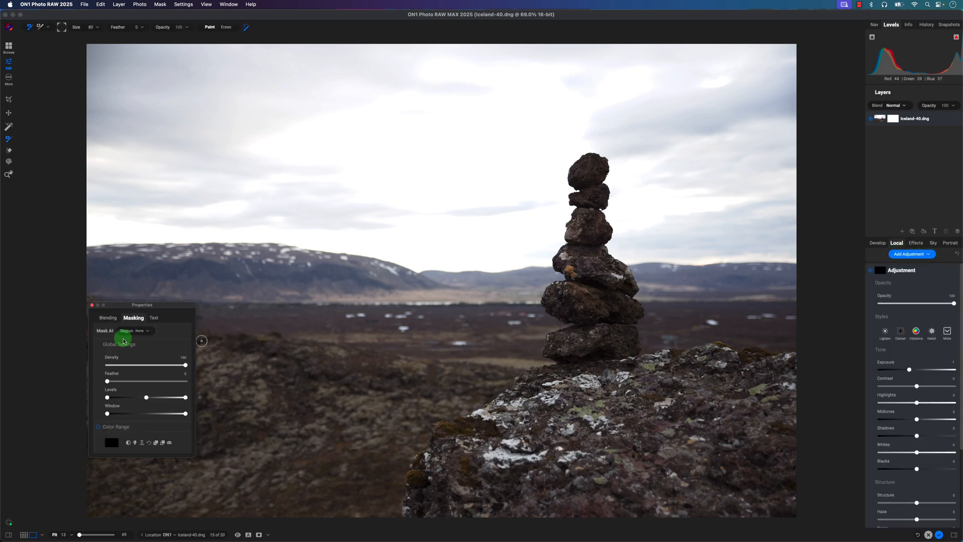
click(144, 334)
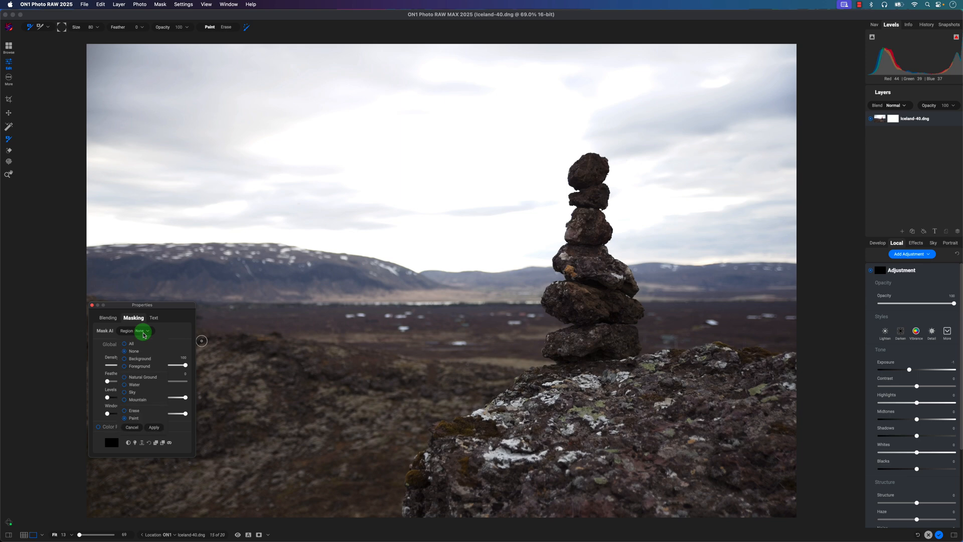
click(125, 396)
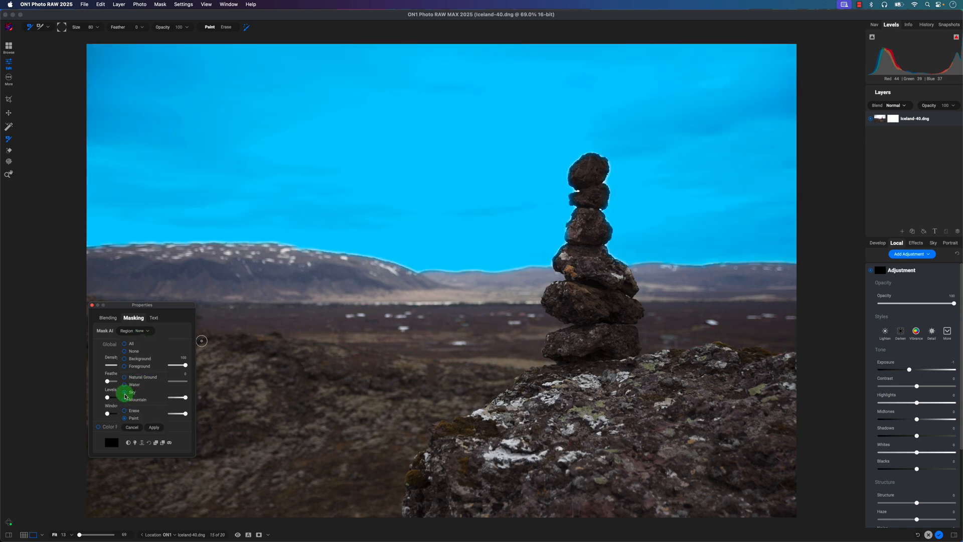
click(154, 428)
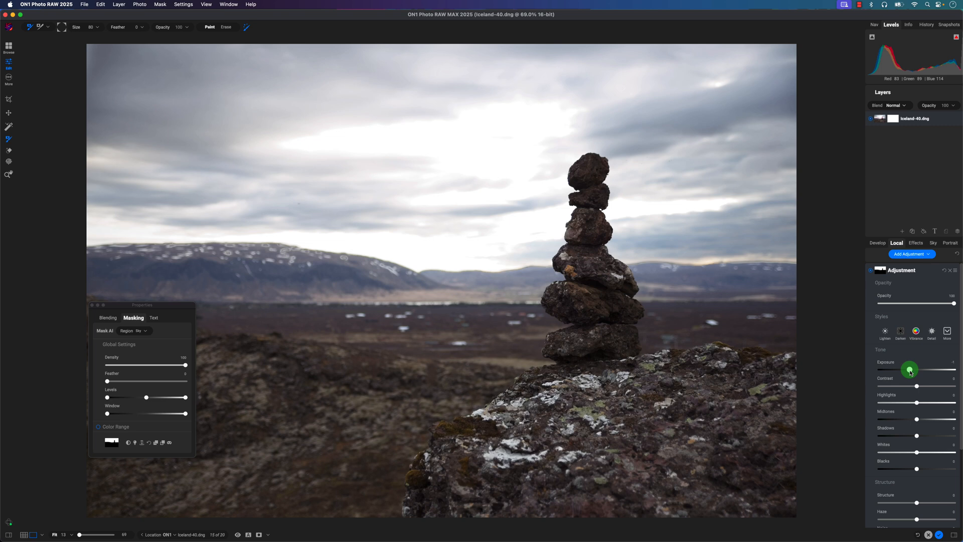
- Lower the sky adjustment's highlights slightly and set its exposure to -1 after trying a weaker setting
drag(911, 372, 915, 405)
mouse_move(909, 371)
mouse_down()
mouse_move(901, 371)
mouse_move(913, 371)
mouse_up()
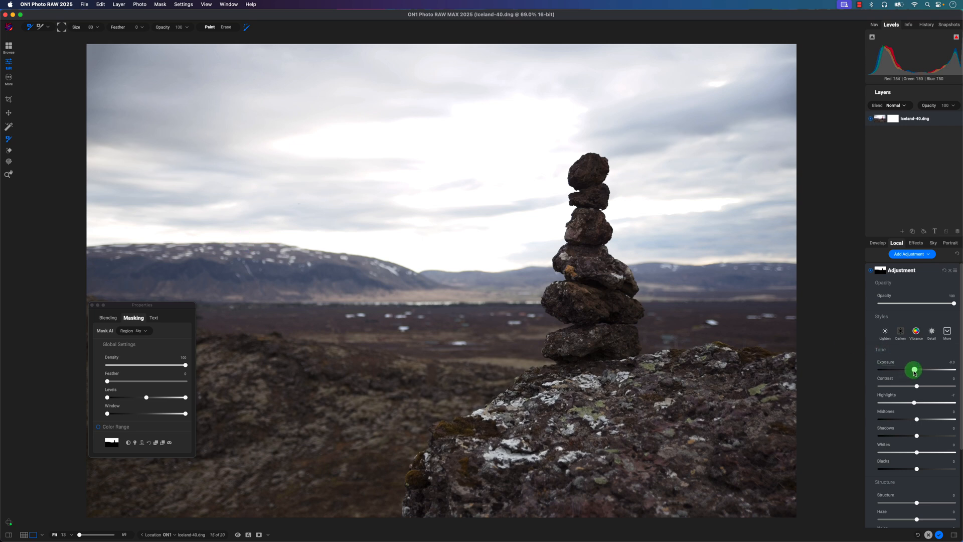
drag(913, 372, 910, 372)
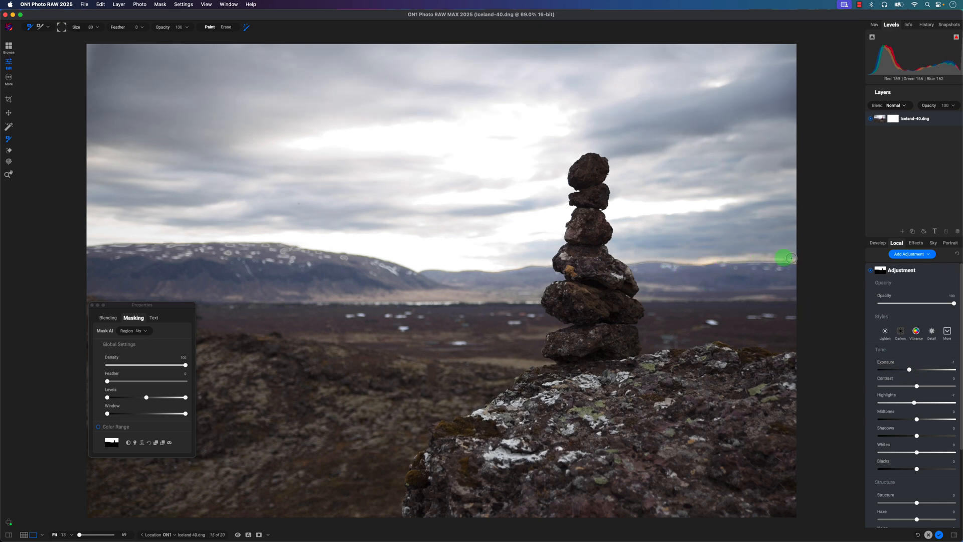
- Display the sky mask as a red overlay and examine the available mask view modes
click(169, 444)
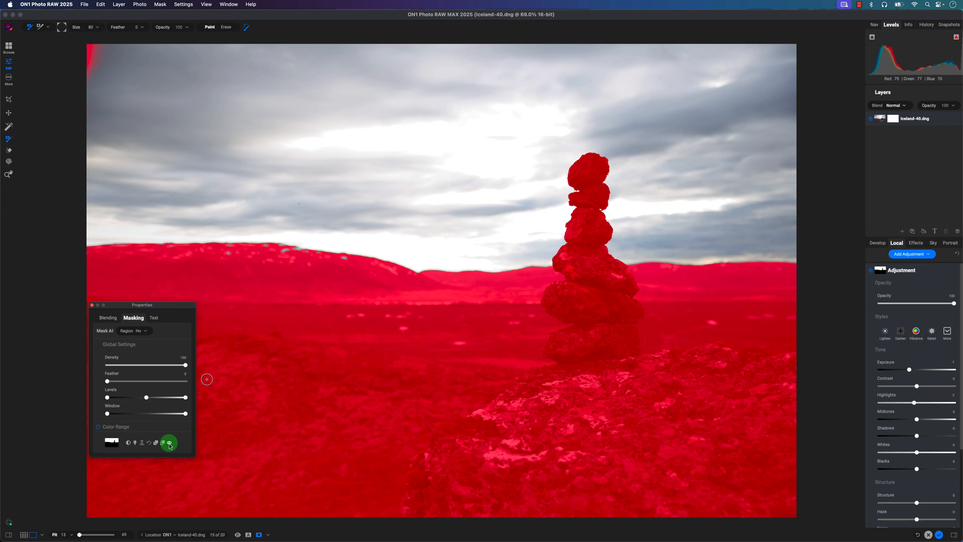
right_click(882, 274)
click(900, 333)
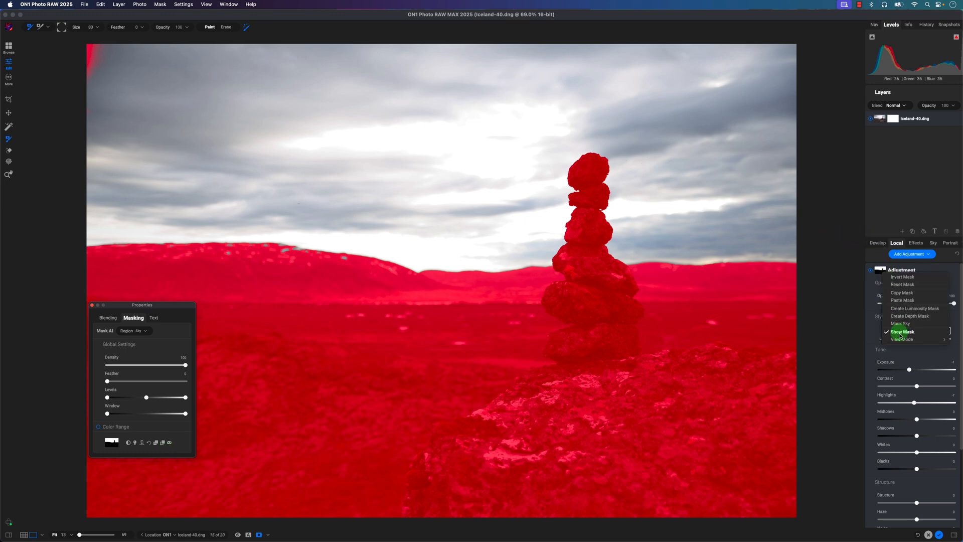
mouse_move(919, 339)
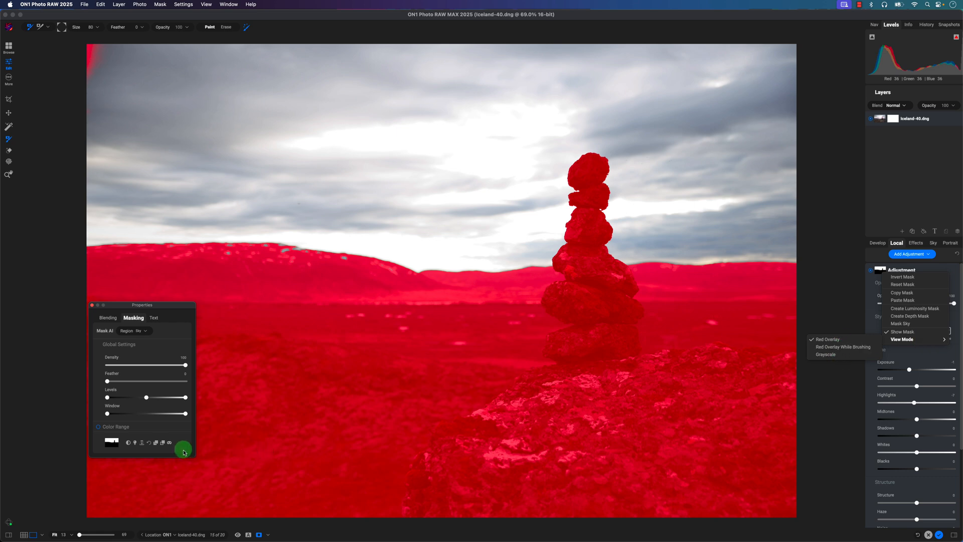
click(259, 526)
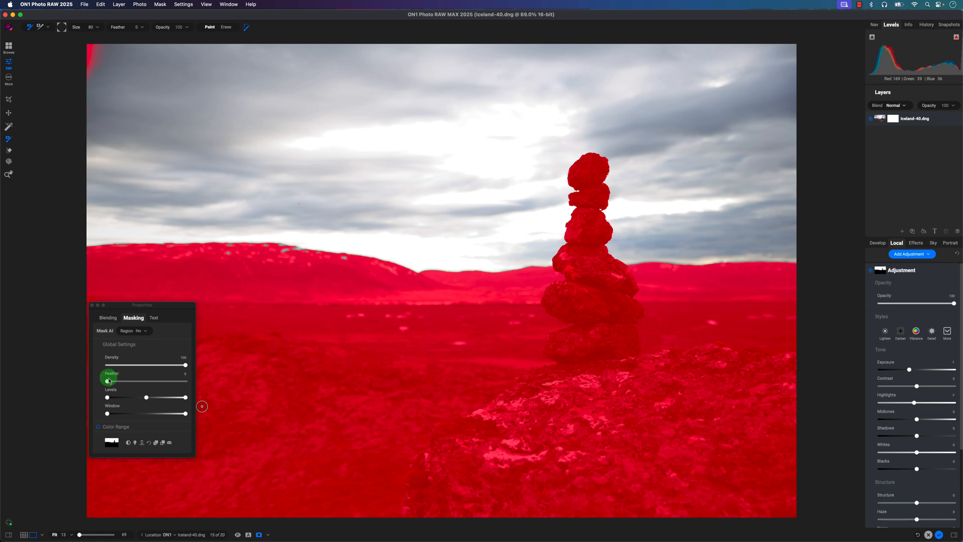
- Feather the sky mask to about 33 and hide its red overlay
drag(107, 381, 134, 380)
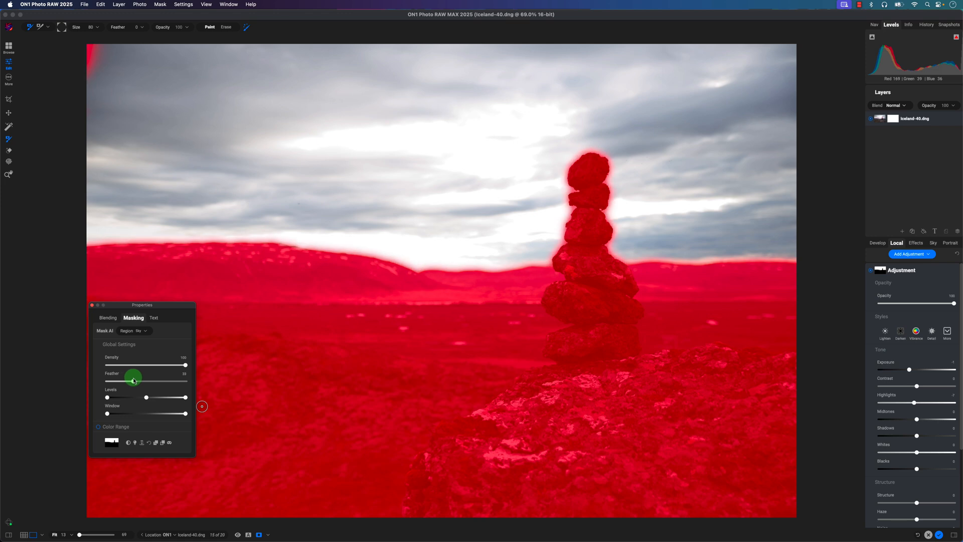
click(163, 444)
click(168, 444)
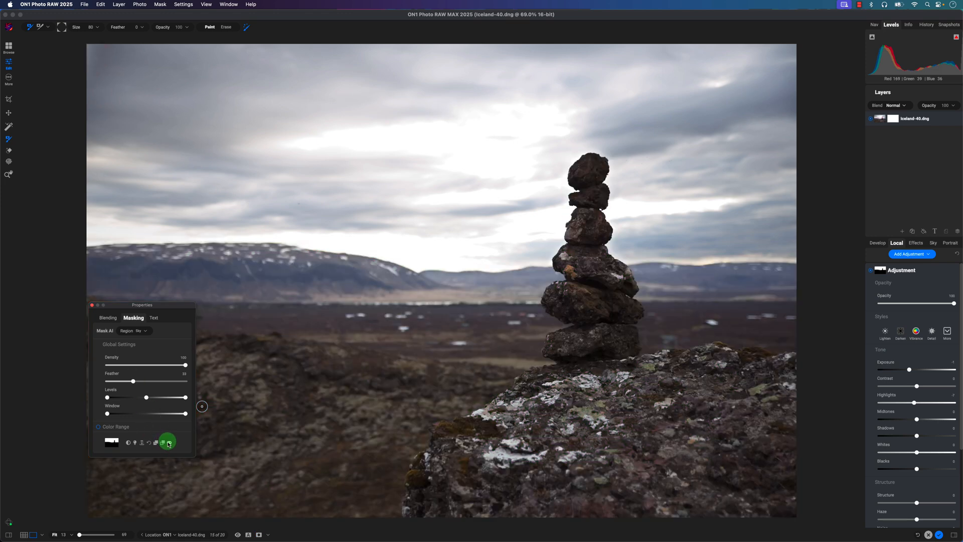
- Compare the photo with and without the sky adjustment
click(892, 255)
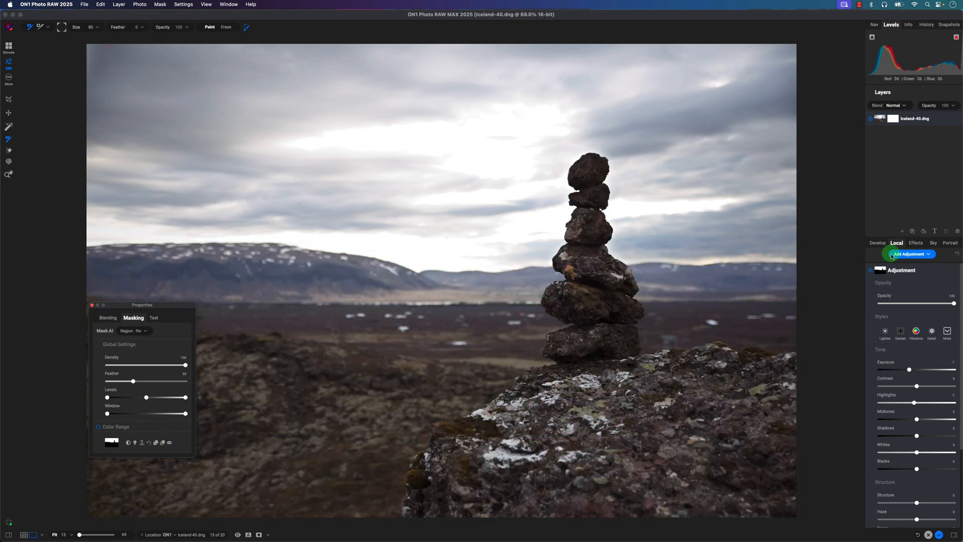
click(870, 270)
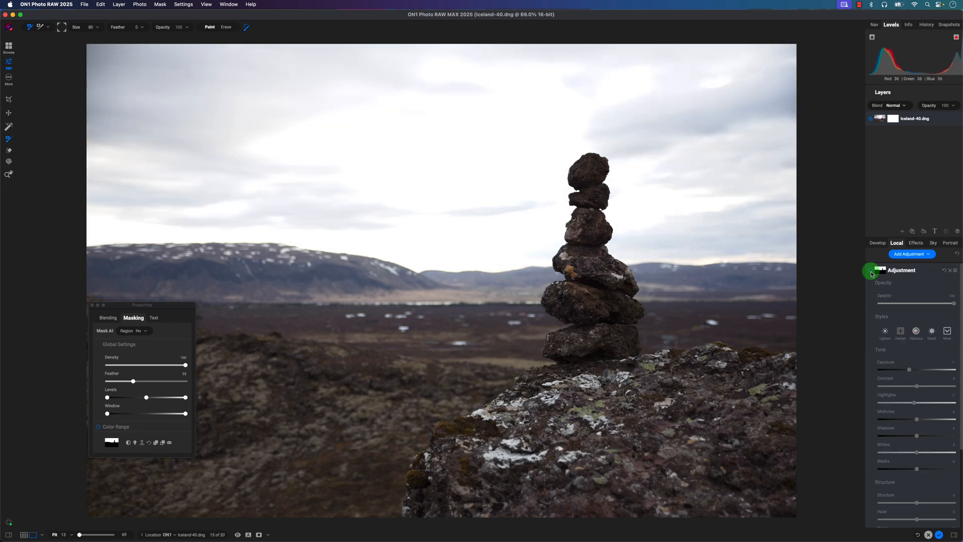
click(871, 272)
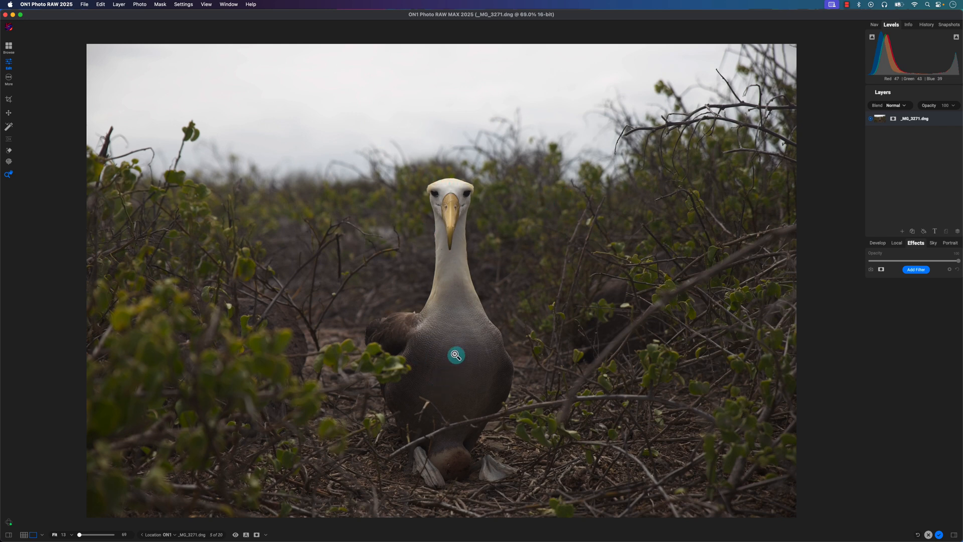
- Add a local adjustment to _MG_3271.dng and switch its masking to the adjustable gradient
click(896, 243)
click(925, 259)
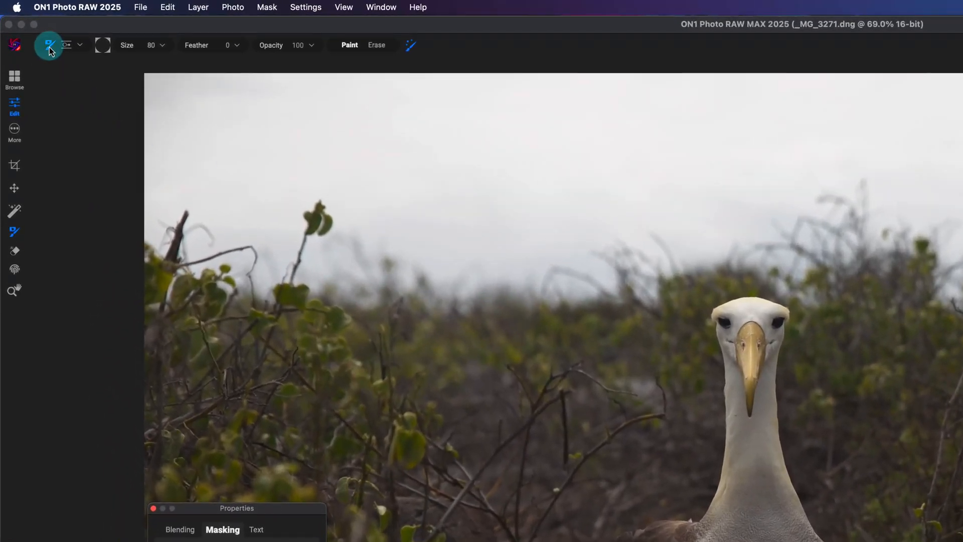
click(70, 49)
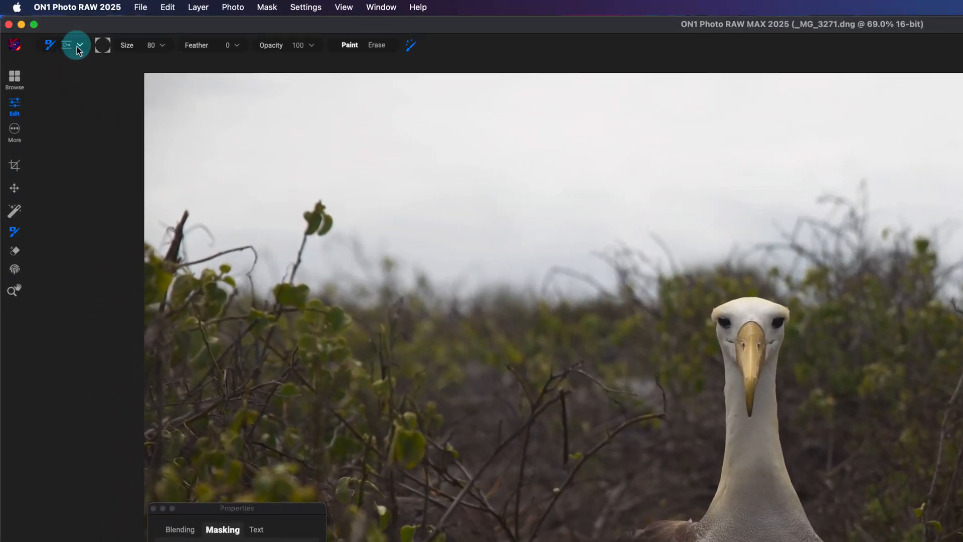
click(70, 49)
click(79, 46)
click(80, 47)
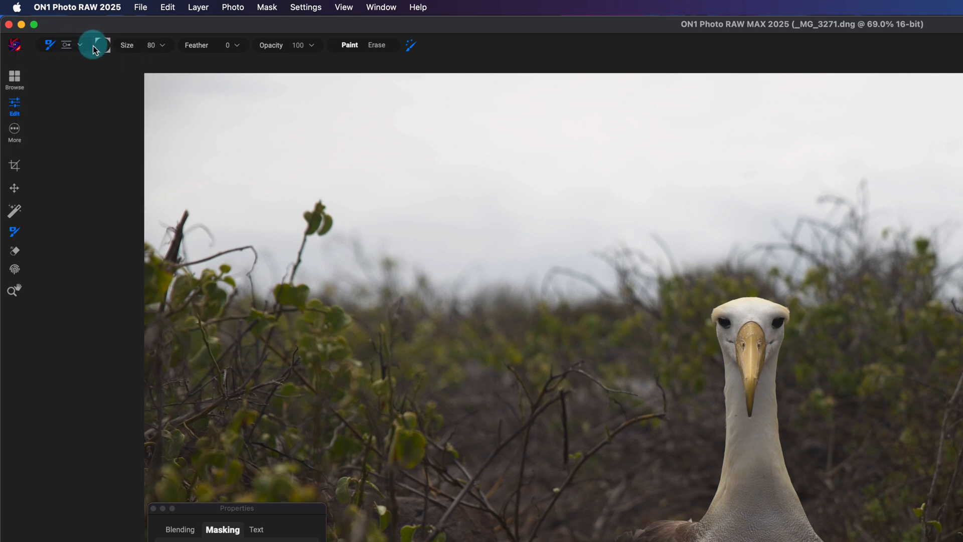
click(67, 45)
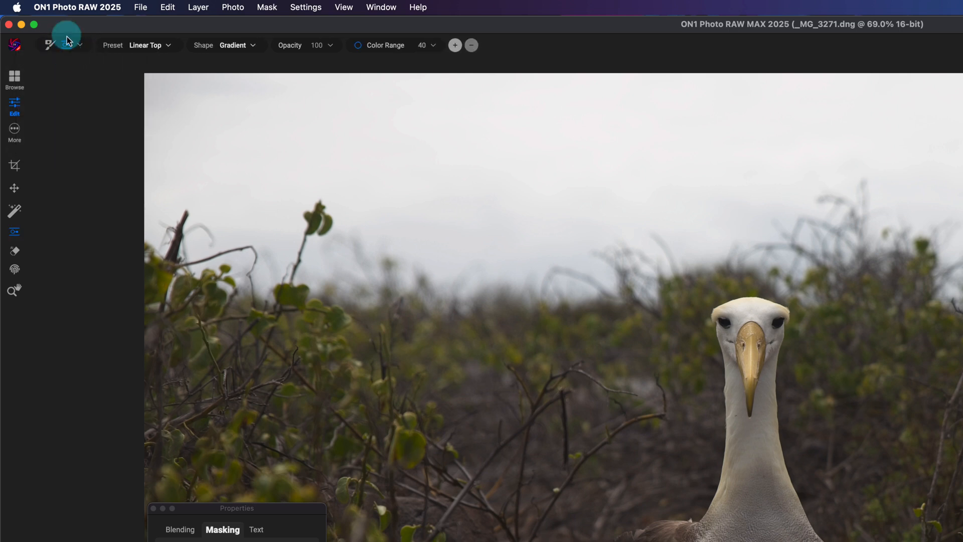
- Set the gradient's preset to None and its shape to Center, and place the mask on the bird photo
click(163, 47)
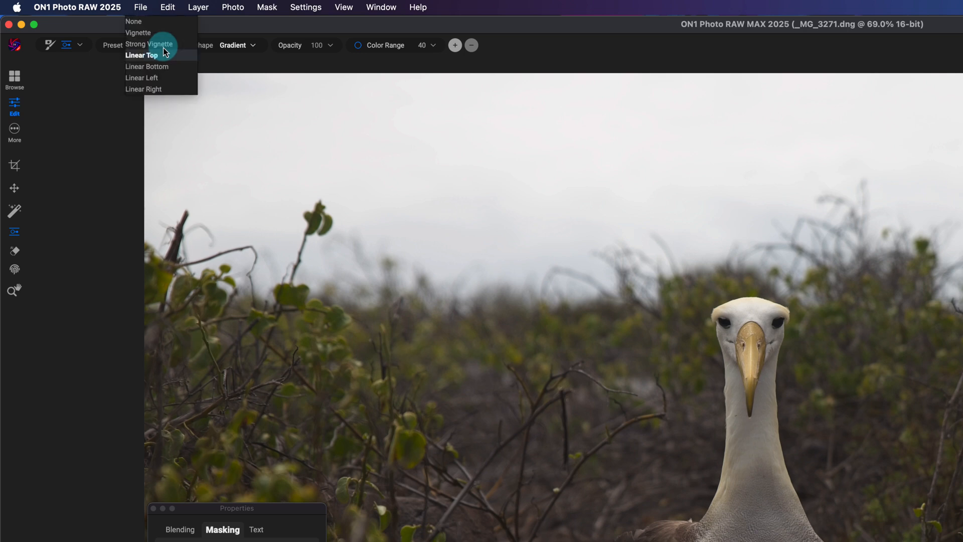
click(150, 22)
click(231, 48)
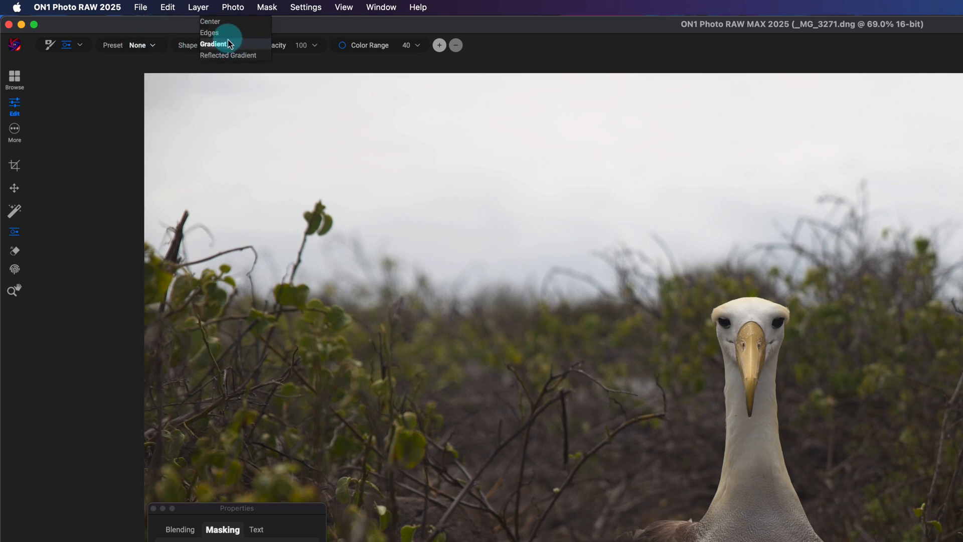
click(225, 25)
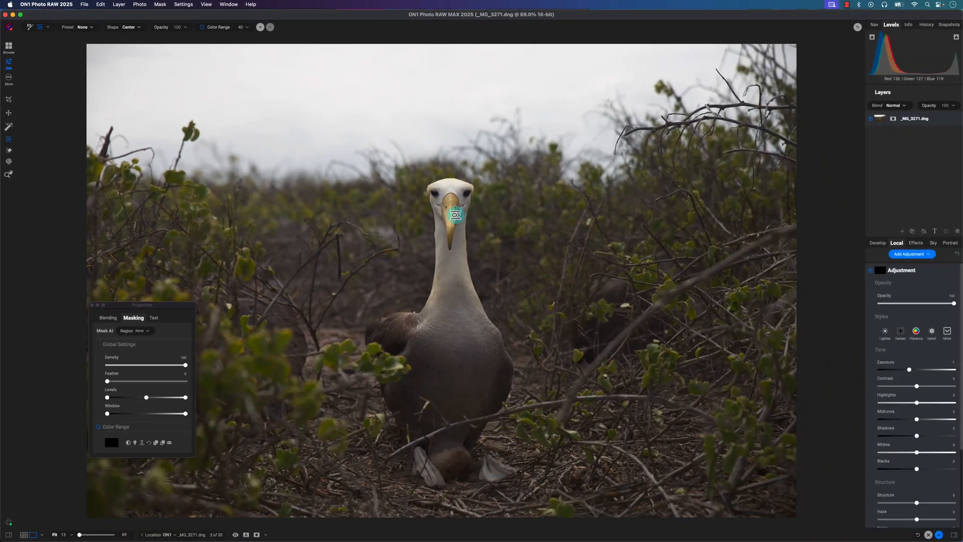
click(758, 352)
drag(452, 219, 477, 251)
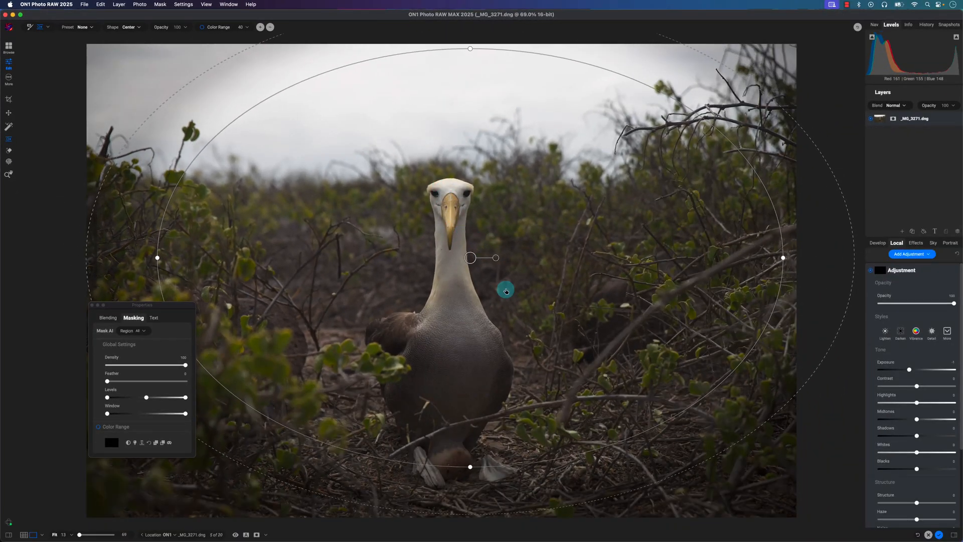
- Rotate the elliptical mask upright around the bird, narrow it and adjust the width of its feathered edge
drag(471, 468, 470, 364)
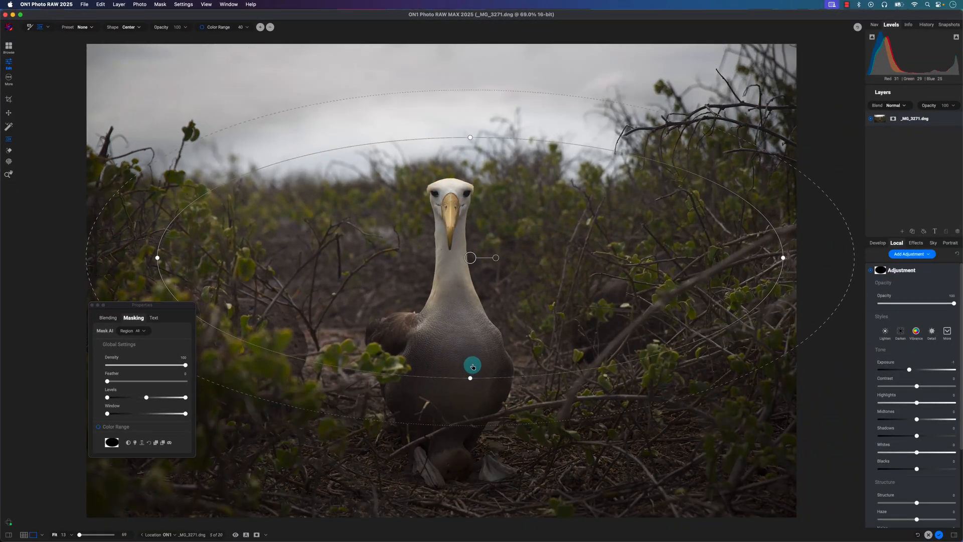
drag(157, 257, 200, 258)
drag(499, 259, 456, 265)
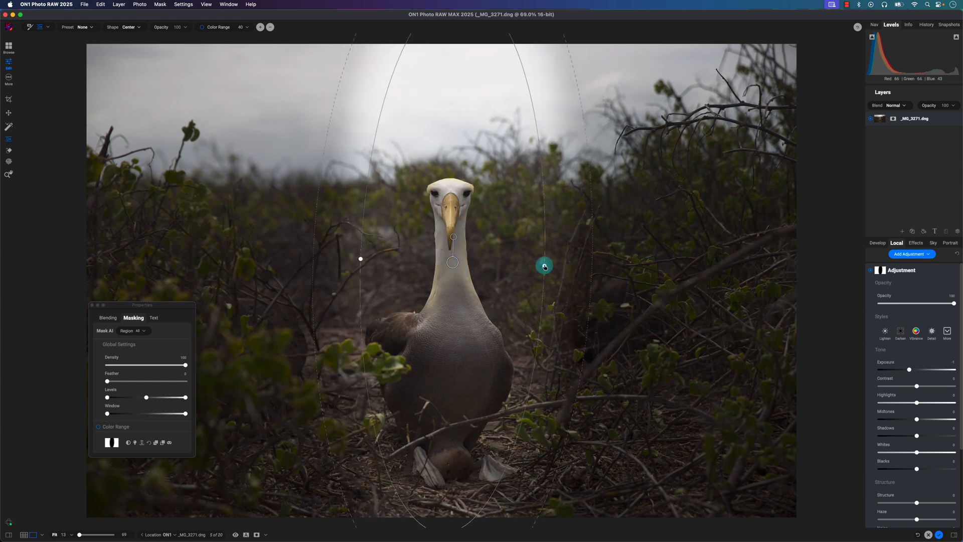
drag(545, 267, 647, 324)
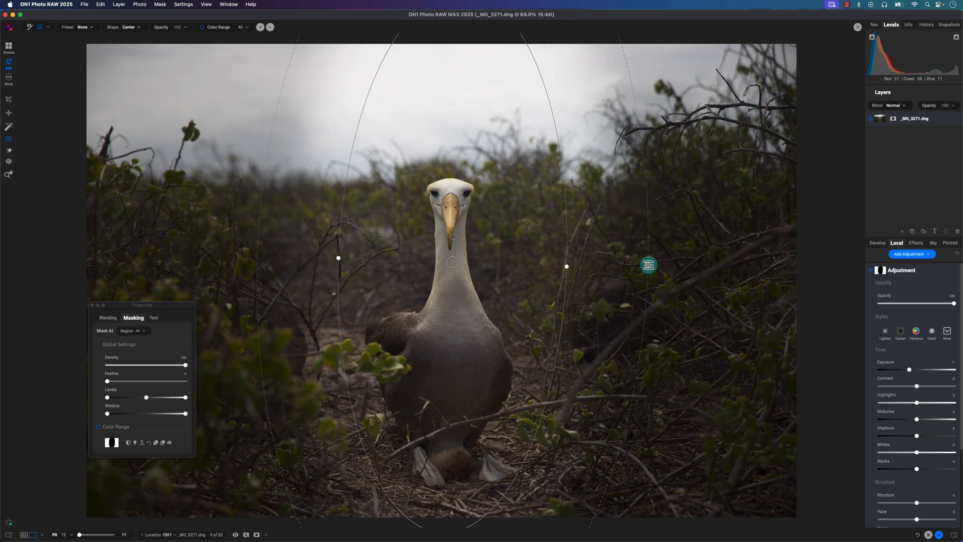
drag(648, 263, 627, 269)
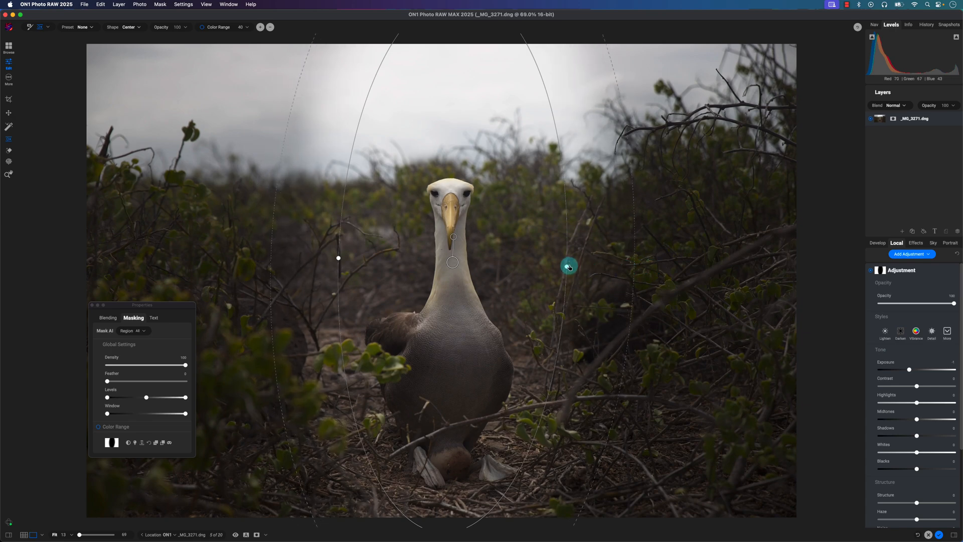
mouse_move(568, 266)
mouse_down()
mouse_move(610, 266)
mouse_move(563, 267)
mouse_move(575, 267)
mouse_up()
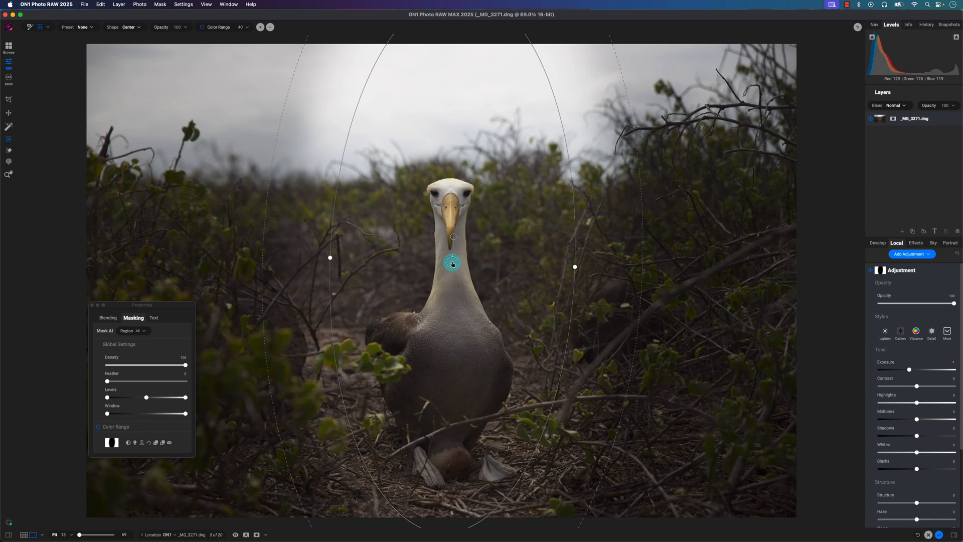
- Center the elliptical mask on the bird's body and reshape it to surround the bird from above the head to the feet
drag(451, 262, 441, 415)
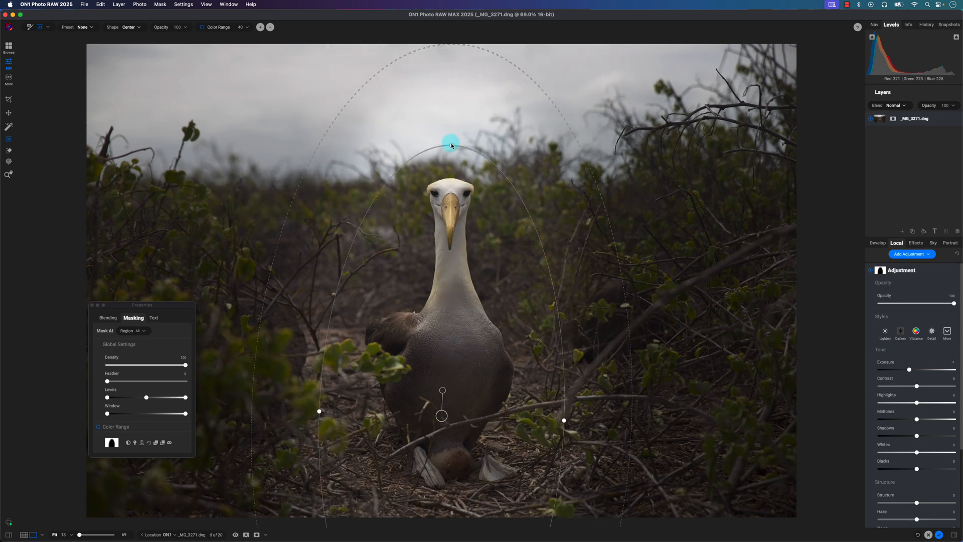
drag(452, 145, 445, 271)
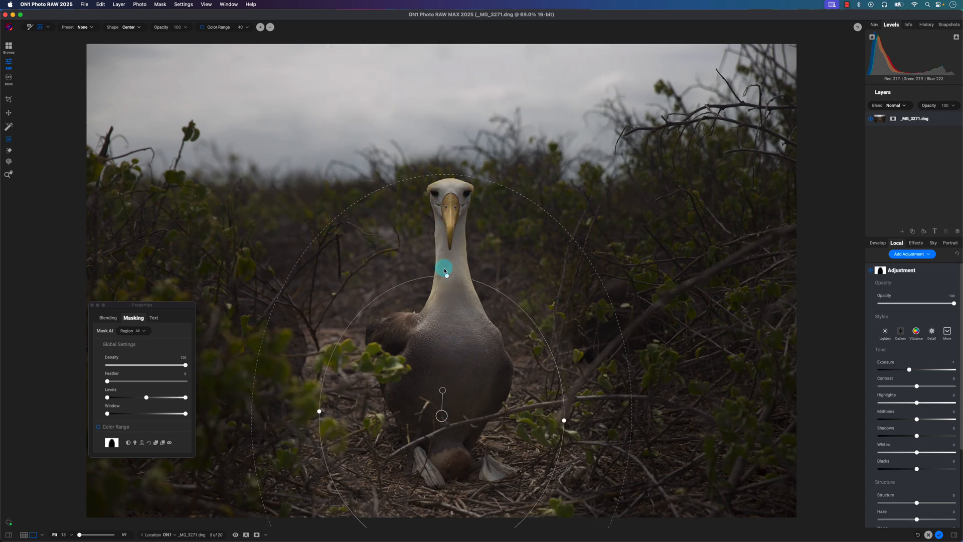
drag(441, 415, 453, 326)
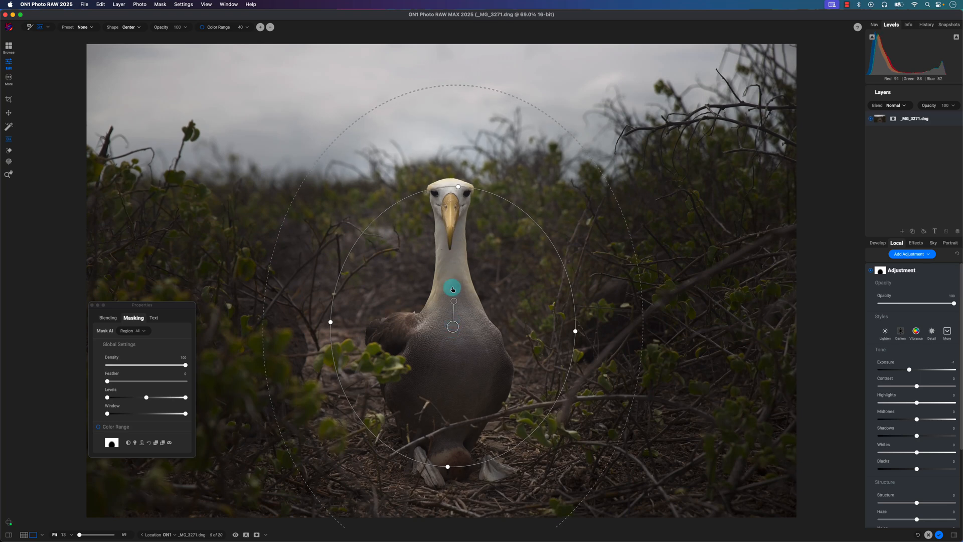
drag(331, 323, 338, 323)
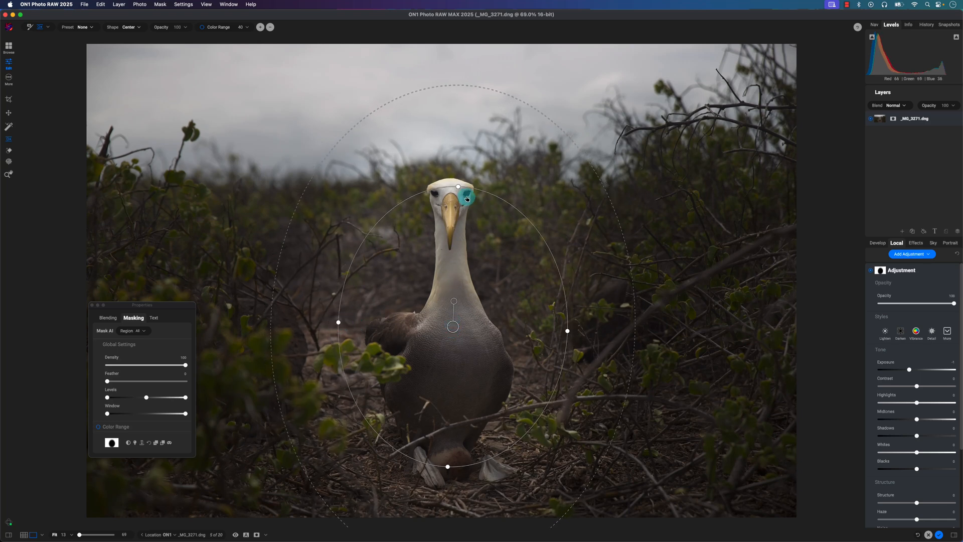
drag(459, 187, 459, 151)
drag(453, 326, 455, 336)
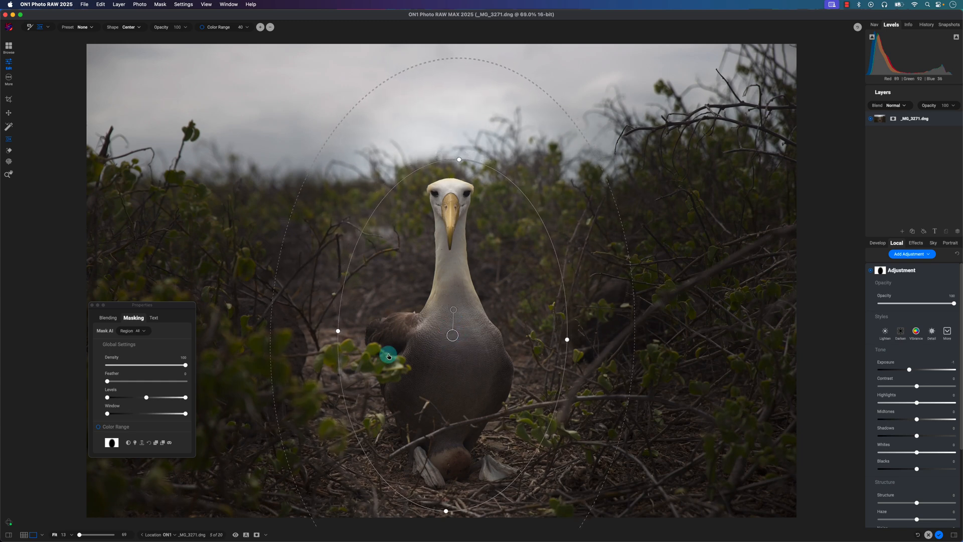
drag(338, 332, 331, 330)
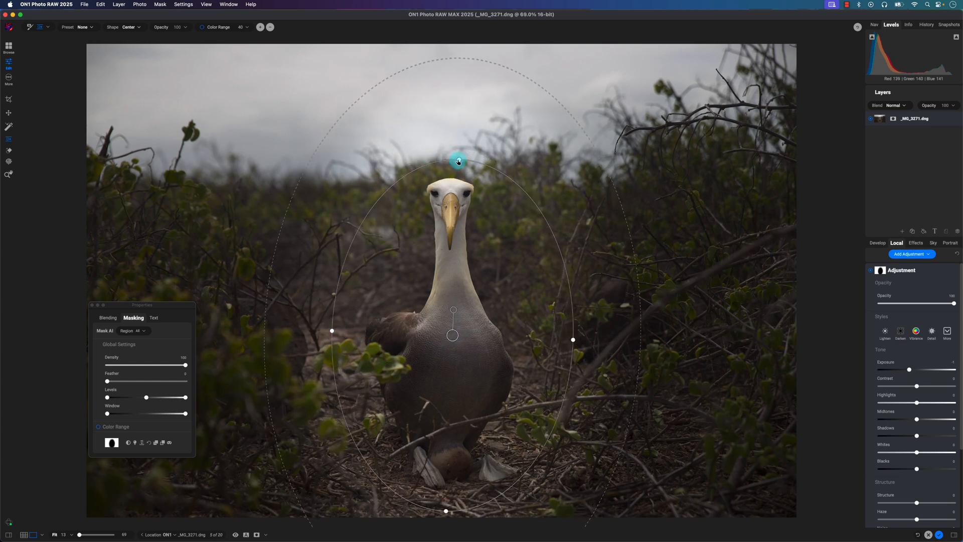
drag(458, 161, 457, 151)
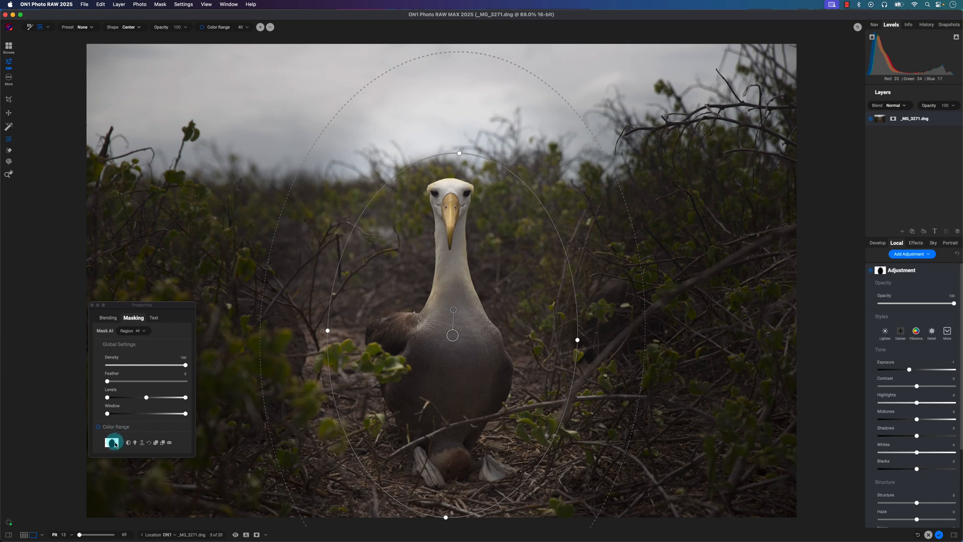
- Invert the elliptical mask so the adjustment affects the bird, checking it with the red mask overlay
click(169, 442)
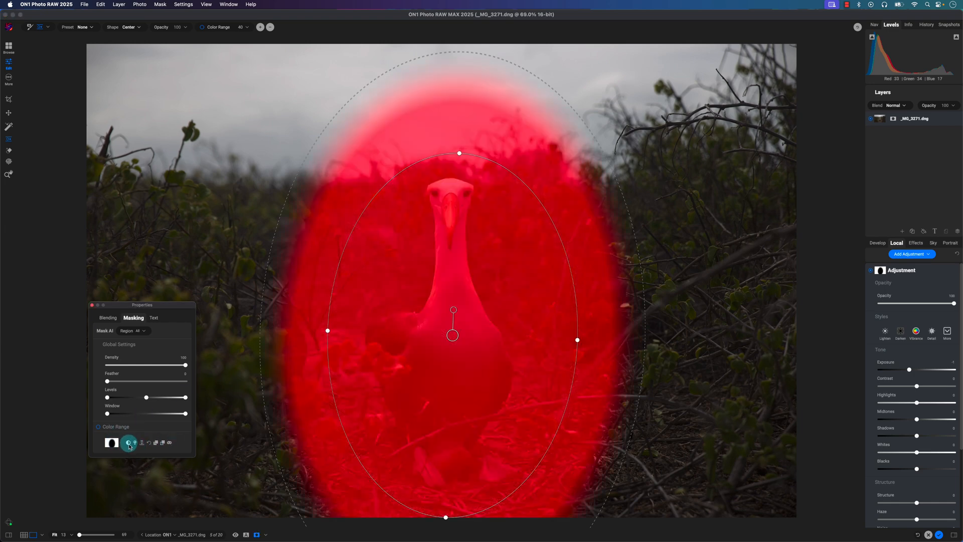
click(129, 443)
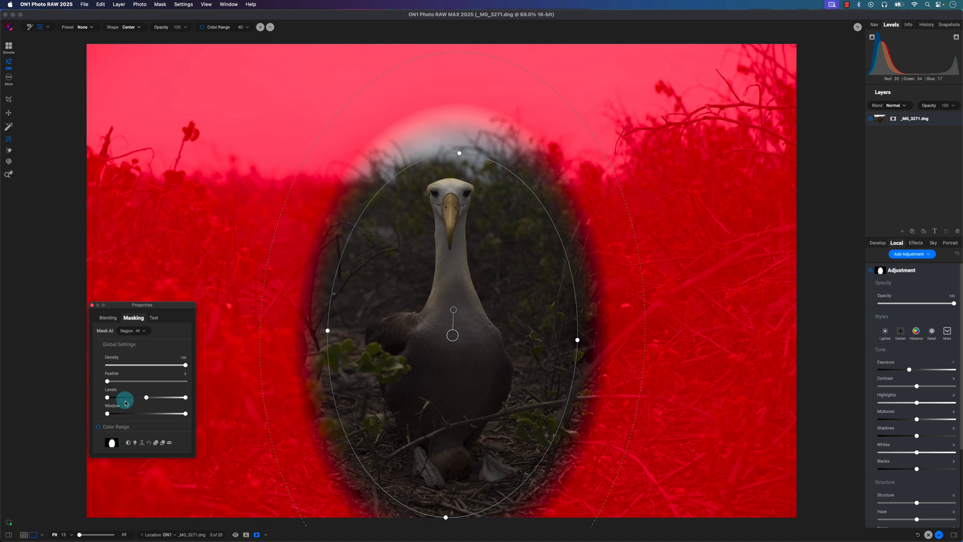
click(170, 443)
- Set the bird adjustment's exposure to about 0.79, contrast to 18, structure to 10, saturation to 13 and vibrance to 27
drag(911, 372, 925, 373)
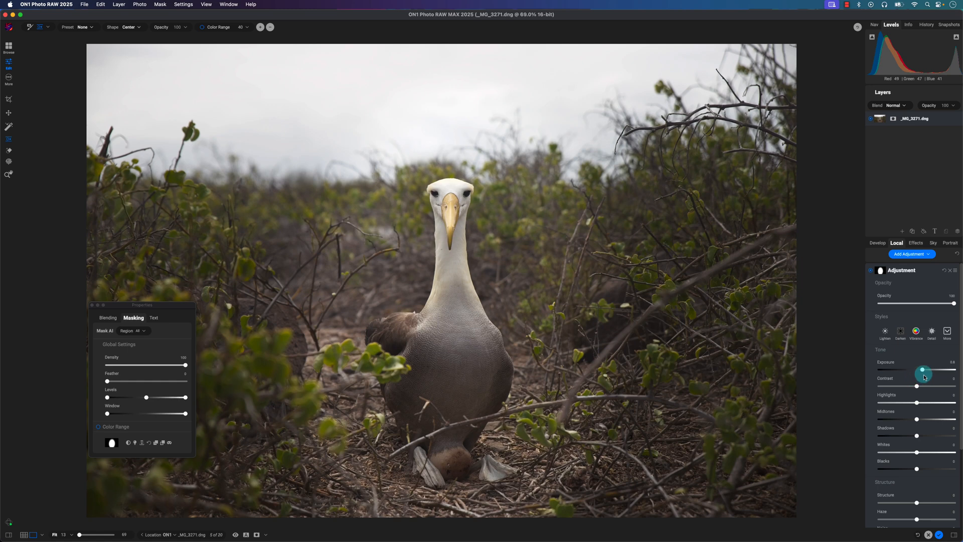
drag(923, 373, 924, 373)
scroll(938, 411, down, 3)
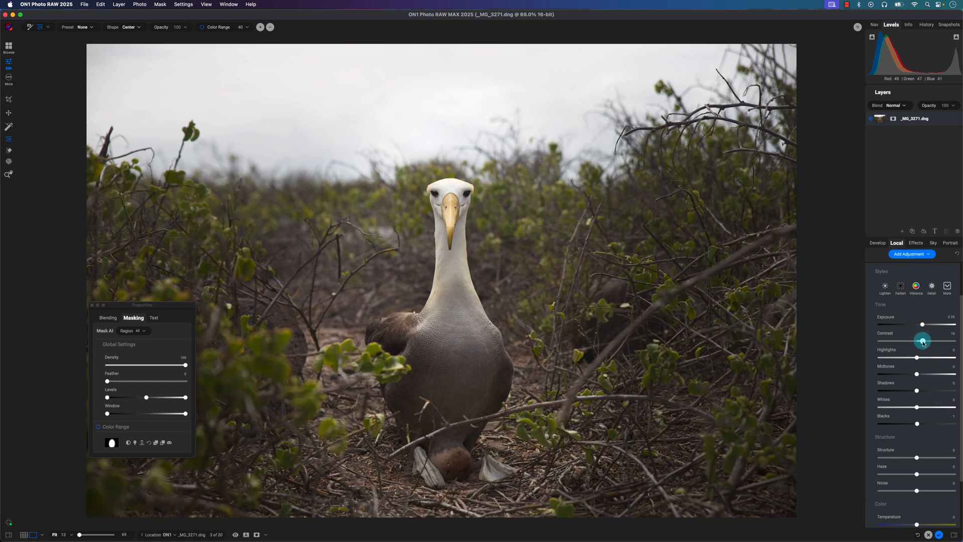
scroll(933, 401, down, 4)
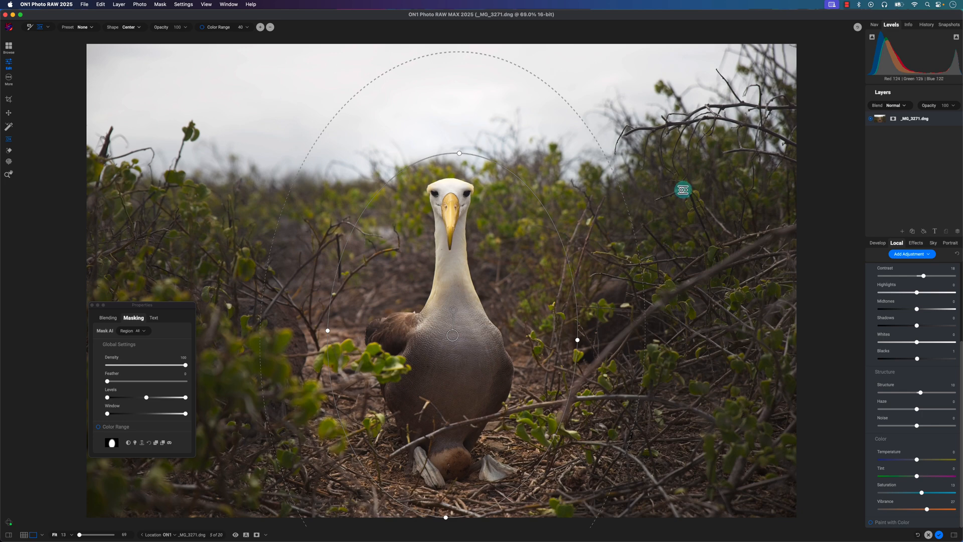
- Add another local adjustment and place an adjustable mask with the Gradient shape across the sky
click(932, 255)
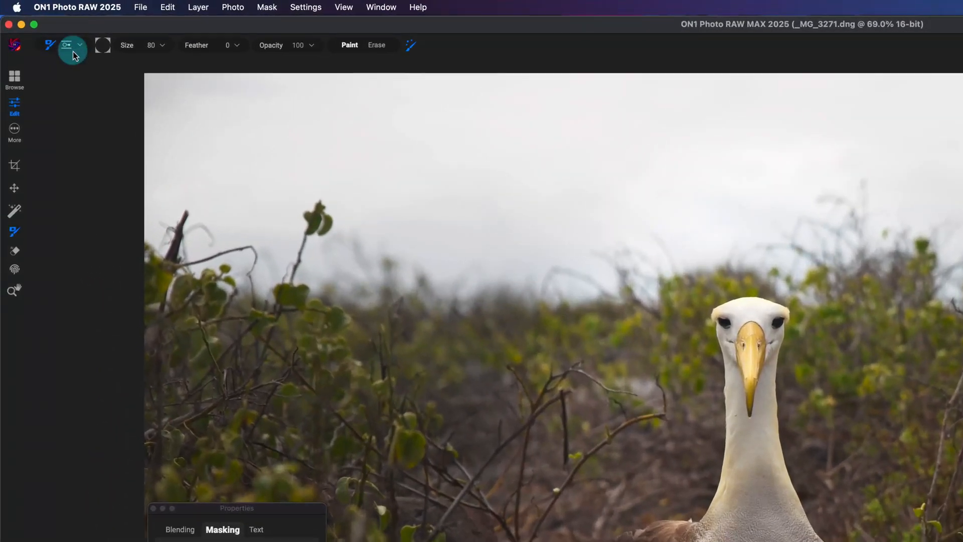
click(42, 29)
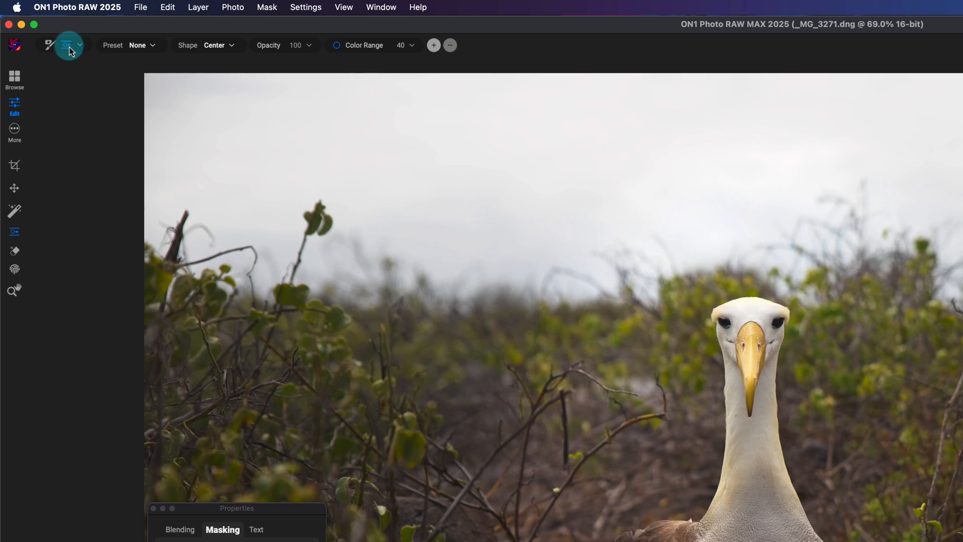
click(226, 46)
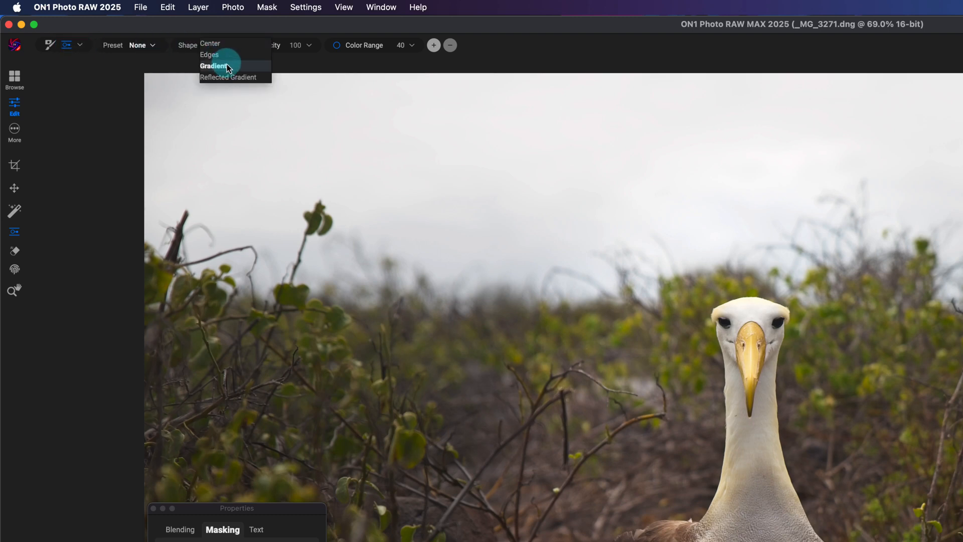
click(228, 66)
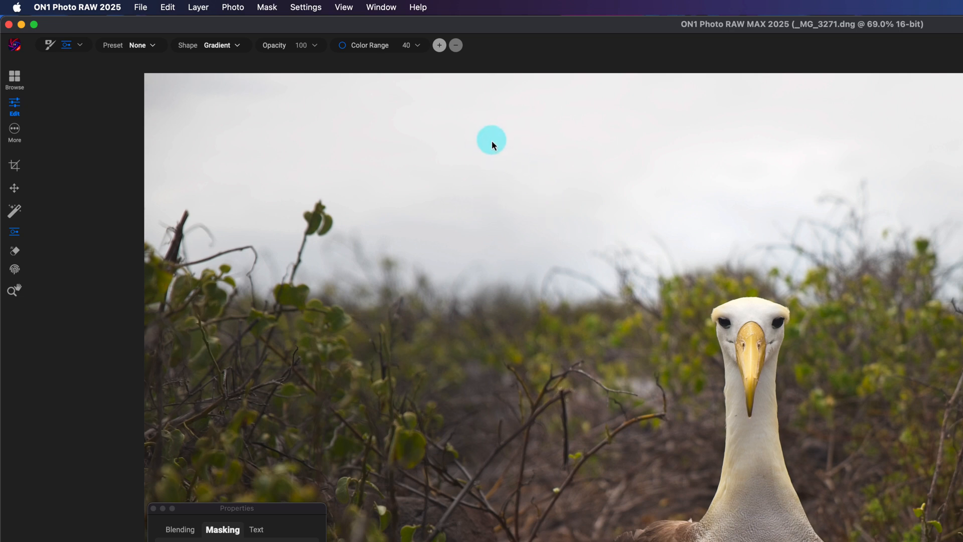
click(336, 168)
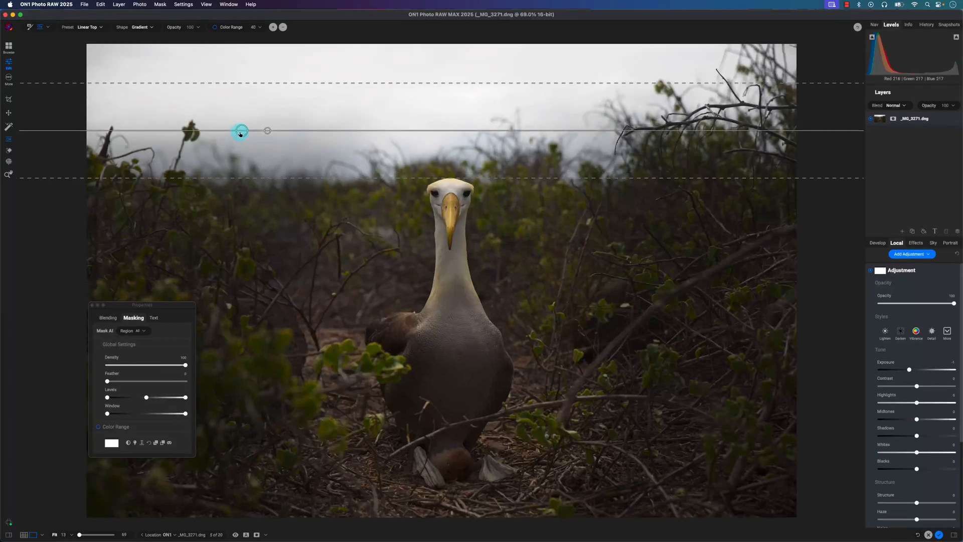
- Lower the gradient mask to the horizon and tilt it along the skyline so the adjustment covers only the sky
drag(240, 132, 272, 175)
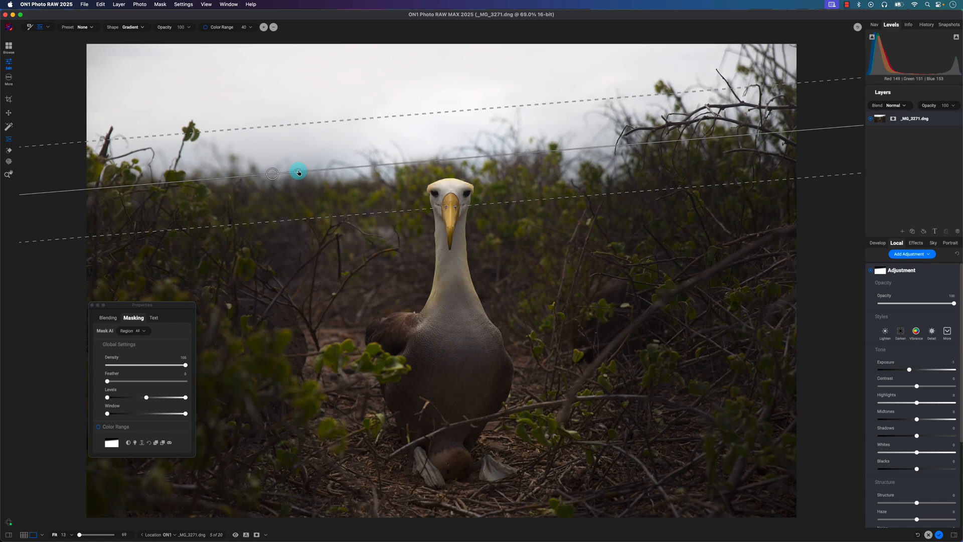
drag(299, 172, 250, 178)
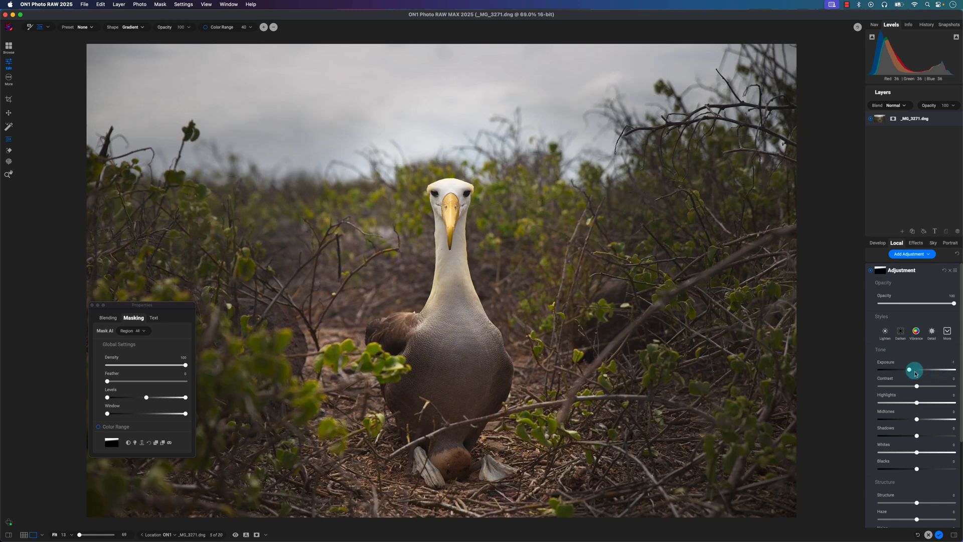
- Reset the sky adjustment's exposure to 0, set its temperature to 10, and fine-tune the gradient's position at the horizon
double_click(910, 370)
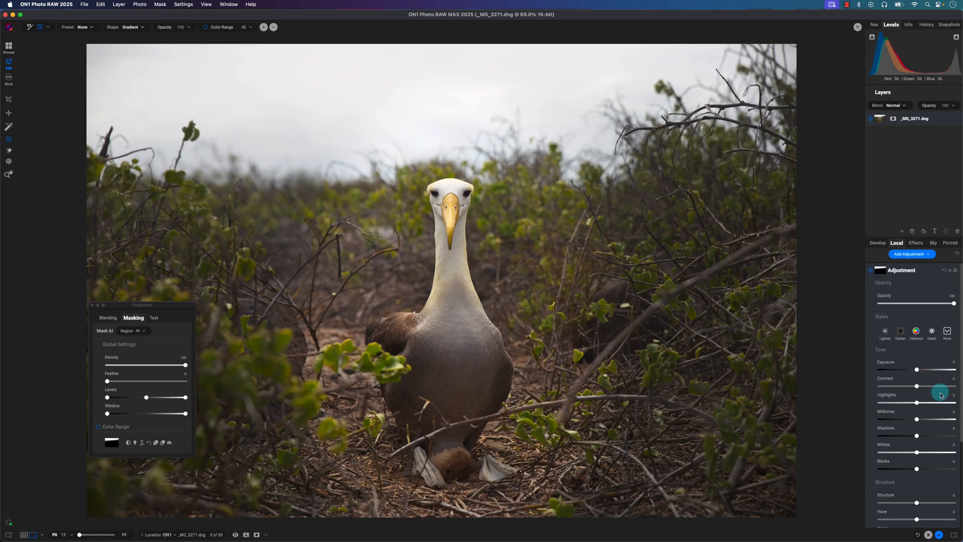
scroll(937, 391, down, 5)
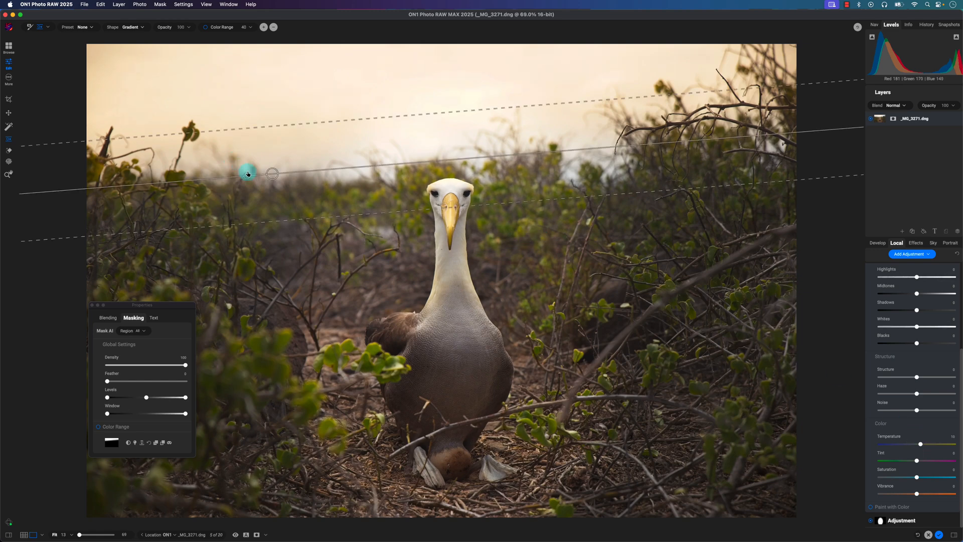
mouse_move(273, 175)
mouse_down()
mouse_move(282, 228)
mouse_move(277, 184)
mouse_up()
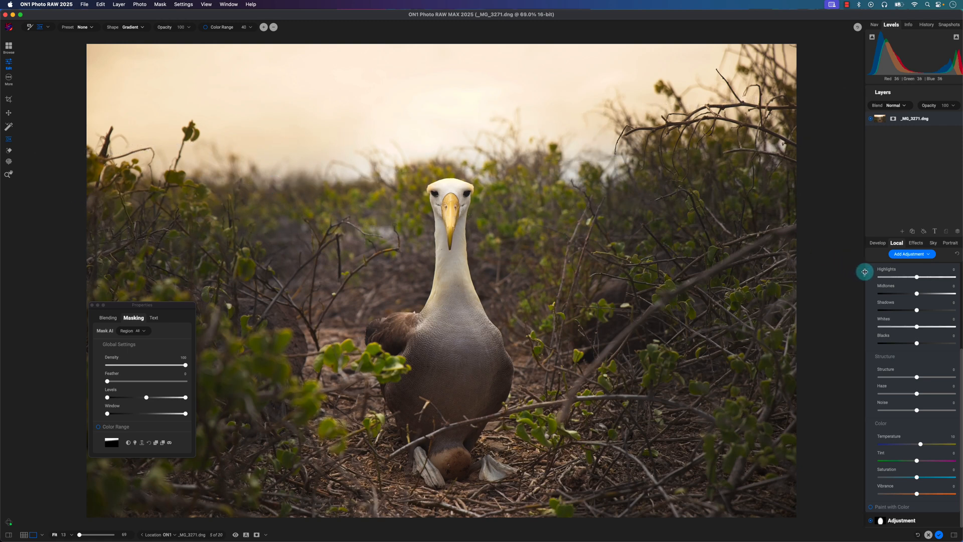
click(8, 174)
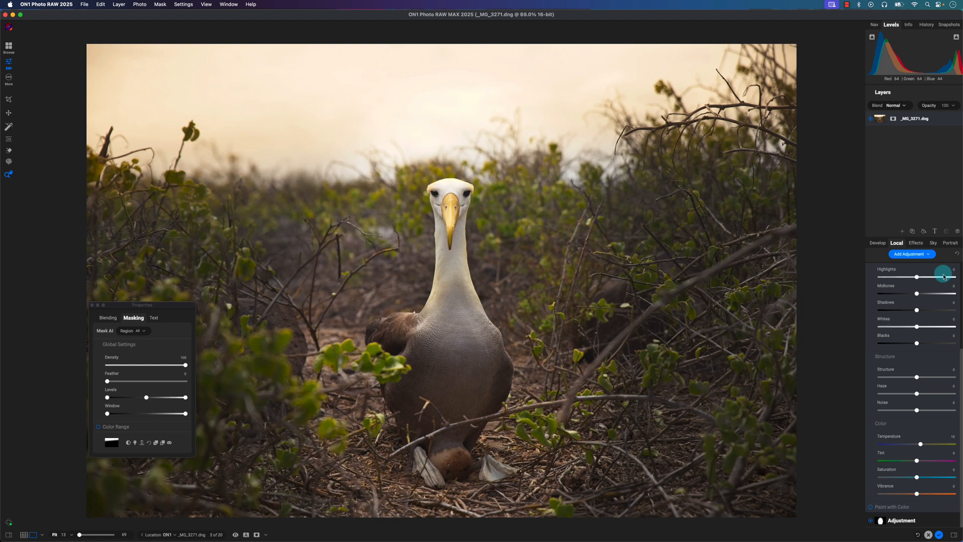
click(92, 304)
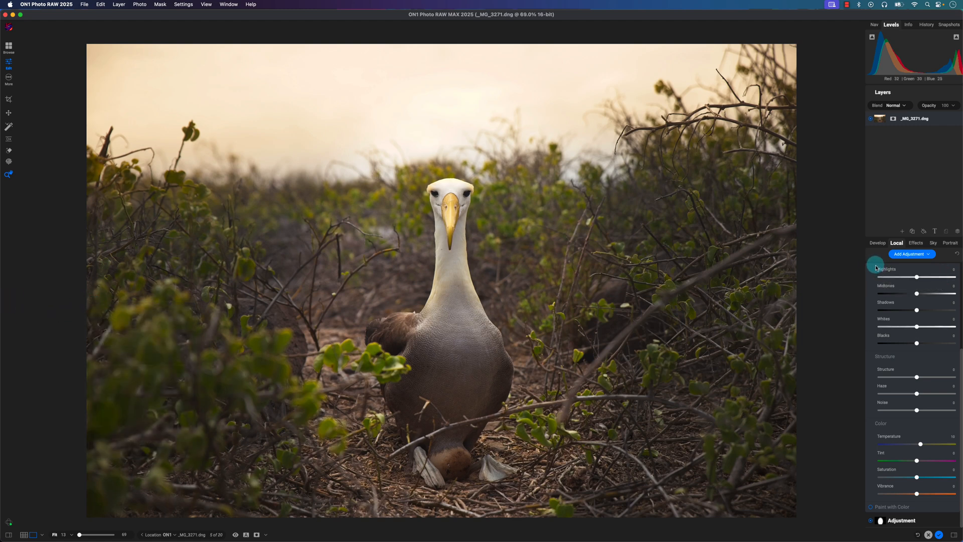
- Add a Vignette filter to the bird photo with brightness about -34, and compare the result with the unedited photo
click(916, 243)
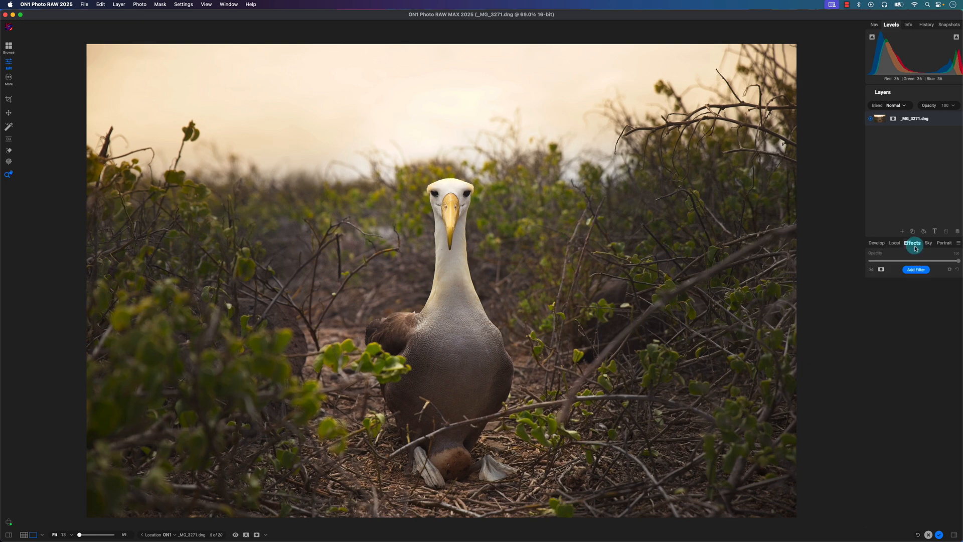
click(917, 270)
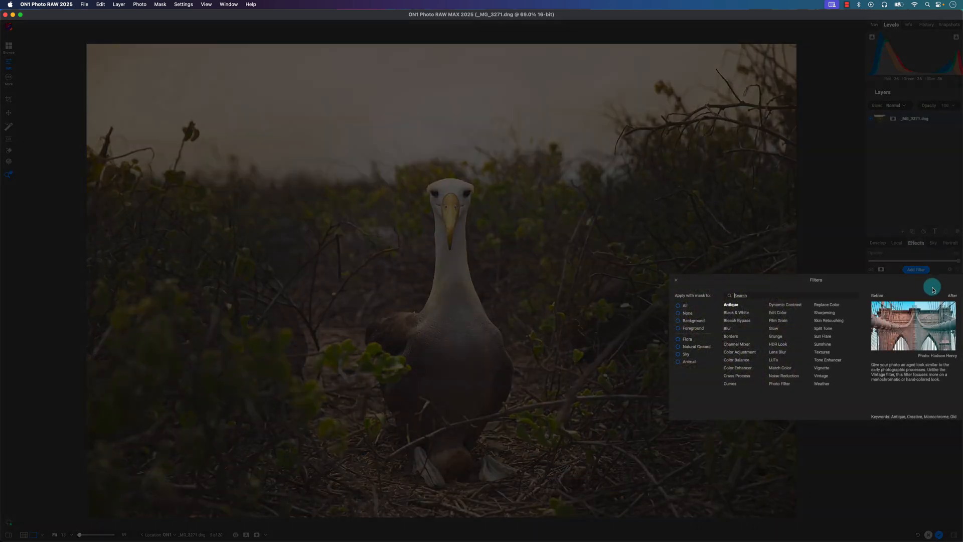
click(821, 370)
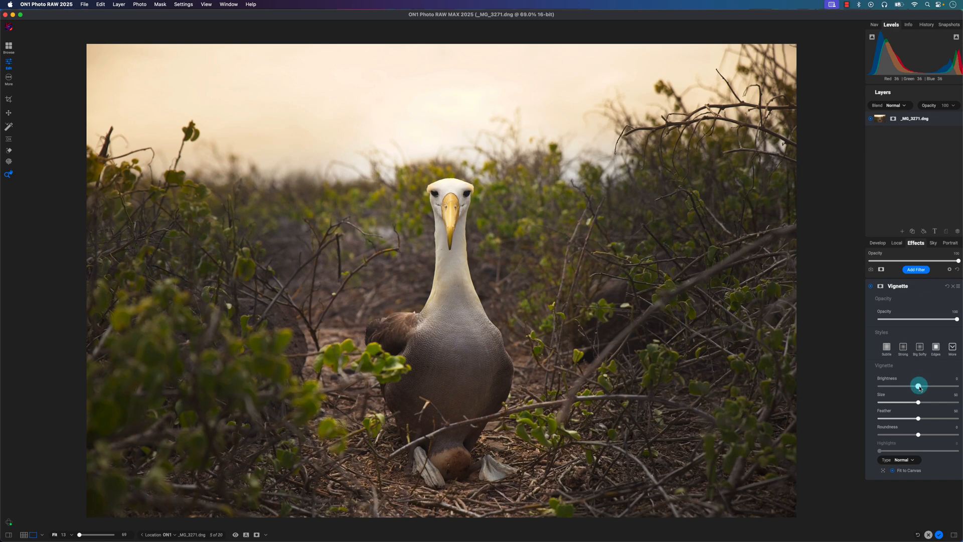
drag(917, 387, 907, 387)
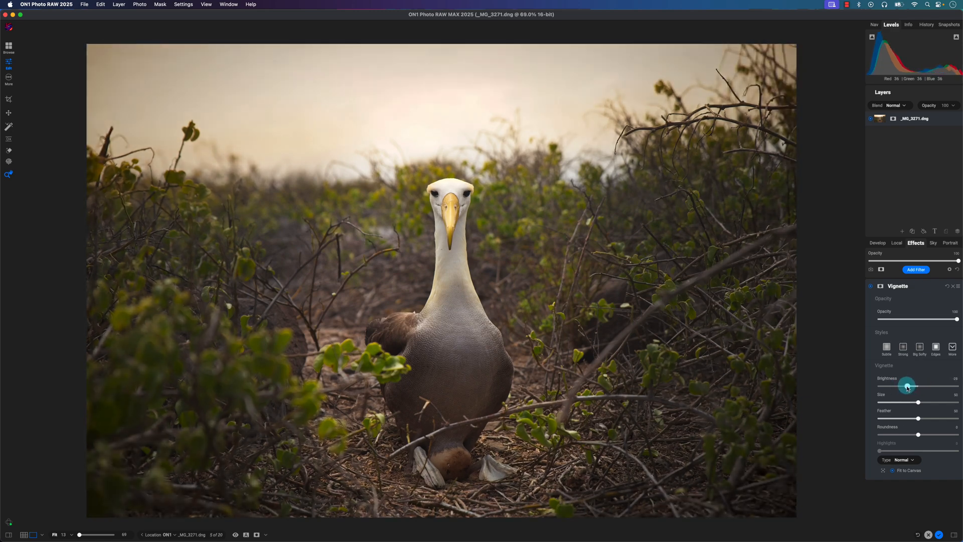
click(235, 534)
click(235, 535)
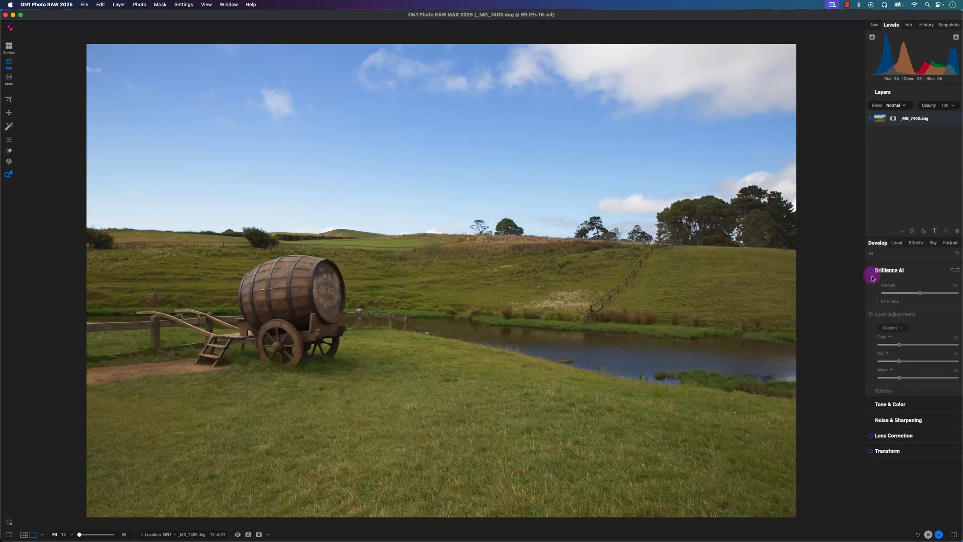
- Enable Brilliance AI on the barrel cart photo with an amount of about 55, and add a Blur filter
click(871, 272)
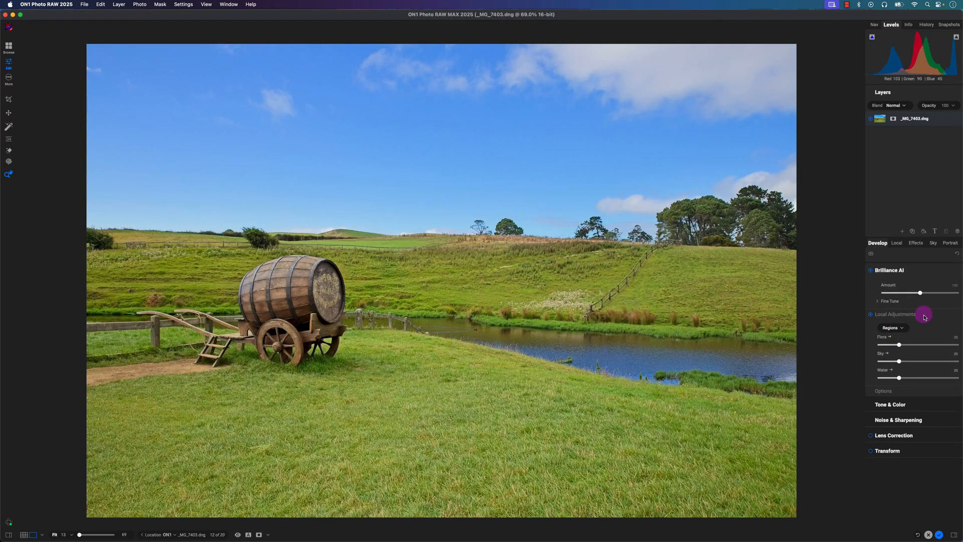
drag(919, 292, 899, 296)
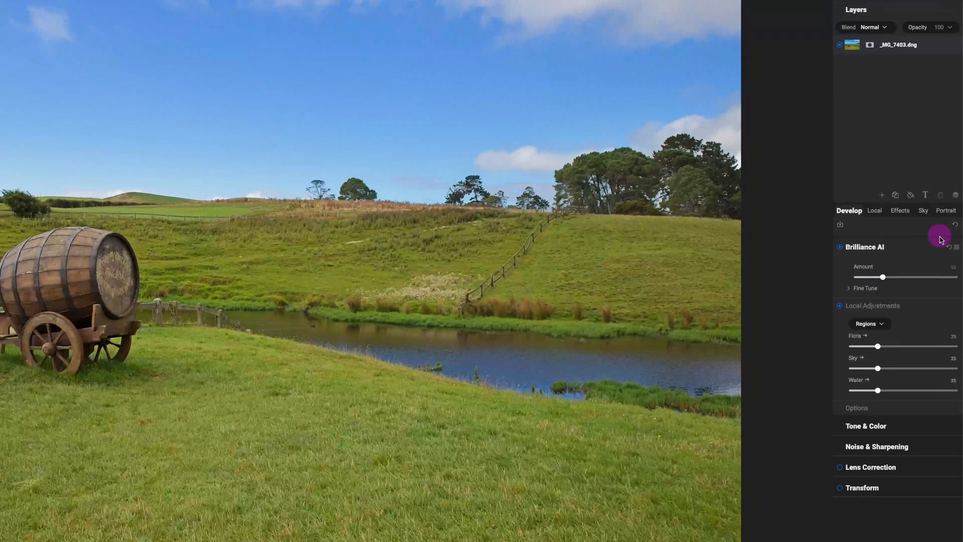
click(897, 216)
click(902, 247)
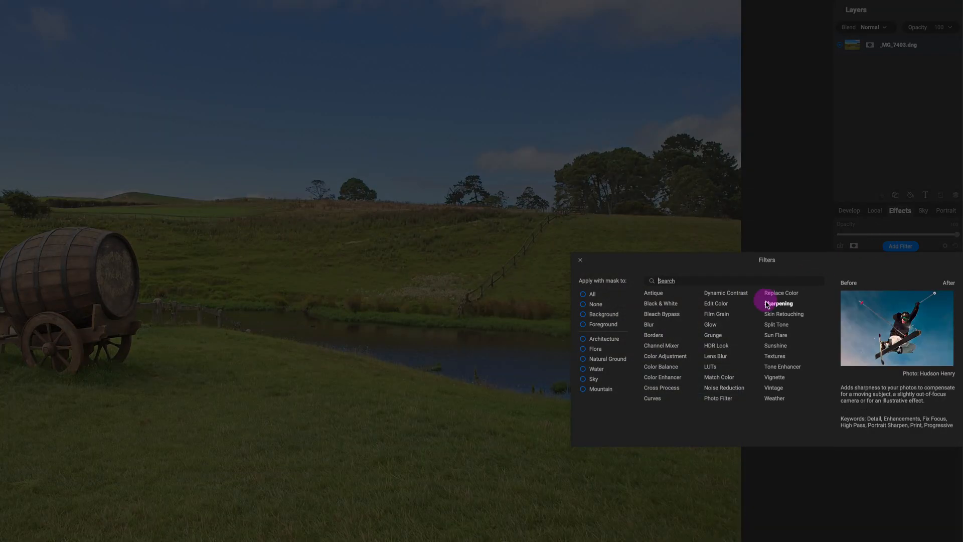
click(651, 324)
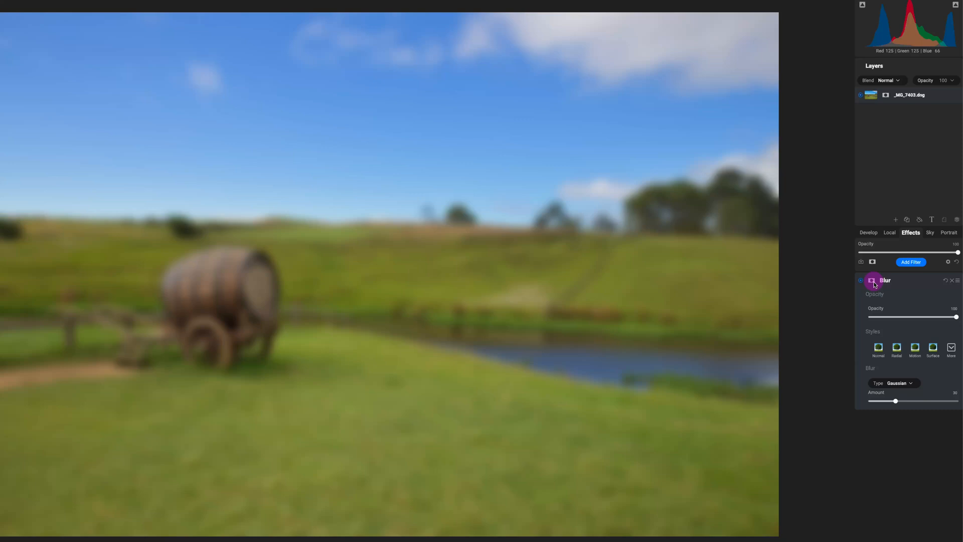
- Apply a depth mask to the Blur filter and invert it so the blur affects the background instead of the foreground
click(872, 281)
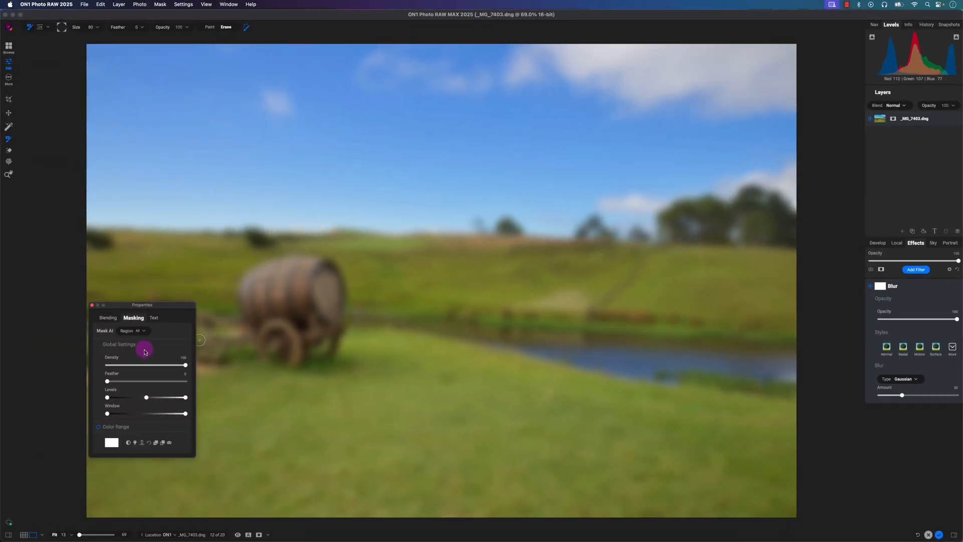
drag(165, 308, 185, 303)
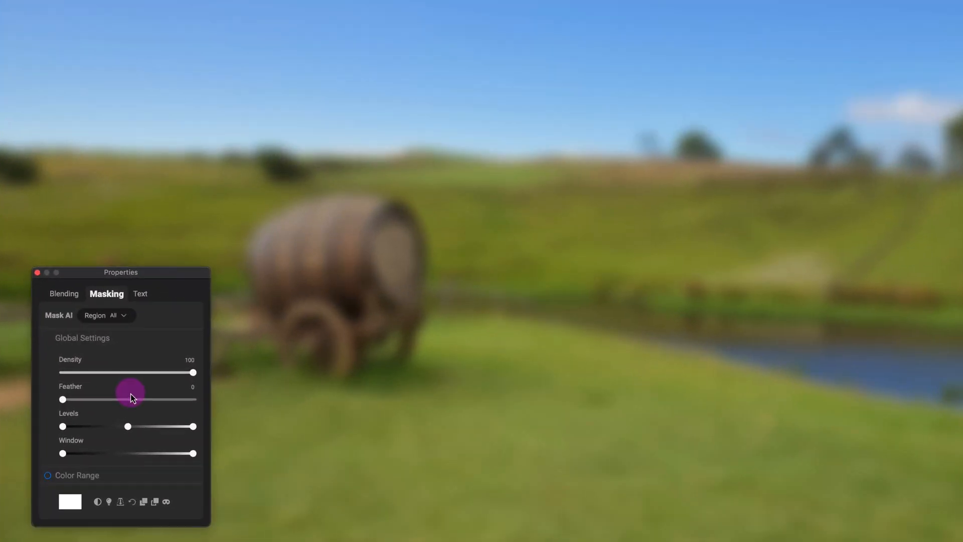
click(121, 502)
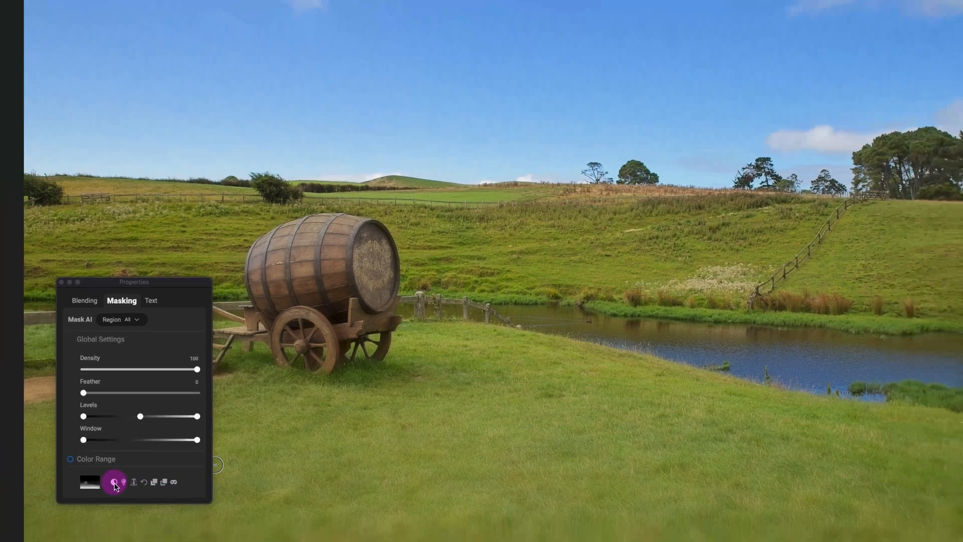
click(115, 483)
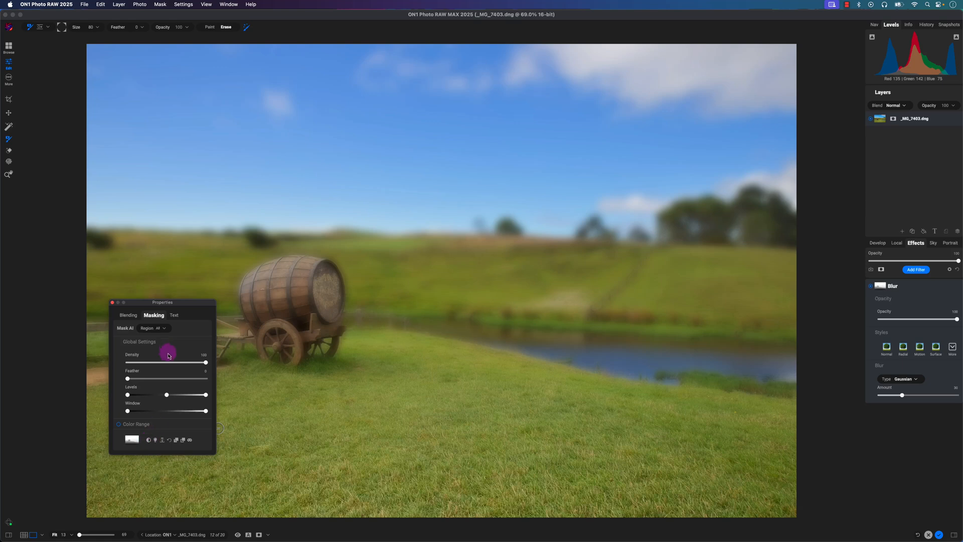
mouse_move(179, 304)
mouse_down()
mouse_move(198, 327)
mouse_move(189, 339)
mouse_move(158, 286)
mouse_move(153, 302)
mouse_move(190, 310)
mouse_up()
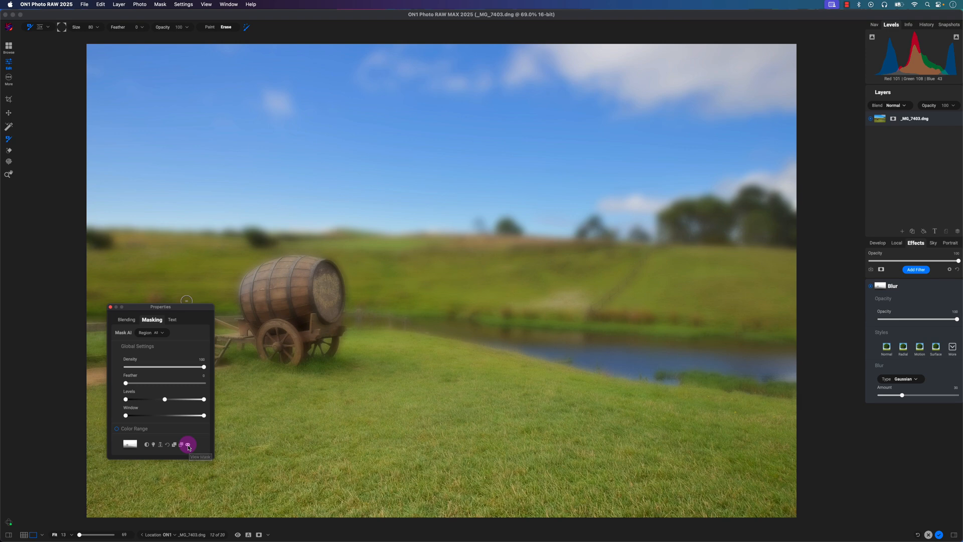
- Show the Blur filter's mask as a red overlay and switch the mask view to grayscale
click(189, 445)
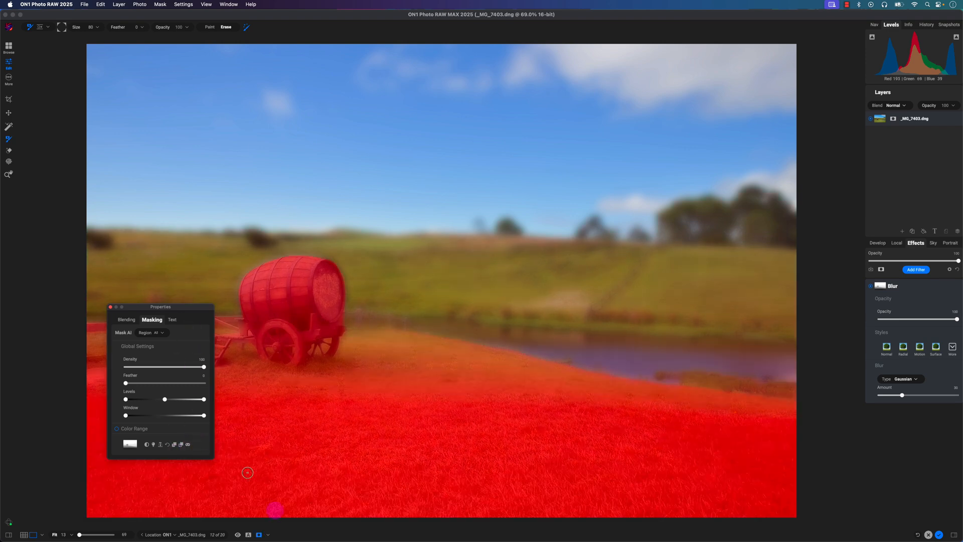
click(263, 535)
click(248, 526)
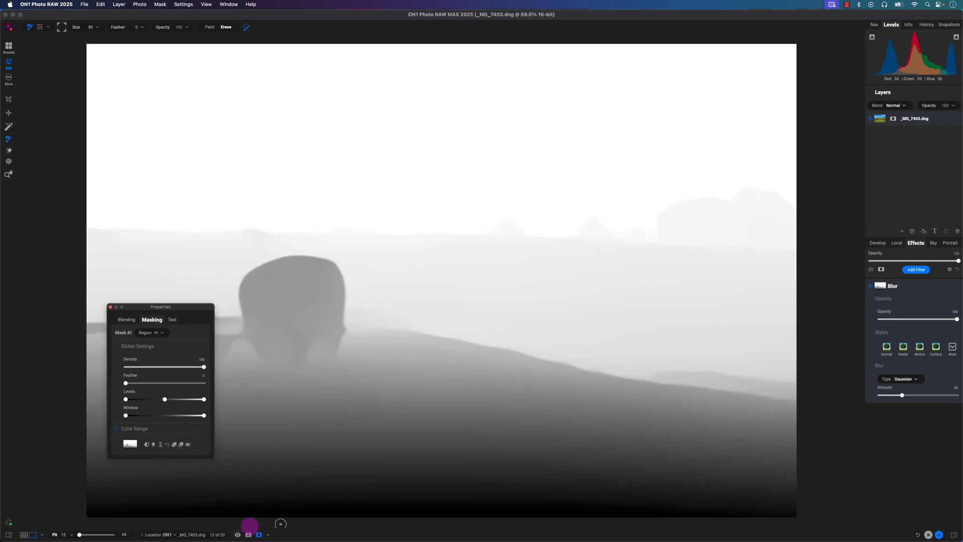
- Adjust the depth mask's levels until the barrel and foreground are black, the hills grey and the sky white, and hide the mask view
drag(191, 309, 585, 124)
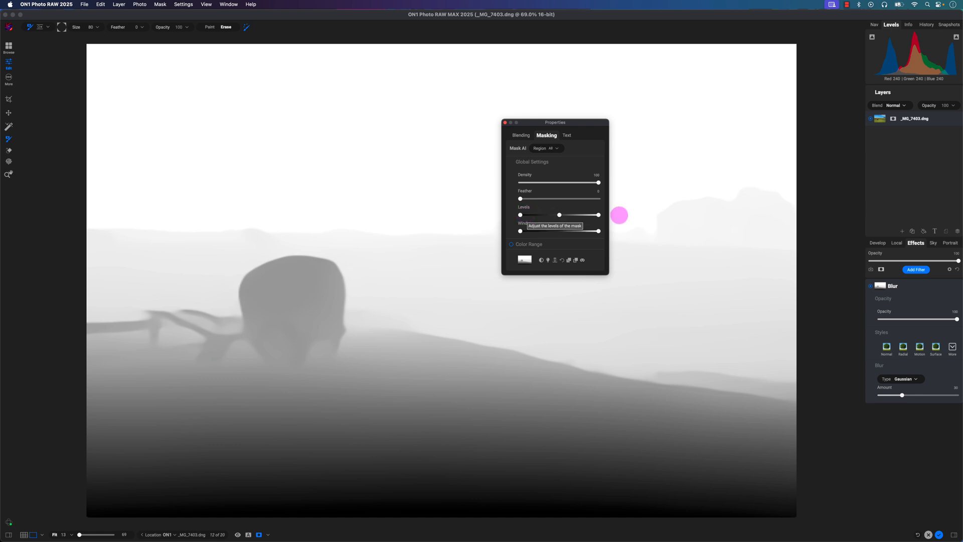
mouse_move(521, 218)
mouse_down()
mouse_move(563, 219)
mouse_move(522, 217)
mouse_up()
click(599, 216)
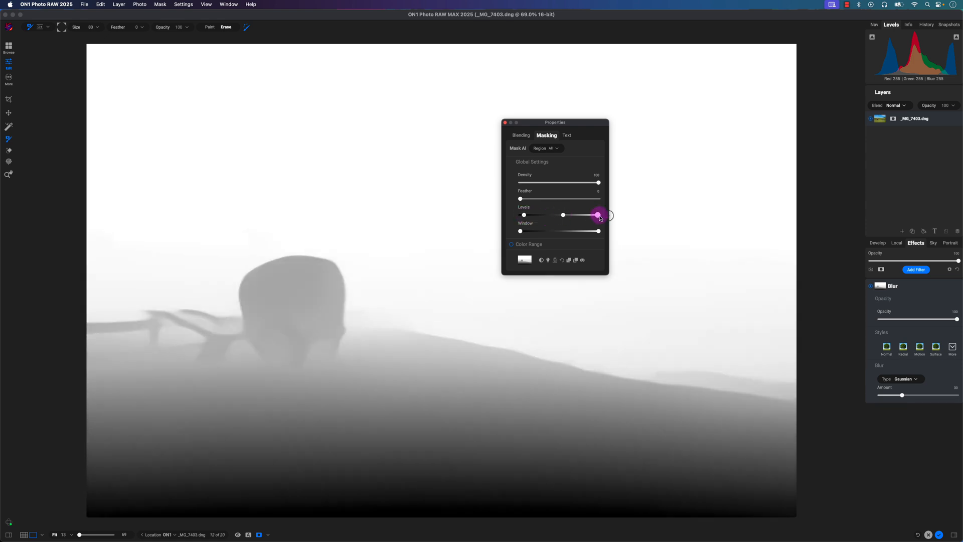
drag(600, 217, 535, 219)
click(563, 216)
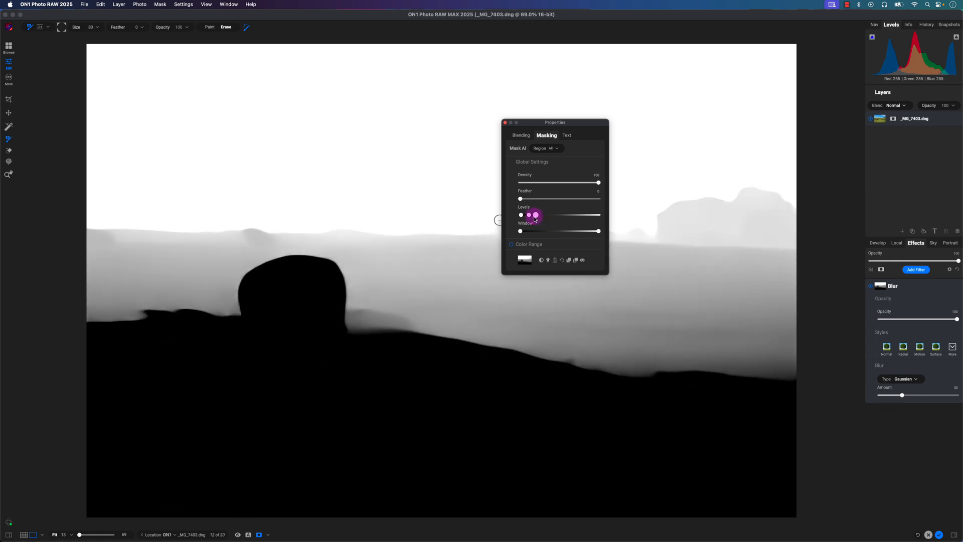
click(520, 218)
drag(529, 218, 525, 218)
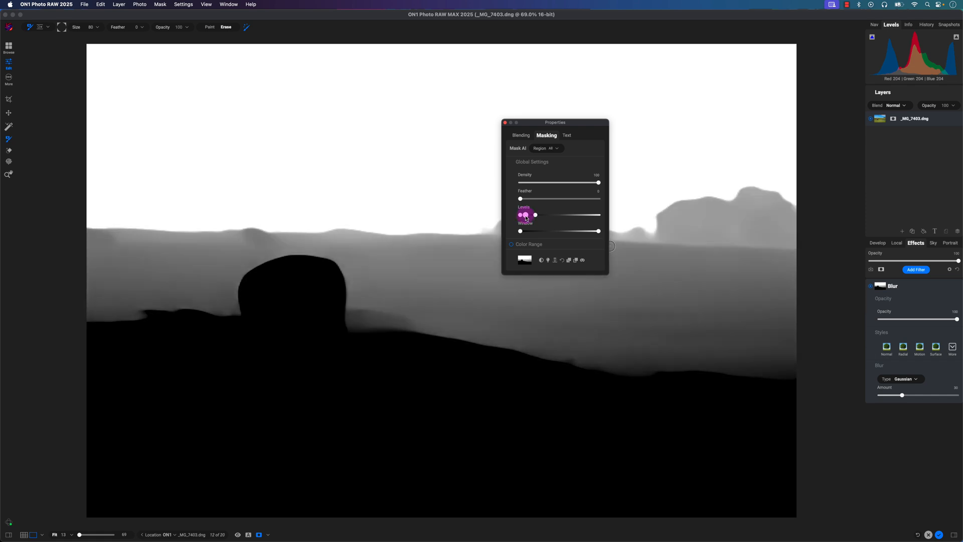
click(582, 260)
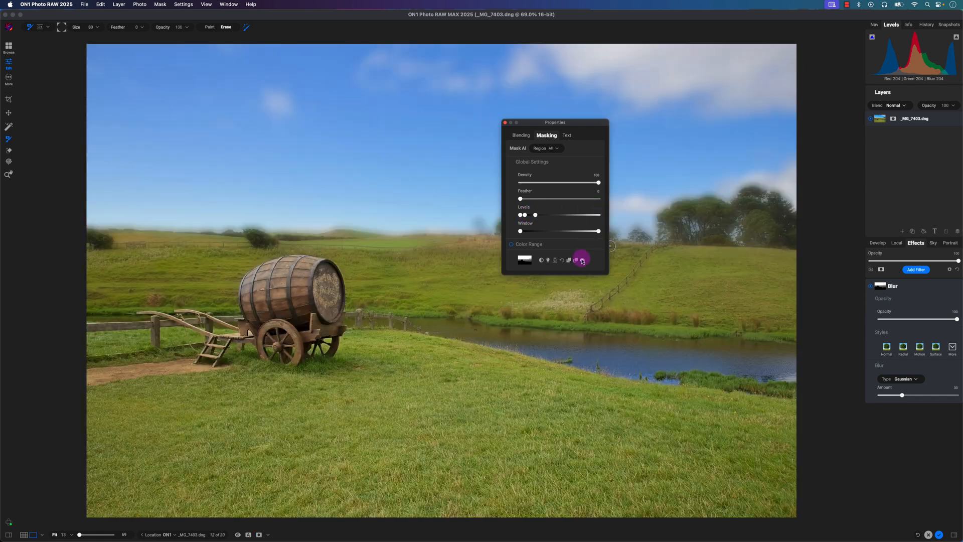
drag(574, 124, 367, 351)
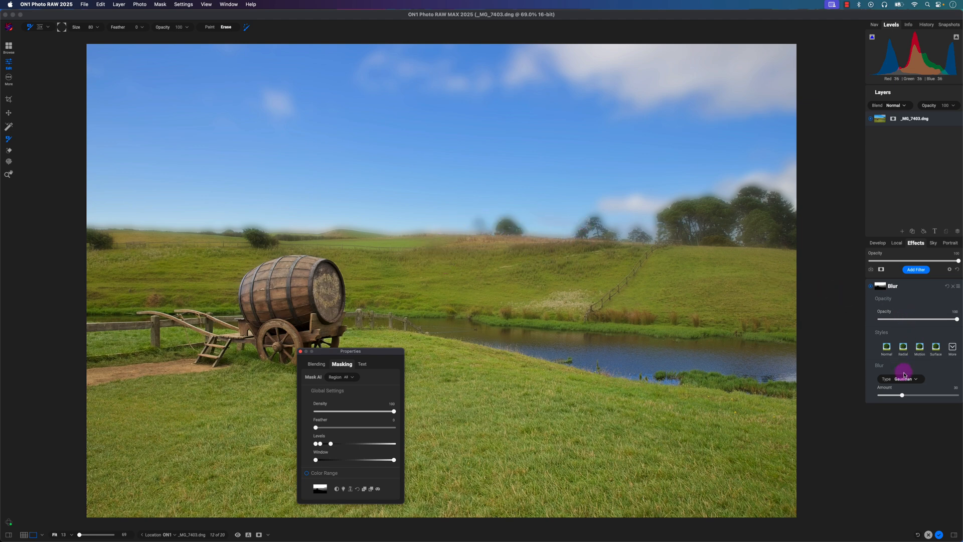
- Try a lower Gaussian blur amount and the Normal, Radial and Motion blur styles on the background
mouse_move(903, 397)
mouse_down()
mouse_move(863, 396)
mouse_move(884, 397)
mouse_up()
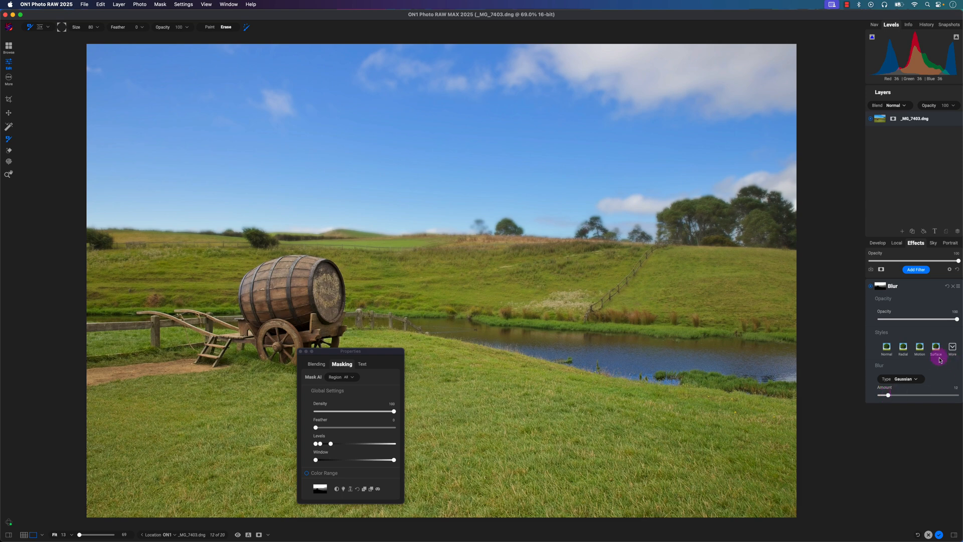
click(887, 351)
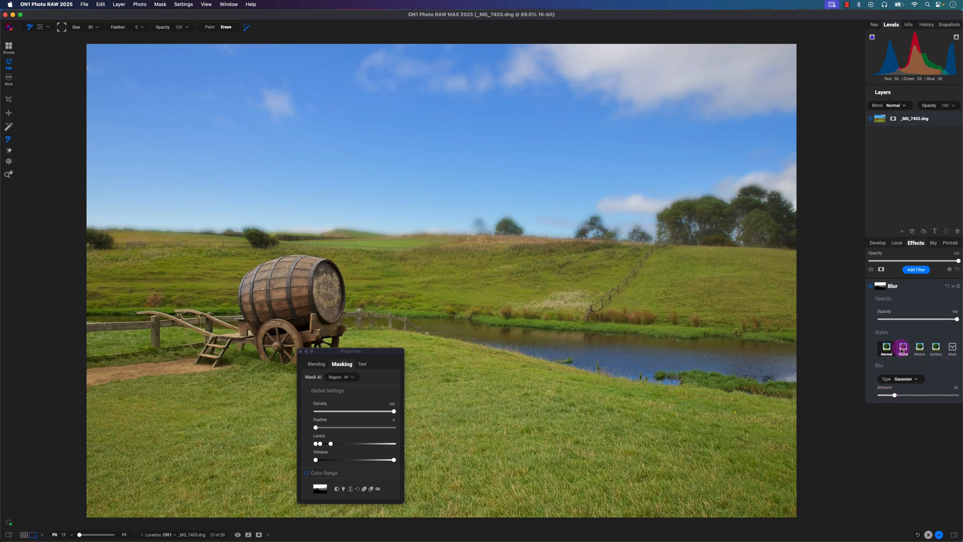
click(901, 349)
click(921, 350)
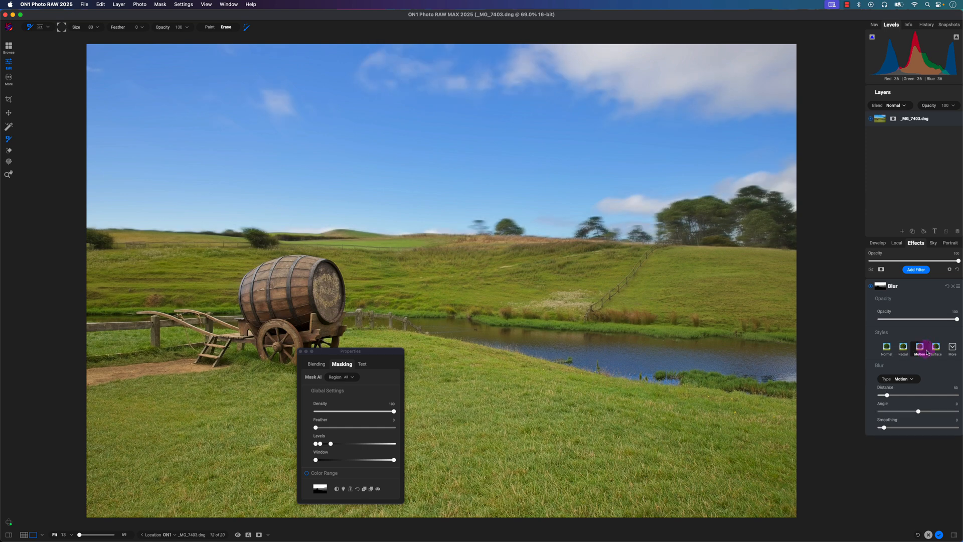
- Apply the Normal blur style with its amount reduced below 10, close the mask properties, and compare with the unedited photo
click(885, 348)
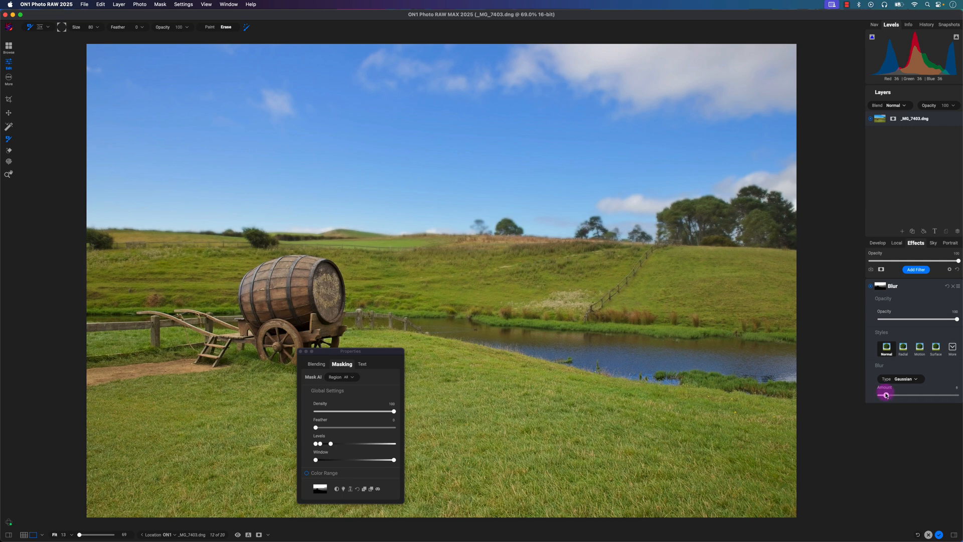
drag(886, 395, 884, 395)
drag(333, 351, 324, 307)
click(290, 309)
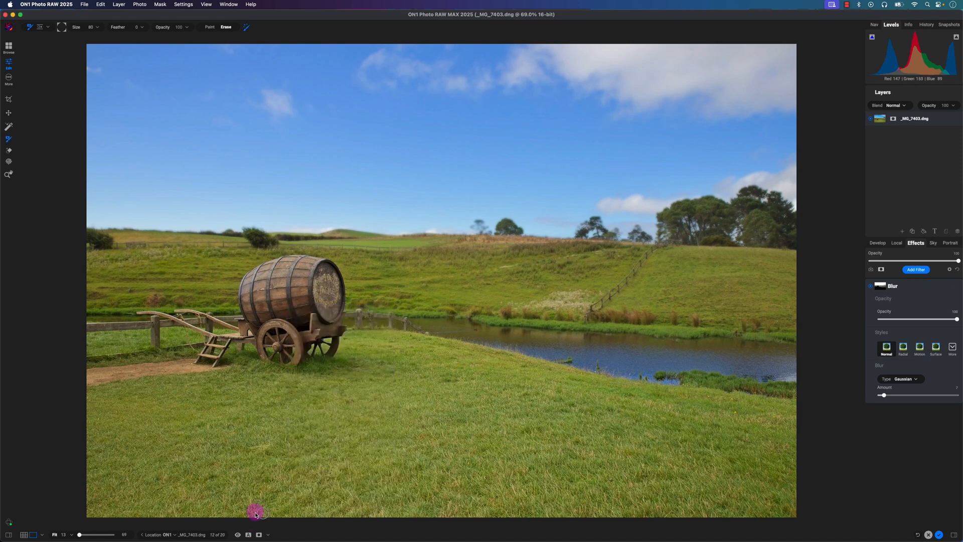
click(238, 535)
click(237, 534)
click(238, 535)
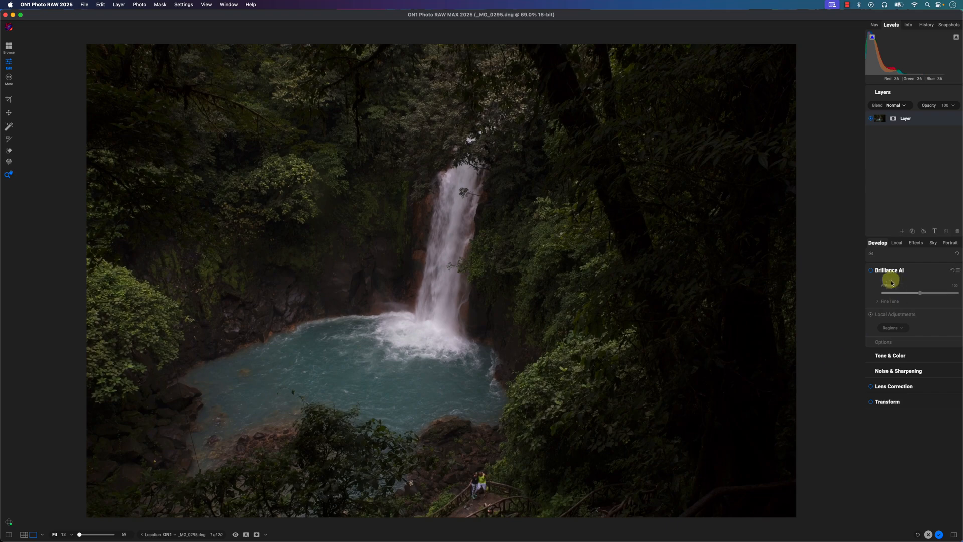
- Enable Brilliance AI on the waterfall photo and add a new local adjustment
click(873, 272)
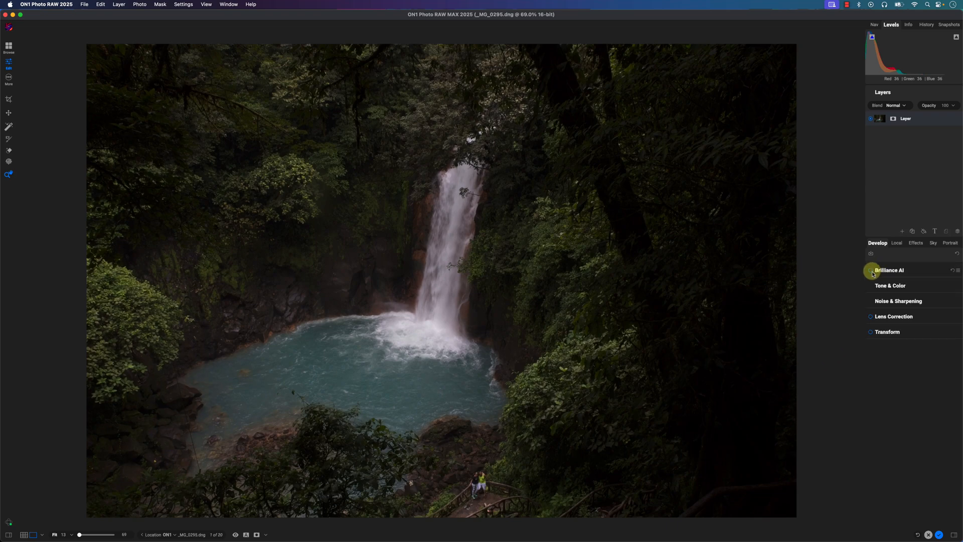
click(872, 273)
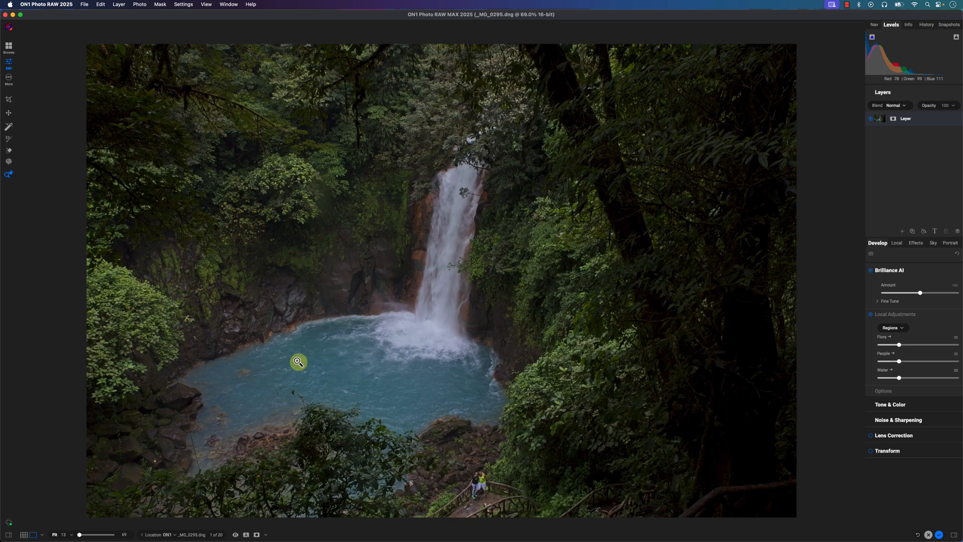
click(898, 247)
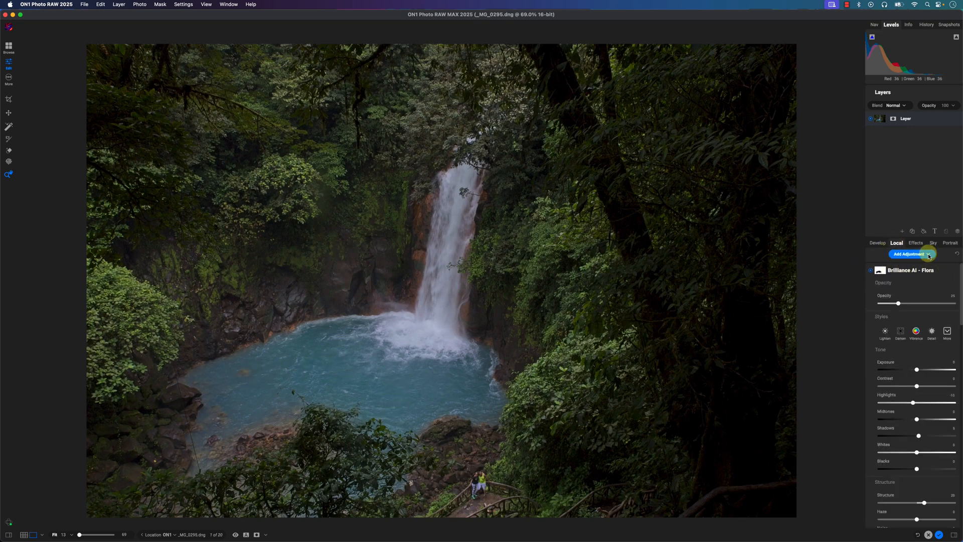
click(929, 254)
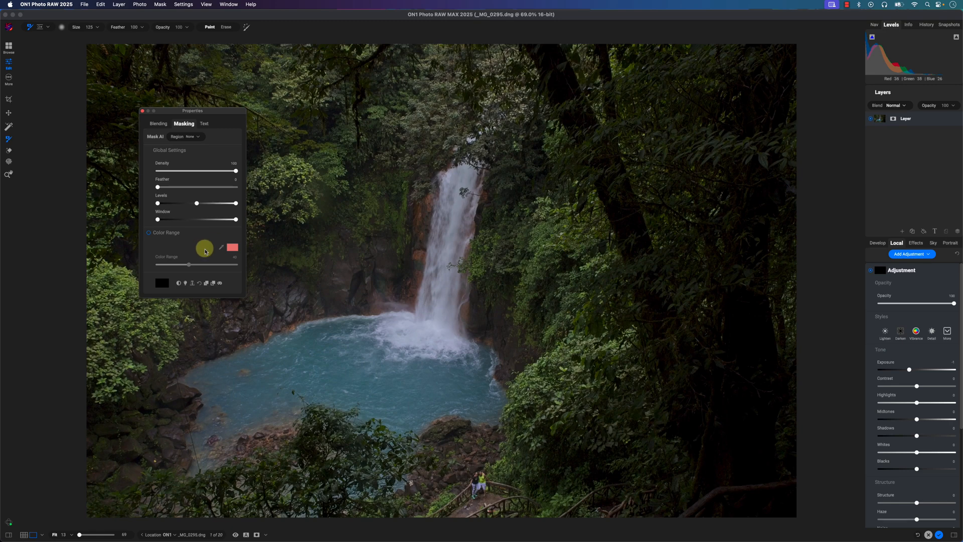
- Limit the adjustment's mask to a color range sampled from the pool's blue water, with the range reduced to about 12, viewing the mask in grayscale
click(151, 233)
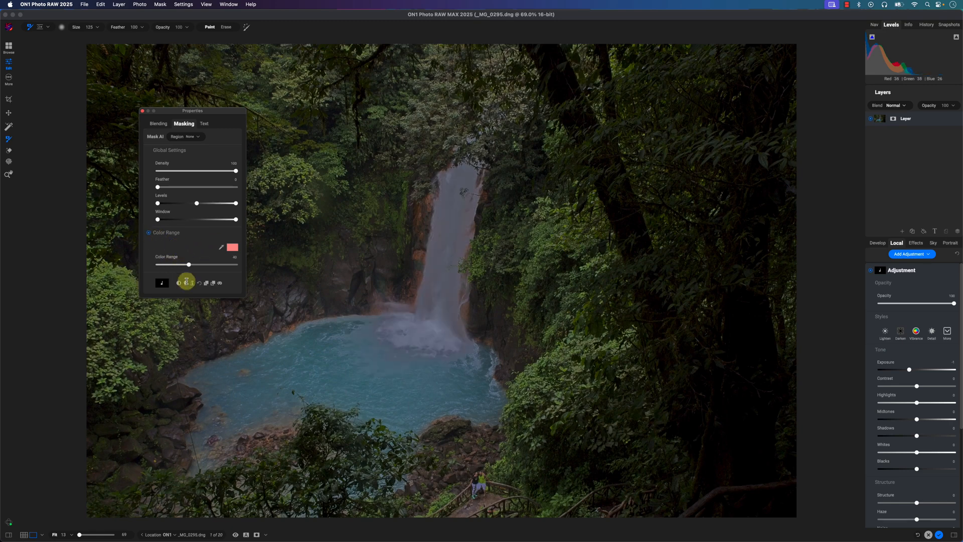
click(219, 283)
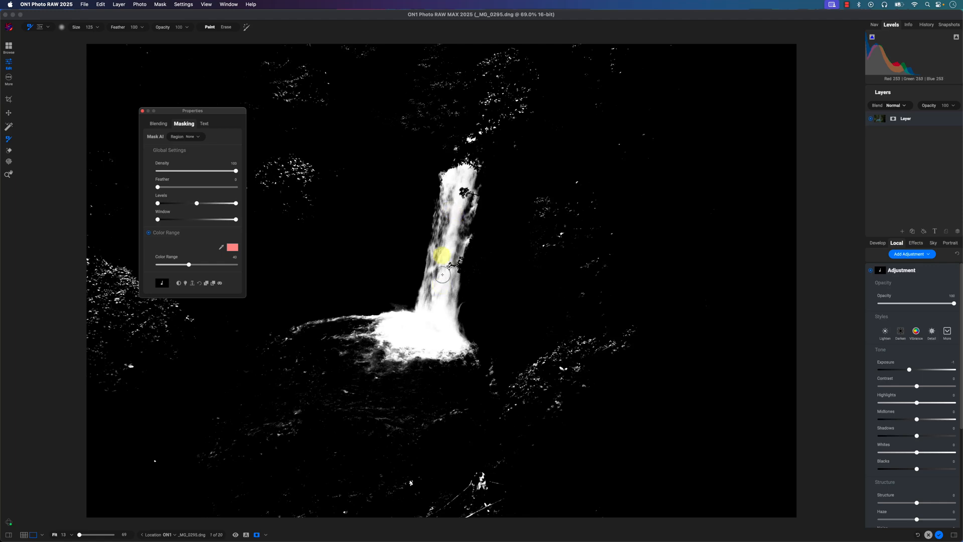
click(221, 248)
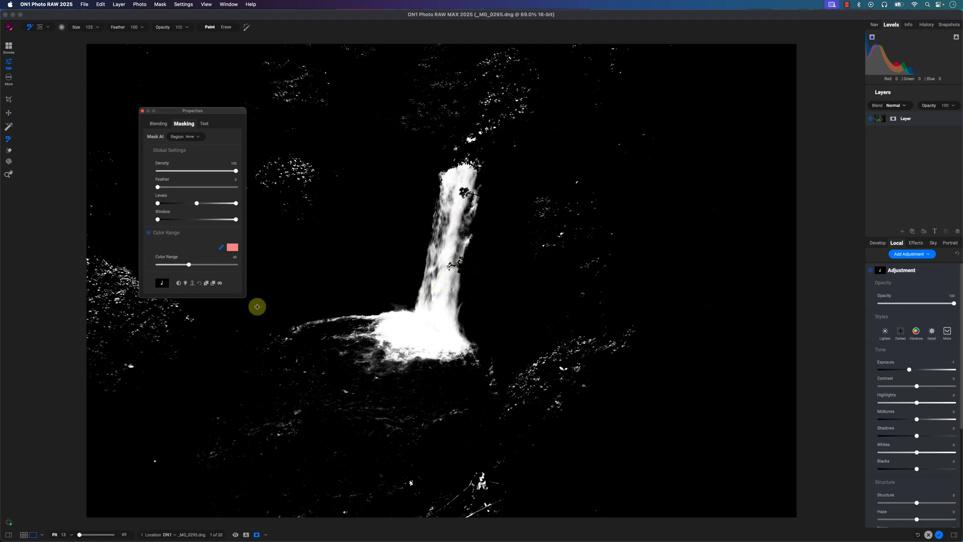
click(311, 353)
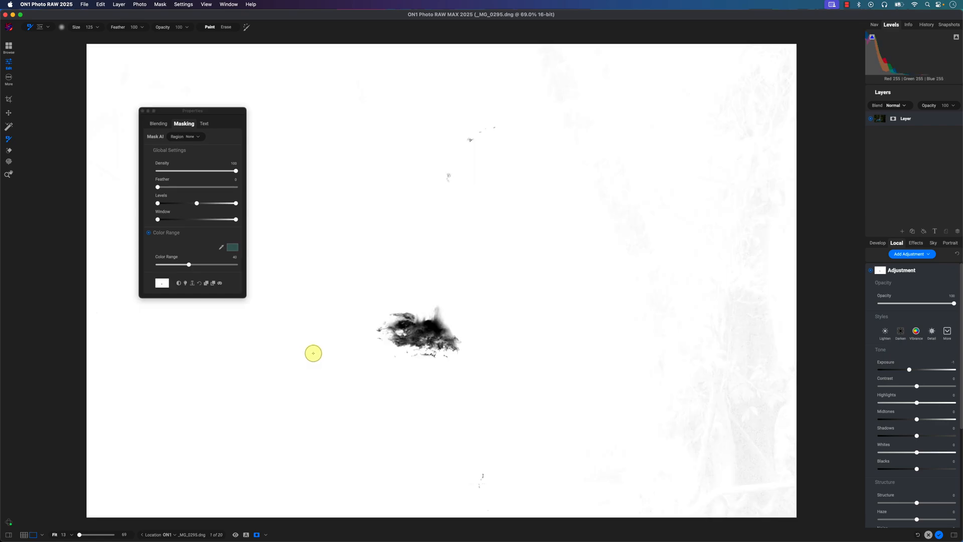
drag(189, 267, 169, 266)
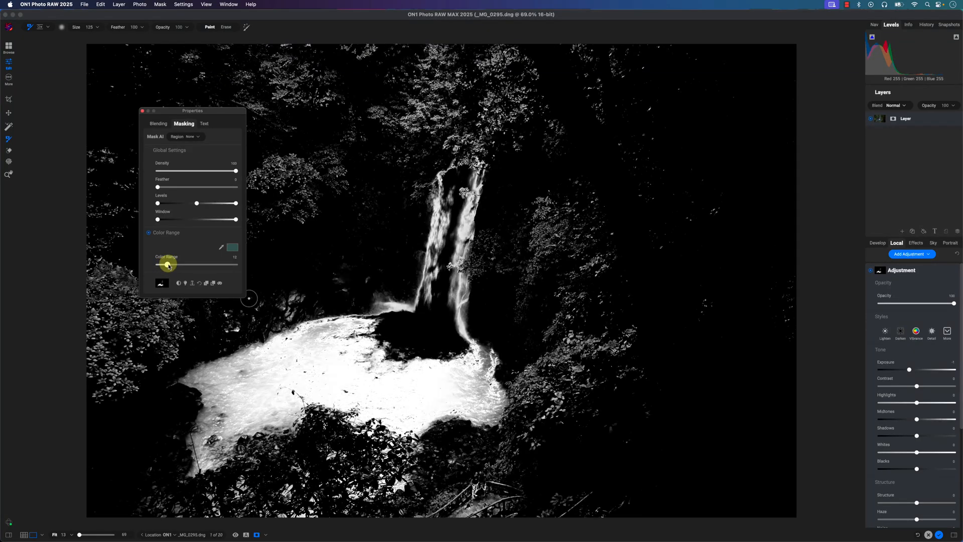
- Adjust the mask's black, midtone and white levels to turn the pool solid white and darken the surrounding foliage
drag(233, 110, 394, 143)
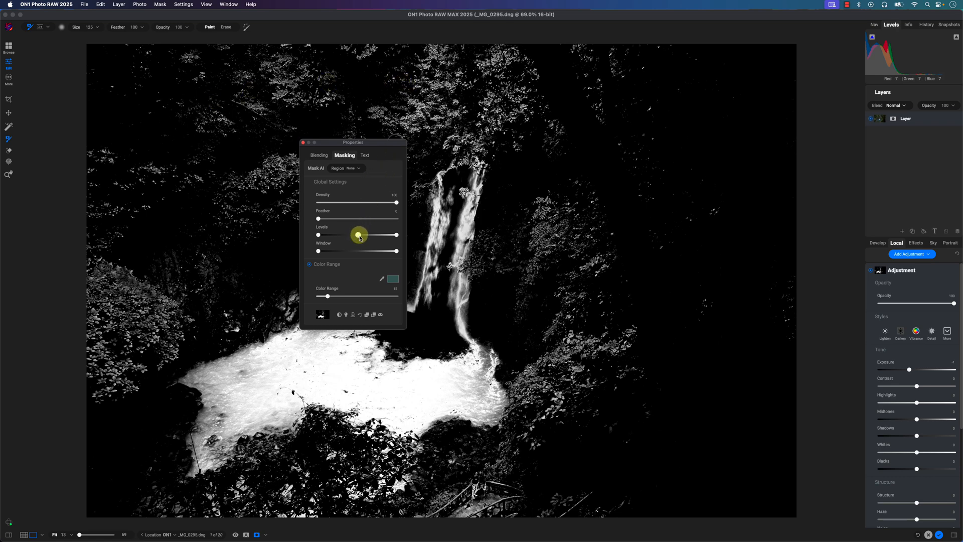
drag(359, 236, 380, 238)
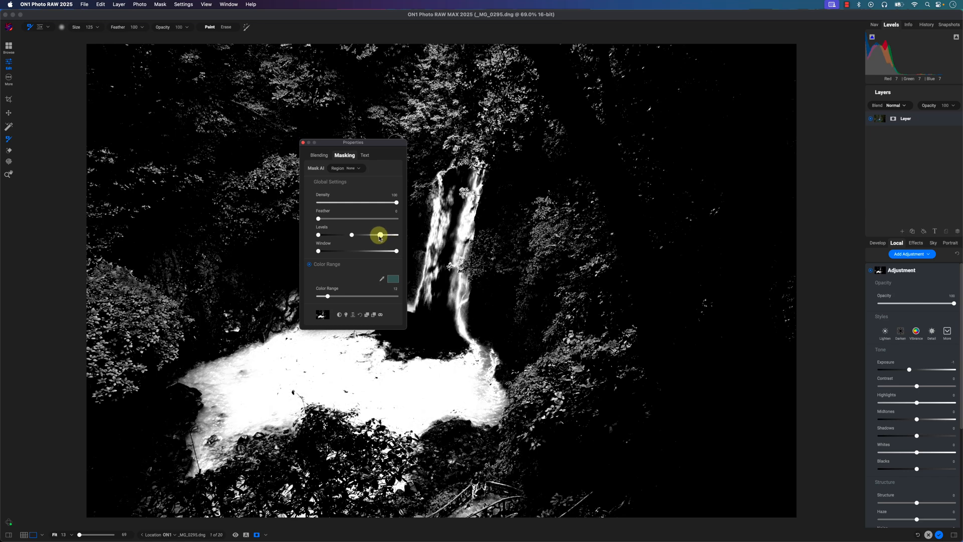
drag(318, 235, 354, 236)
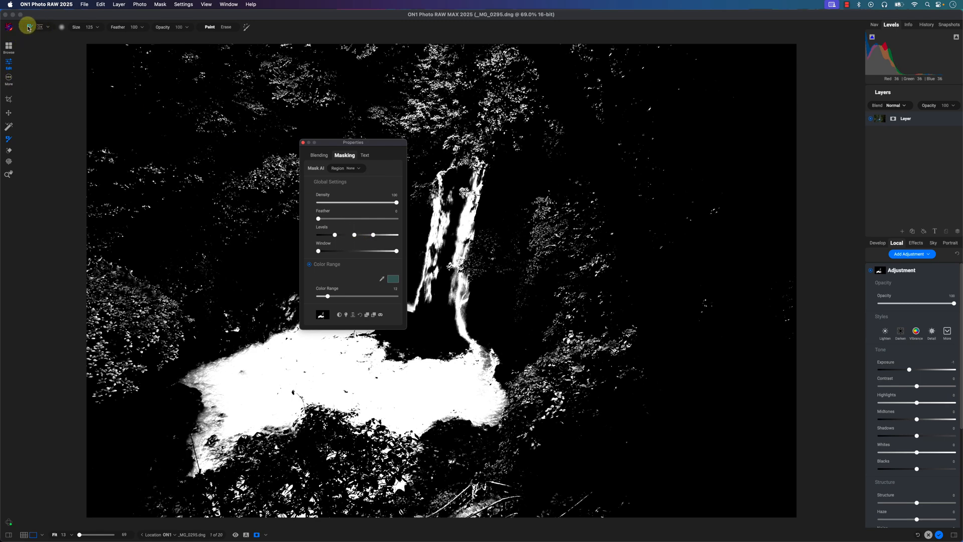
- Erase stray foliage from the color range mask with a brush enlarged to 1100, close the mask properties and hide the mask view
click(225, 27)
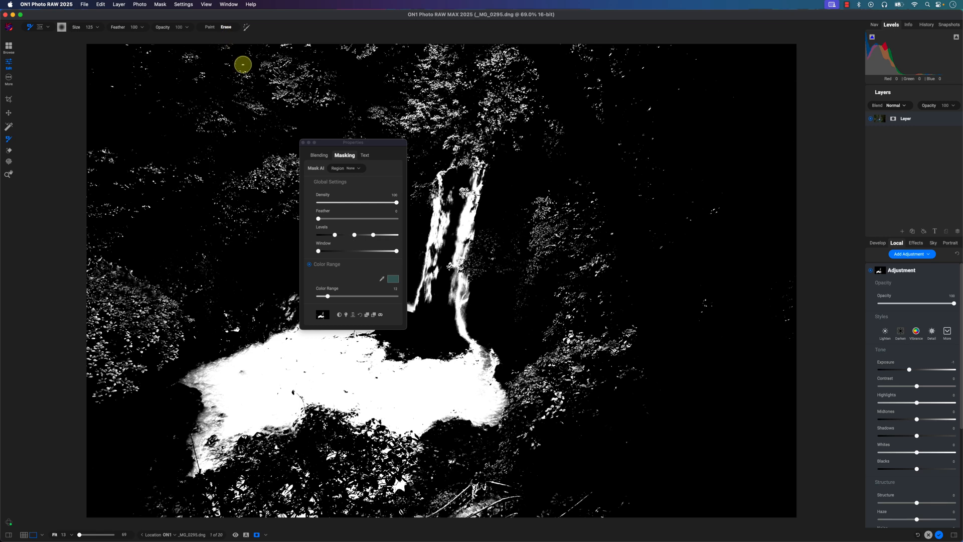
key(bracketright)
key(bracketright)
key(bracketright)
key(bracketright)
key(bracketright)
key(bracketright)
key(bracketright)
key(bracketright)
key(bracketright)
key(bracketright)
key(bracketright)
key(bracketright)
key(bracketright)
key(bracketright)
key(bracketright)
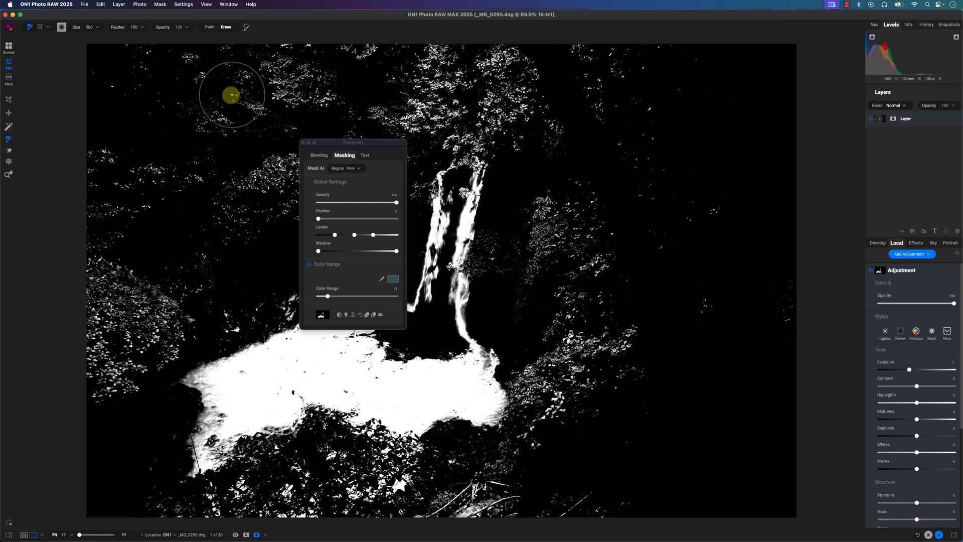
key(bracketright)
mouse_move(218, 140)
mouse_down()
mouse_move(150, 98)
mouse_move(90, 300)
mouse_move(185, 99)
mouse_move(568, 43)
mouse_move(603, 86)
mouse_move(601, 481)
mouse_up()
key(bracketleft)
key(bracketleft)
key(bracketleft)
key(bracketleft)
key(bracketleft)
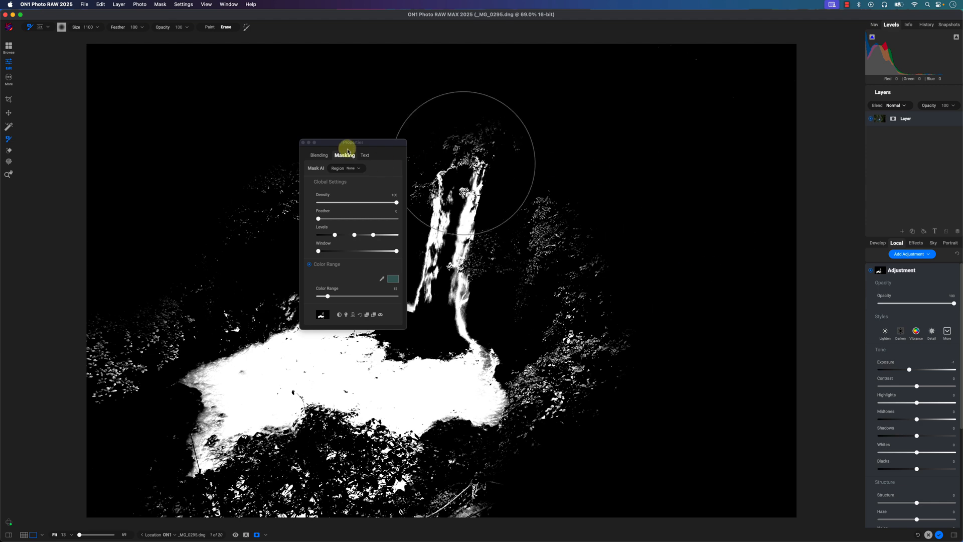
click(303, 143)
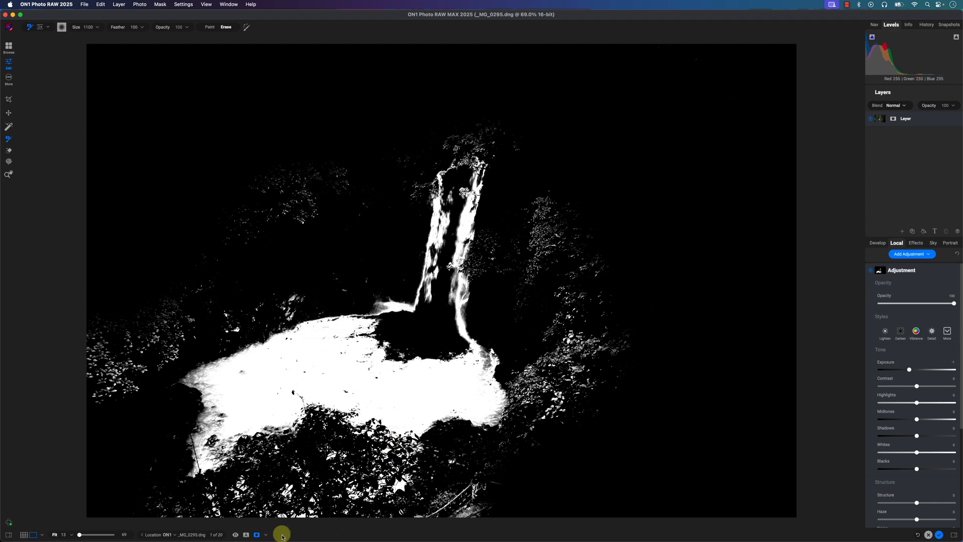
click(256, 535)
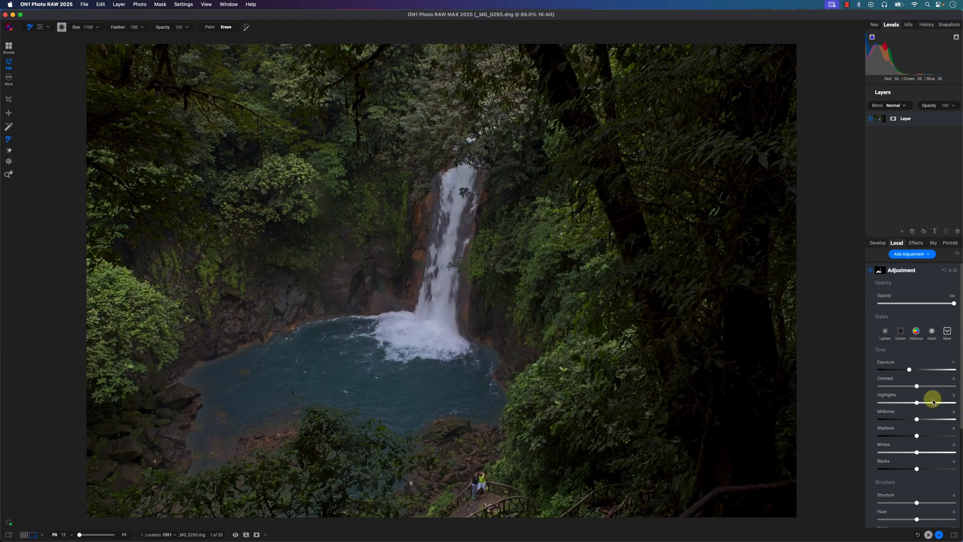
- Raise the pool adjustment's exposure slightly above 0, its saturation to about 40, and its vibrance slightly
drag(911, 372, 919, 372)
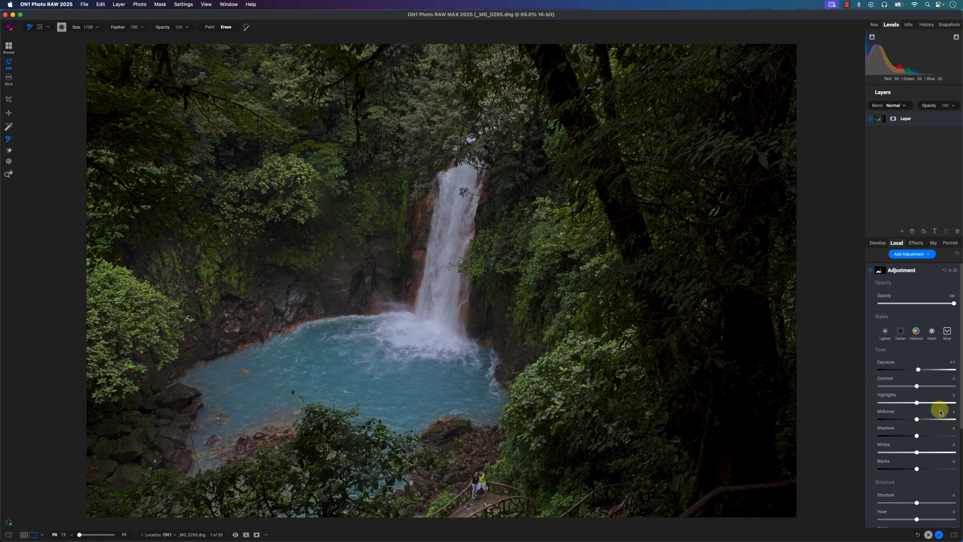
scroll(940, 408, down, 5)
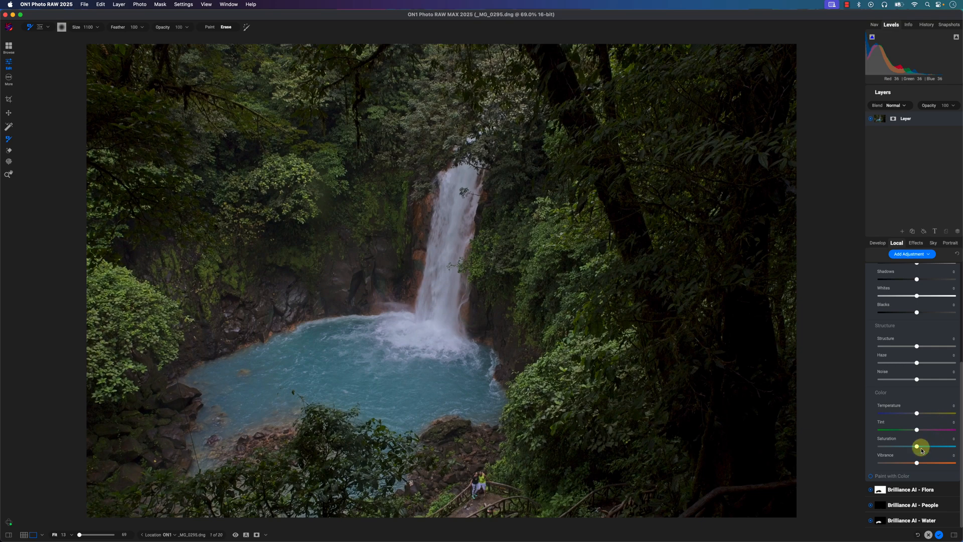
drag(921, 447, 932, 446)
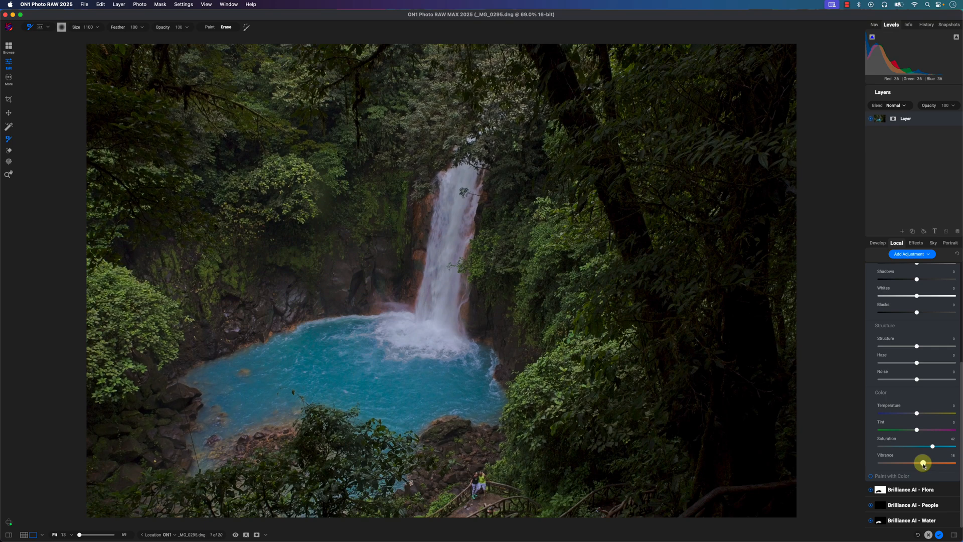
- Compare the pool's color with the local adjustment switched off and on
scroll(934, 333, up, 5)
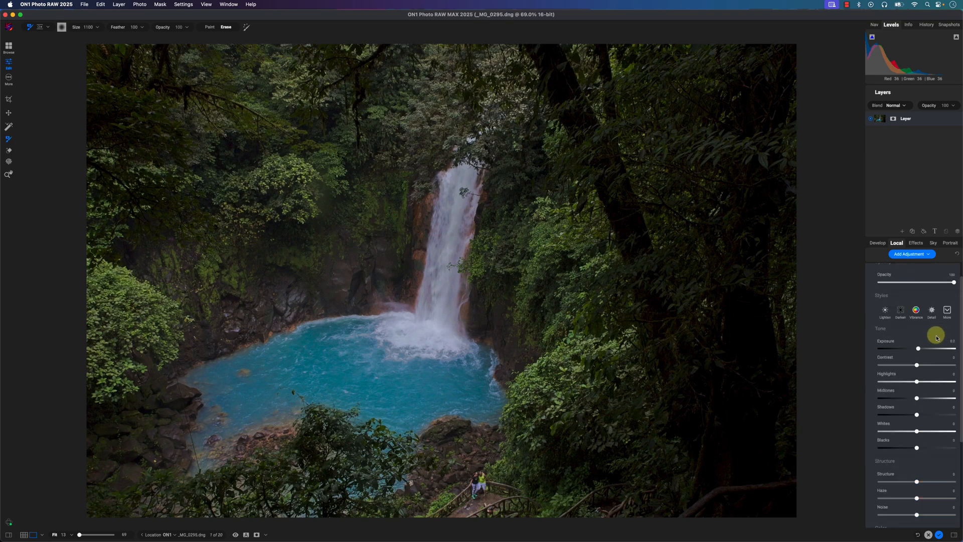
click(871, 271)
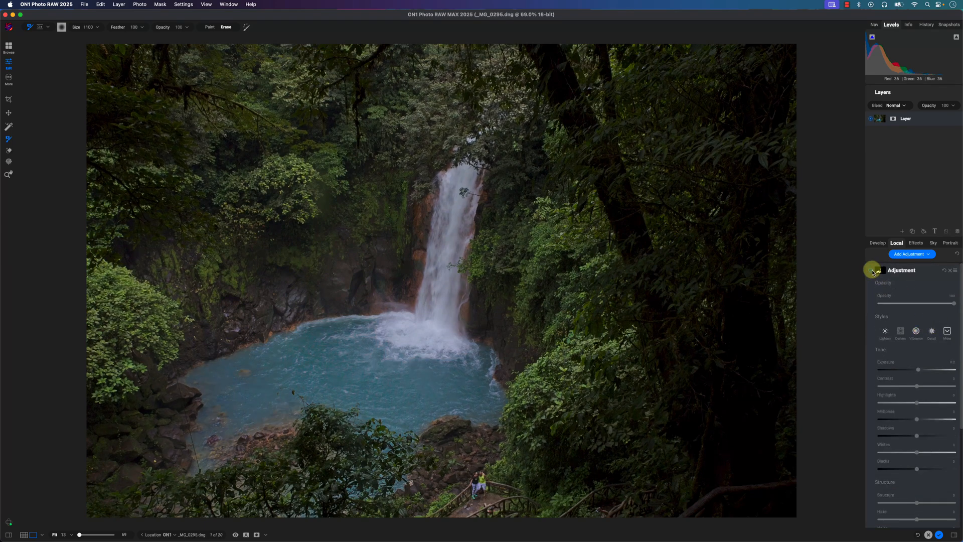
click(871, 271)
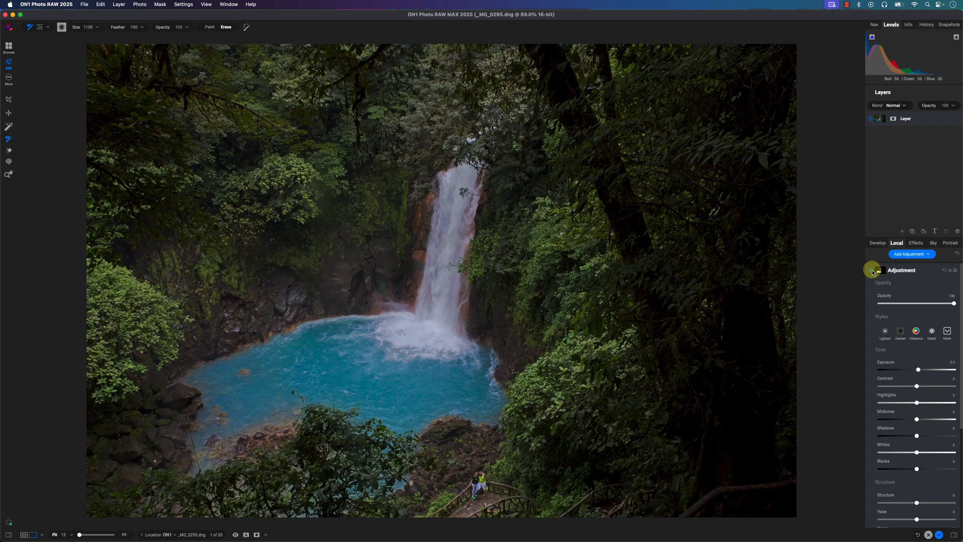
click(871, 271)
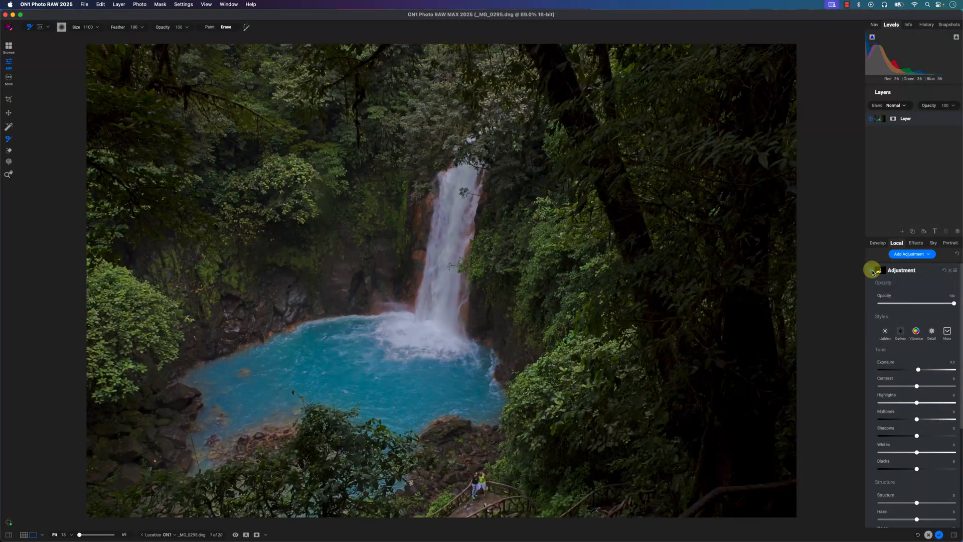
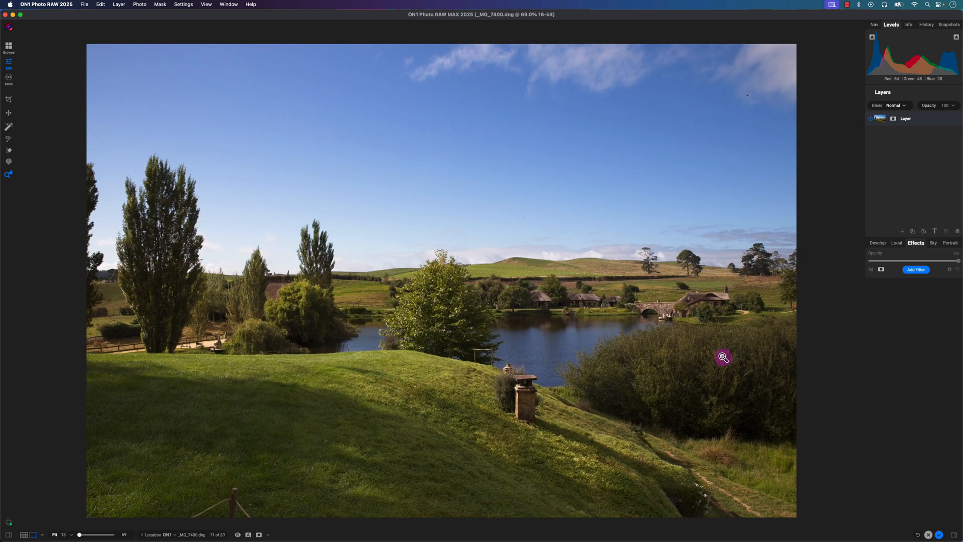
- Add a Curves filter to the landscape and create a luminosity mask for it
click(921, 274)
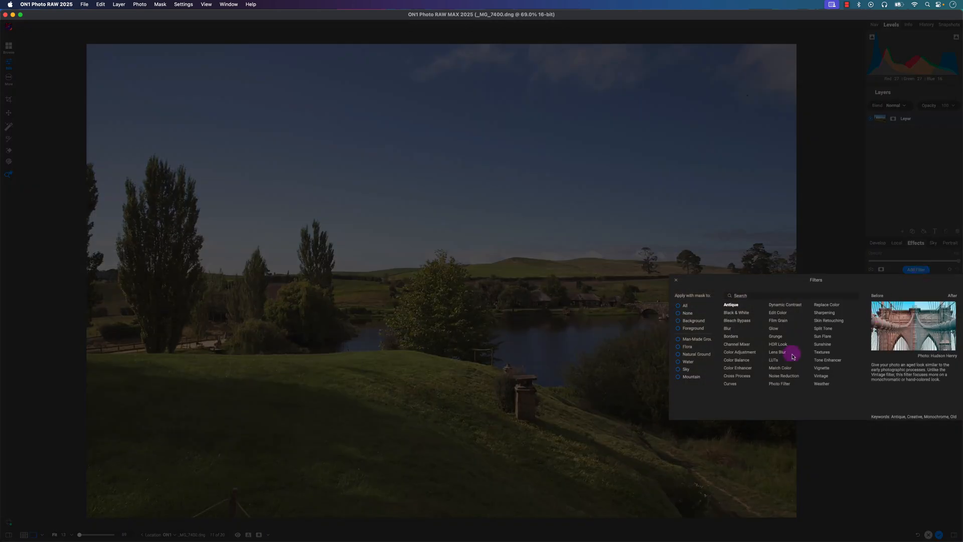
click(734, 381)
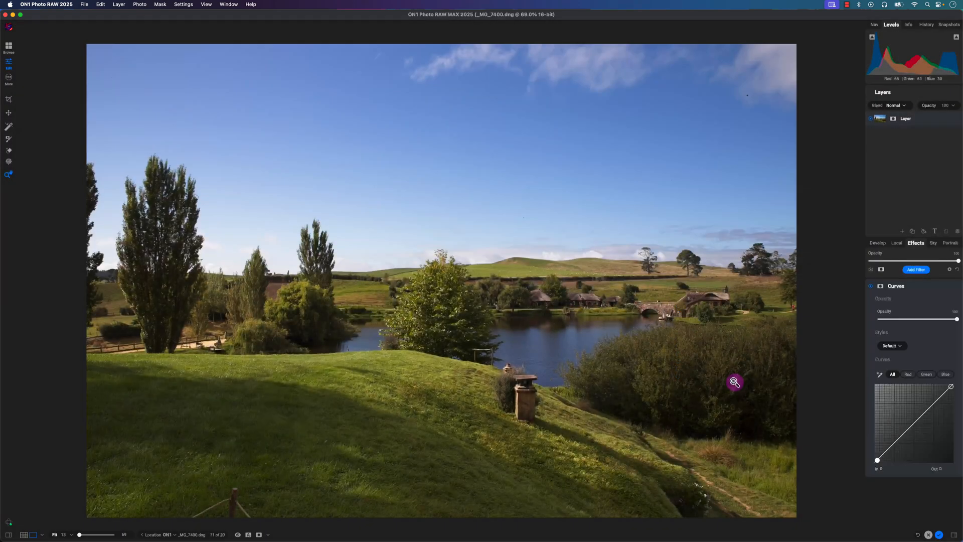
click(881, 286)
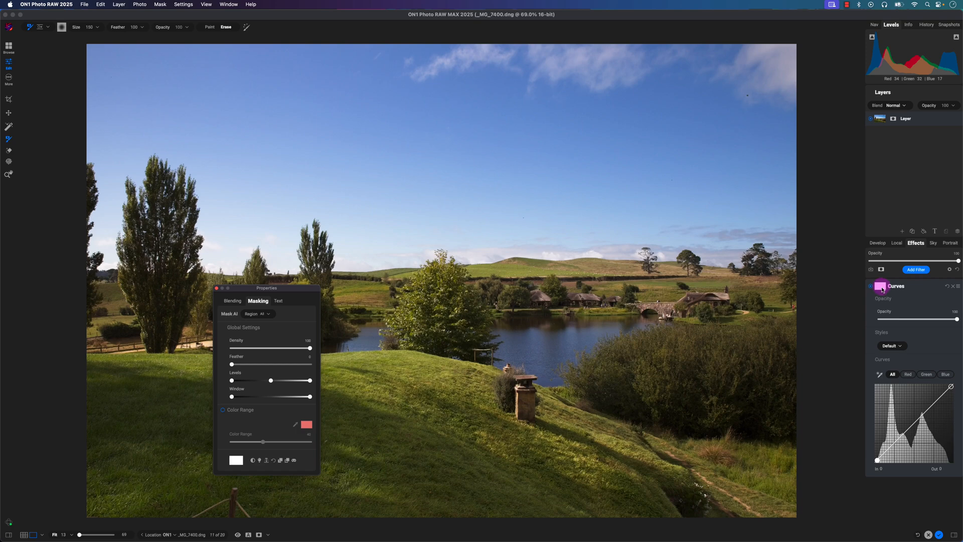
click(260, 462)
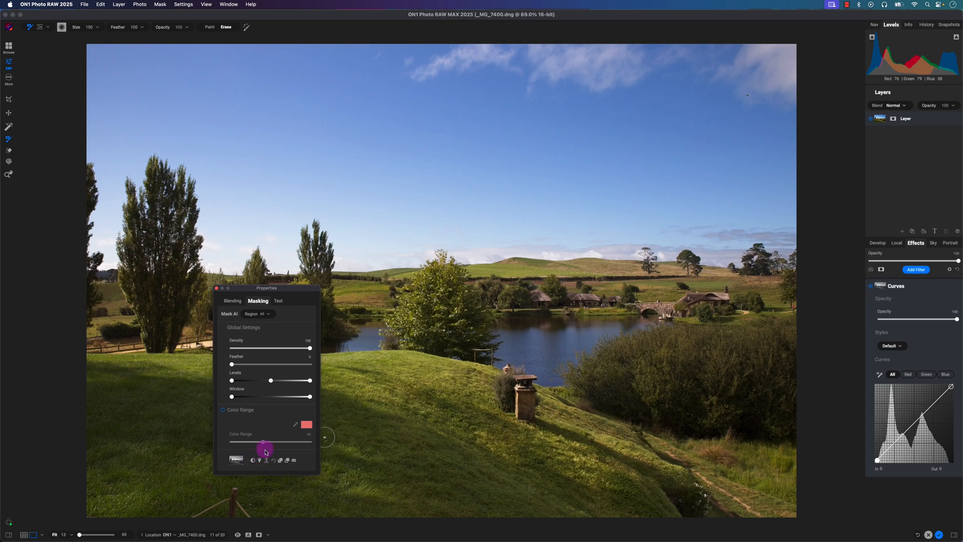
- View the luminosity mask, adjust its white, black and midtone levels to isolate the bright sky, close its properties and hide the mask view
click(295, 461)
drag(280, 288, 238, 283)
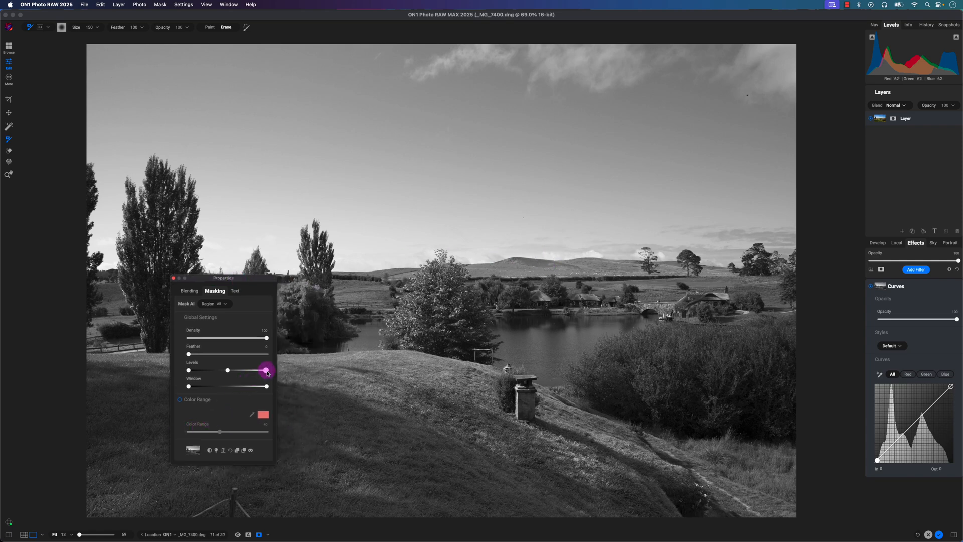
drag(261, 373, 254, 372)
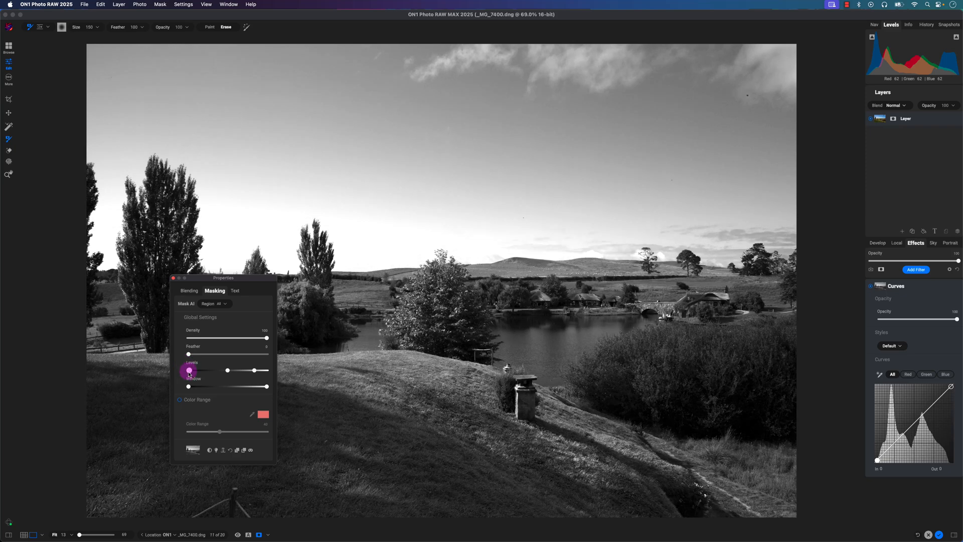
drag(193, 373, 234, 372)
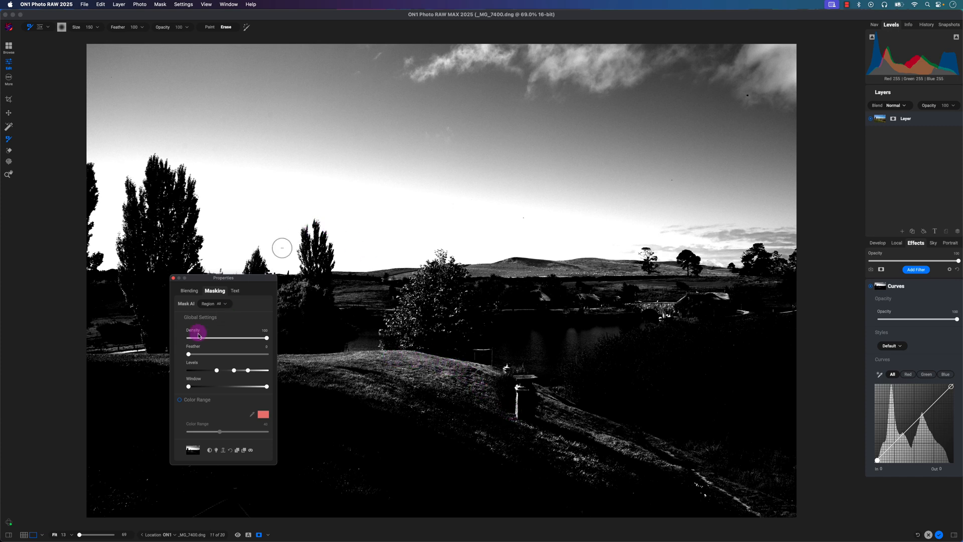
click(174, 278)
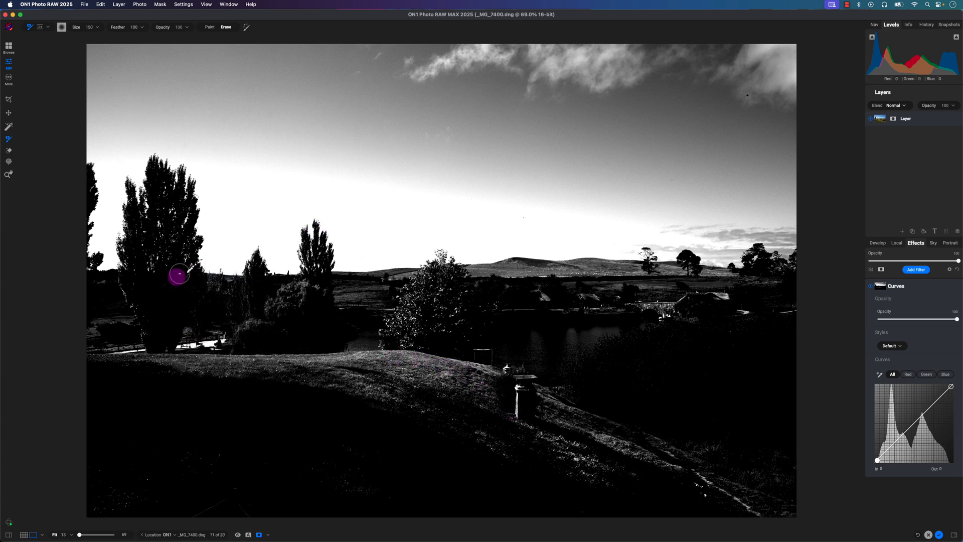
click(259, 534)
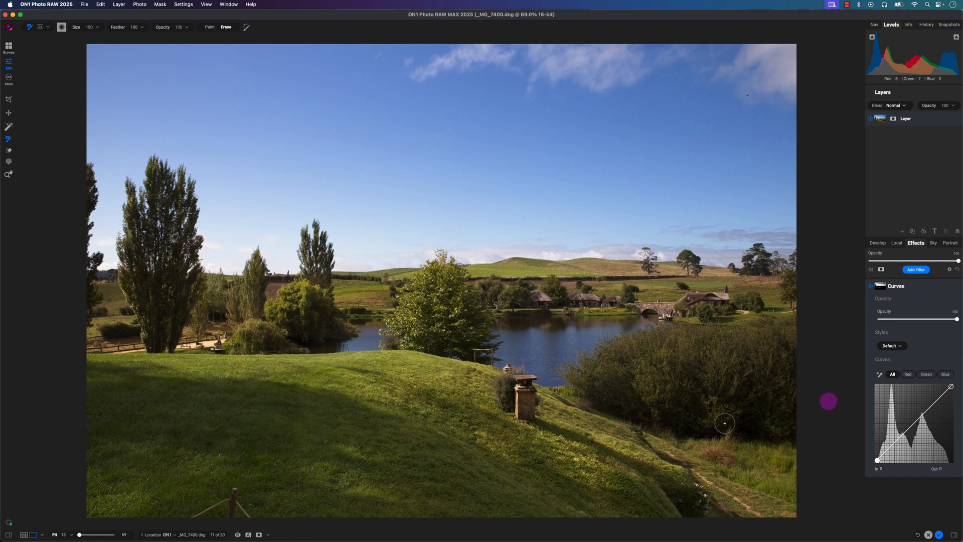
- Pull the green curve down at input 150 to output 126 to tint the sky magenta, and compare the filter off and on
click(925, 375)
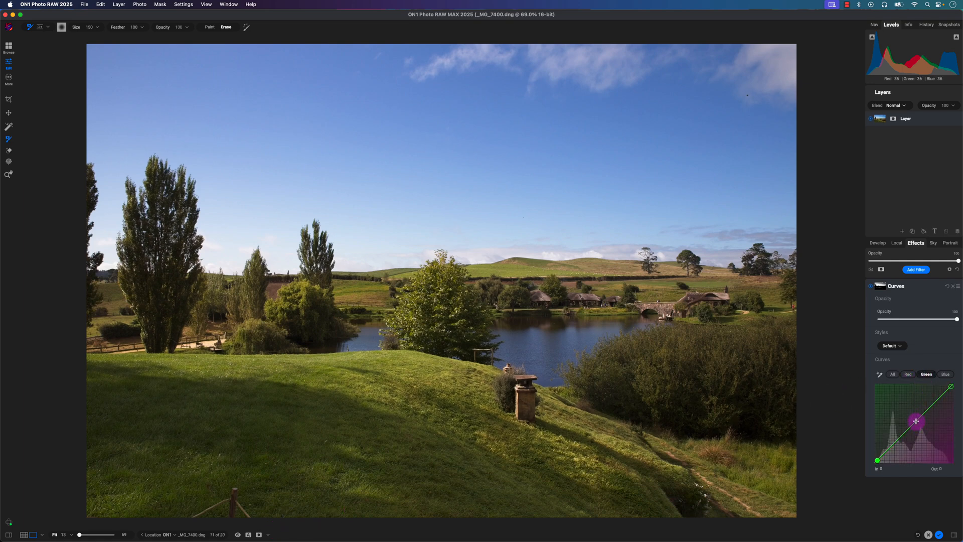
drag(916, 421, 920, 425)
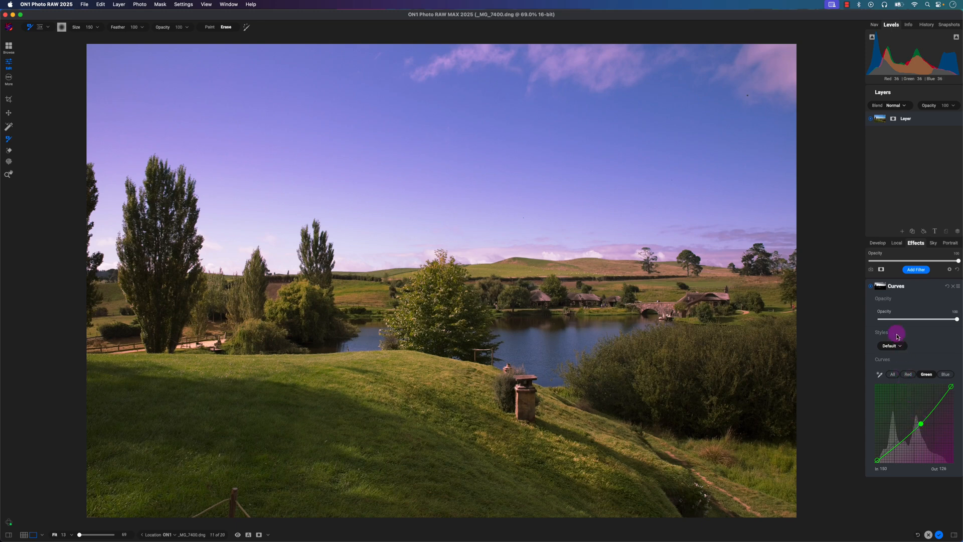
click(871, 289)
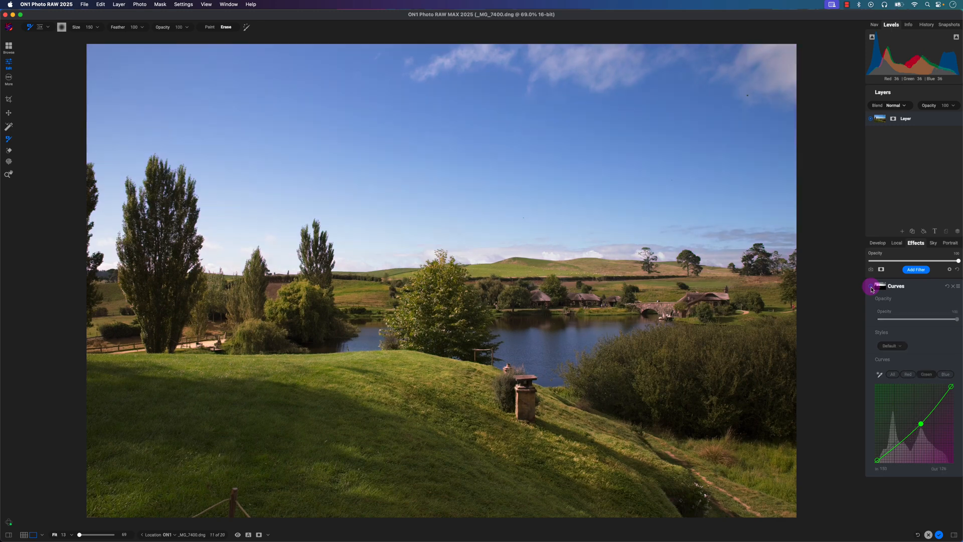
click(871, 289)
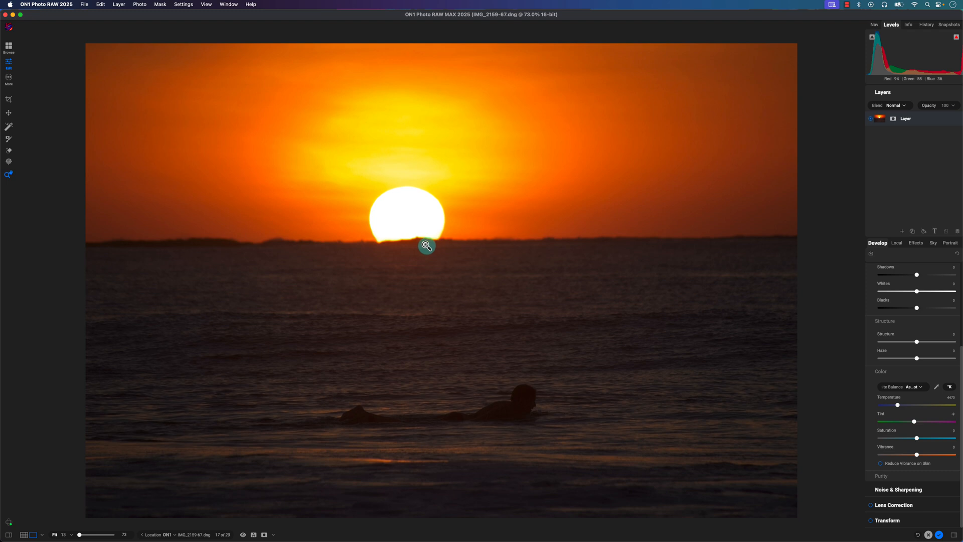
- Add a text layer to the sunset photo and replace the placeholder text with COSTA RICA
click(935, 232)
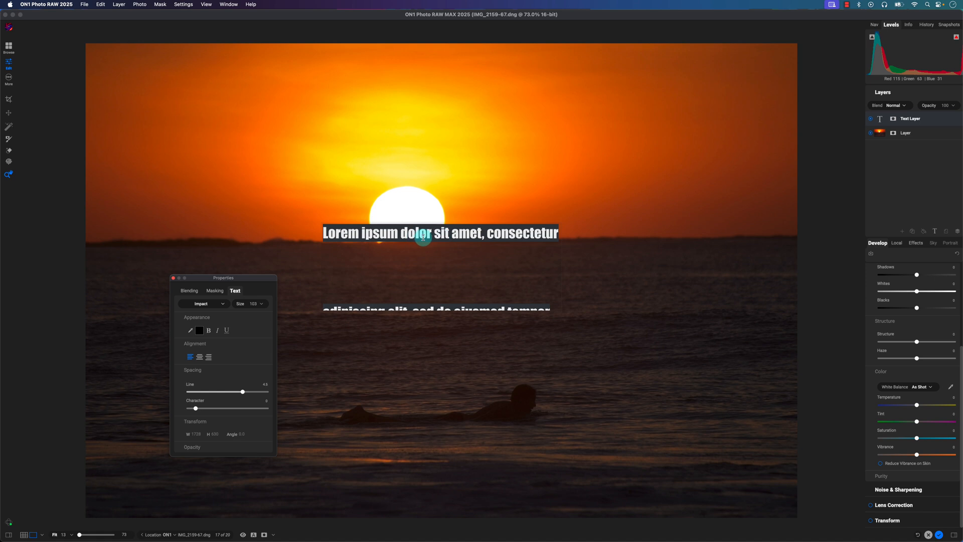
scroll(441, 271, down, 5)
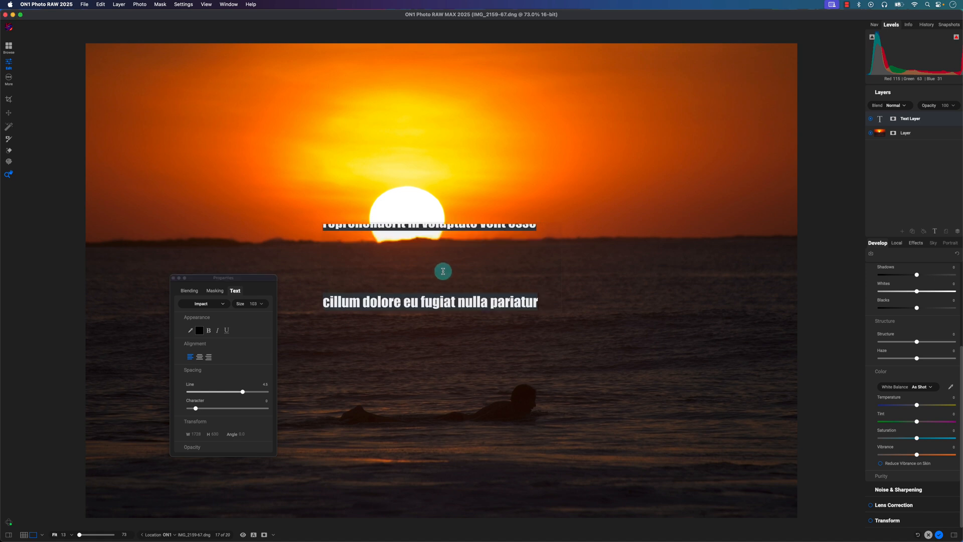
key(BackSpace)
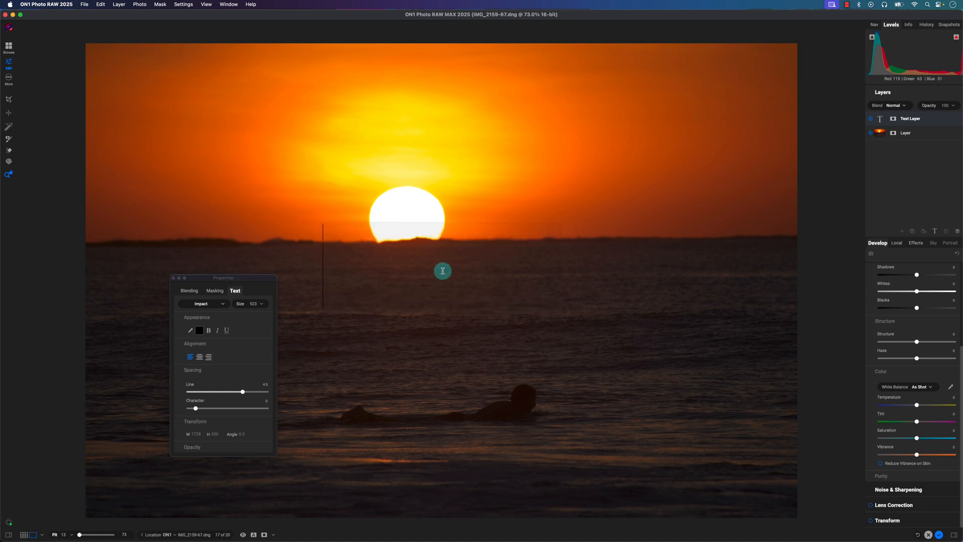
text(costa)
key(BackSpace)
key(BackSpace)
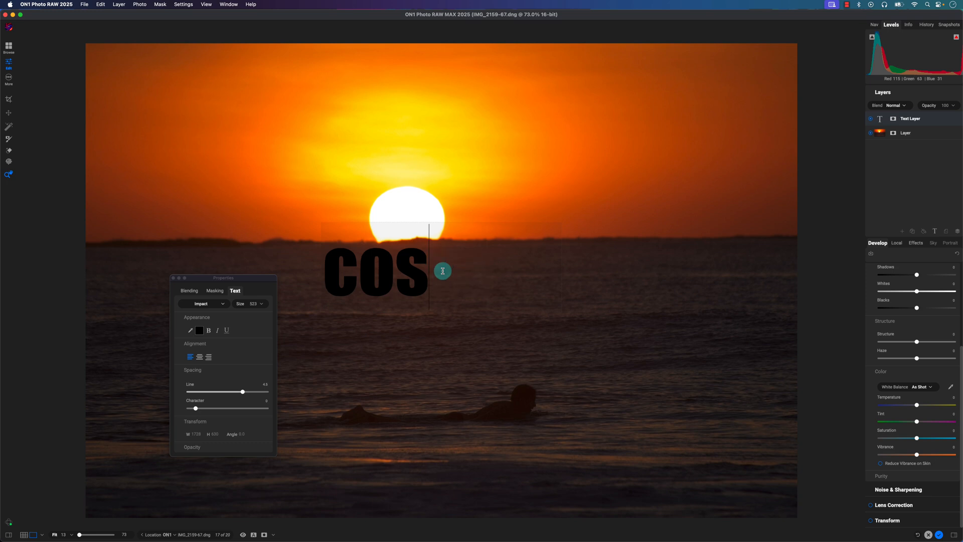
key(BackSpace)
key(BackSpace)
key(BackSpace)
text(COSTA)
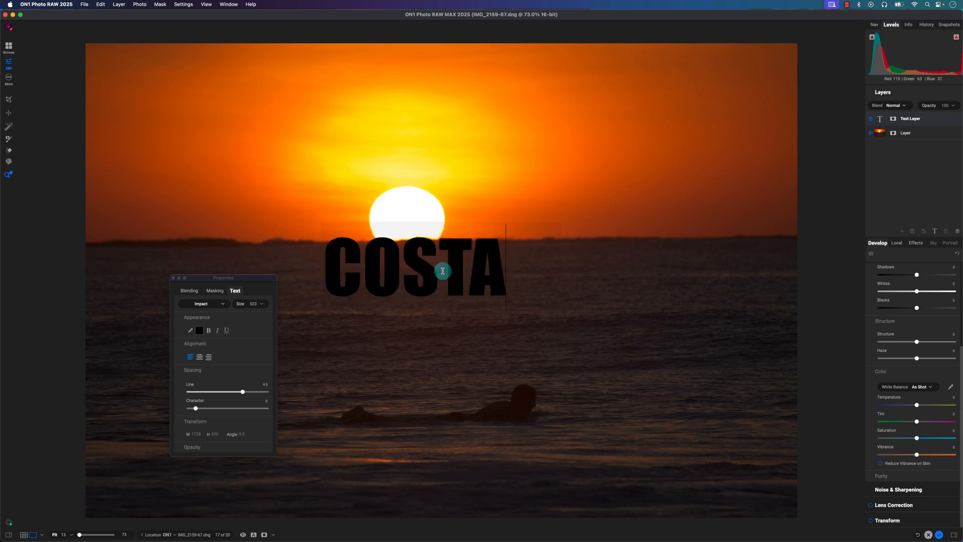
text( RICA)
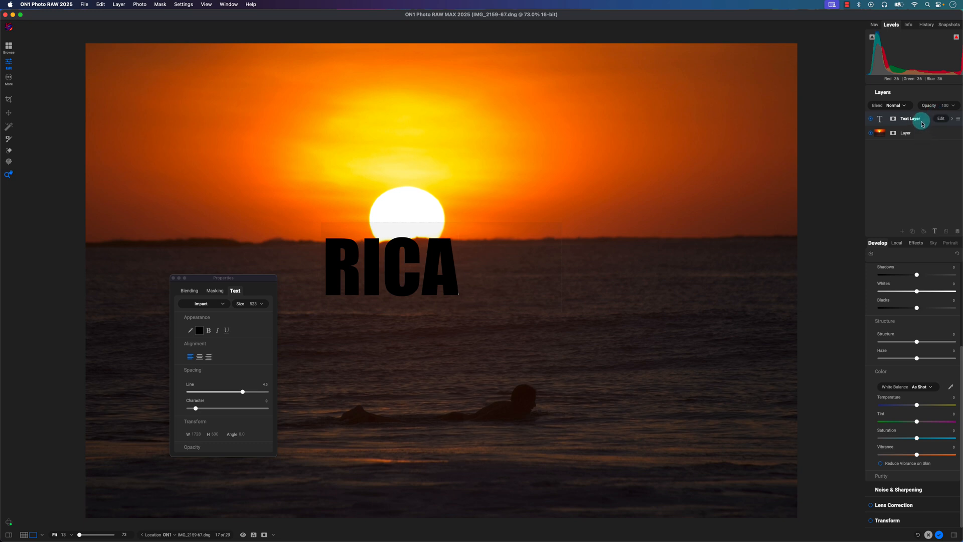
- Enlarge the text box to the full width of the photo, about 5166 by 1224, and center the text
click(897, 135)
drag(559, 323, 786, 319)
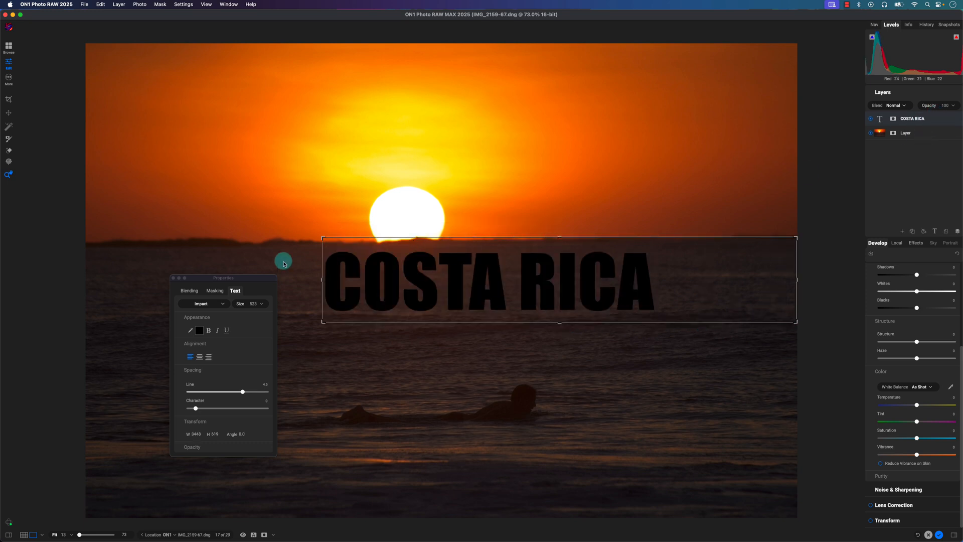
drag(322, 237, 87, 153)
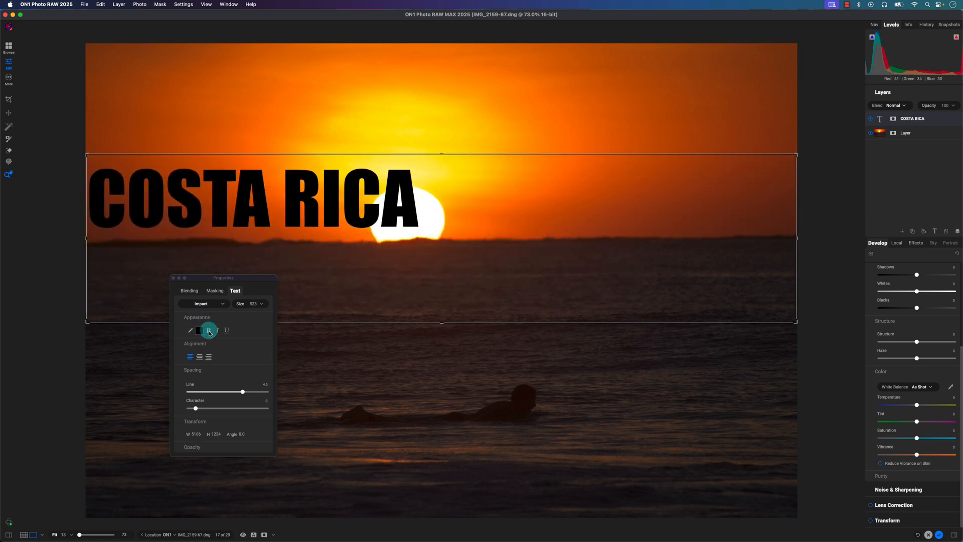
click(199, 356)
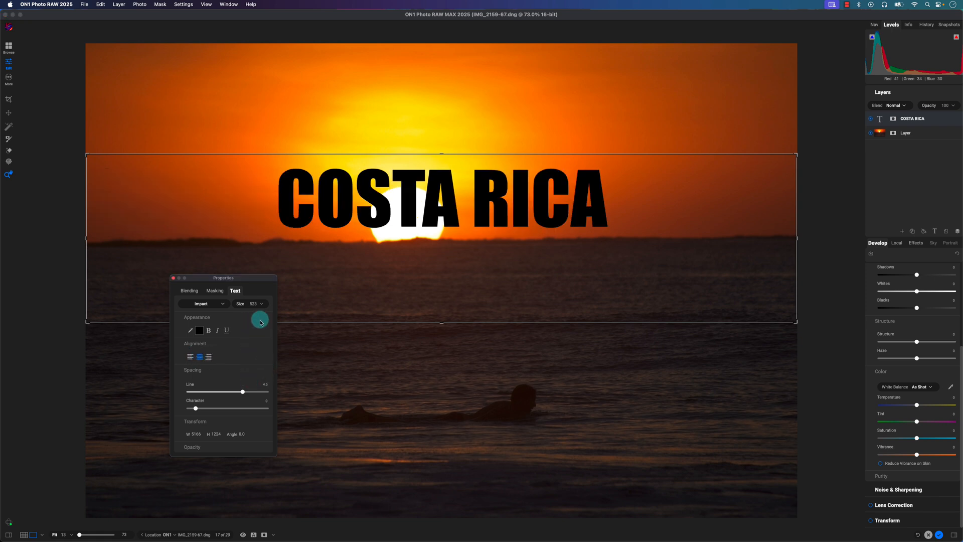
- Set the COSTA RICA text size to 1000 and move the text up slightly over the sun
drag(275, 315, 282, 318)
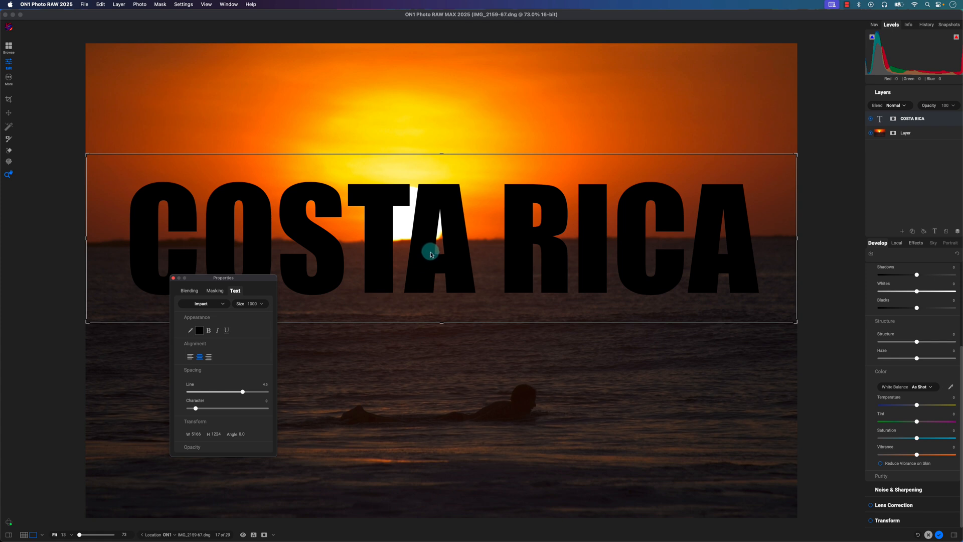
drag(429, 252, 430, 232)
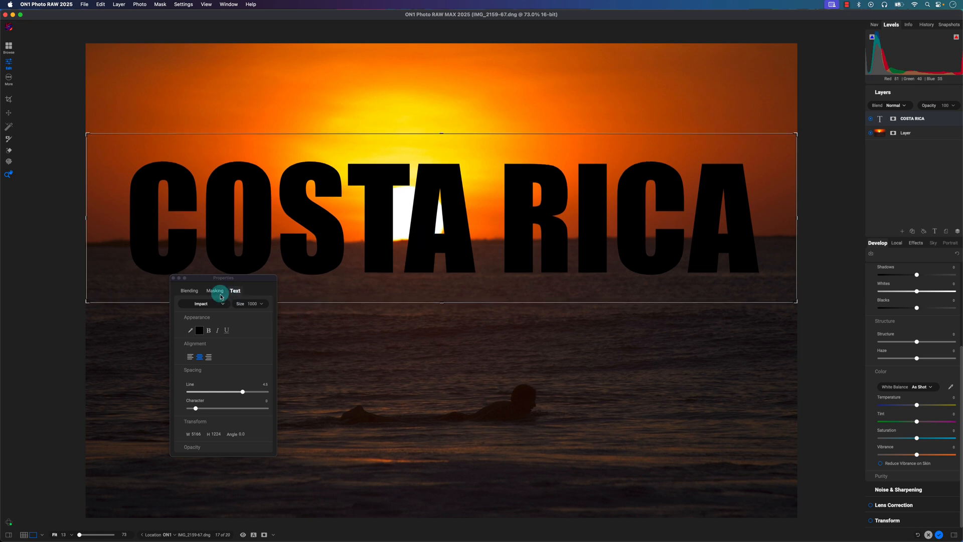
- Limit the text layer's blending to the Midtones color range and raise the range to 100
click(191, 291)
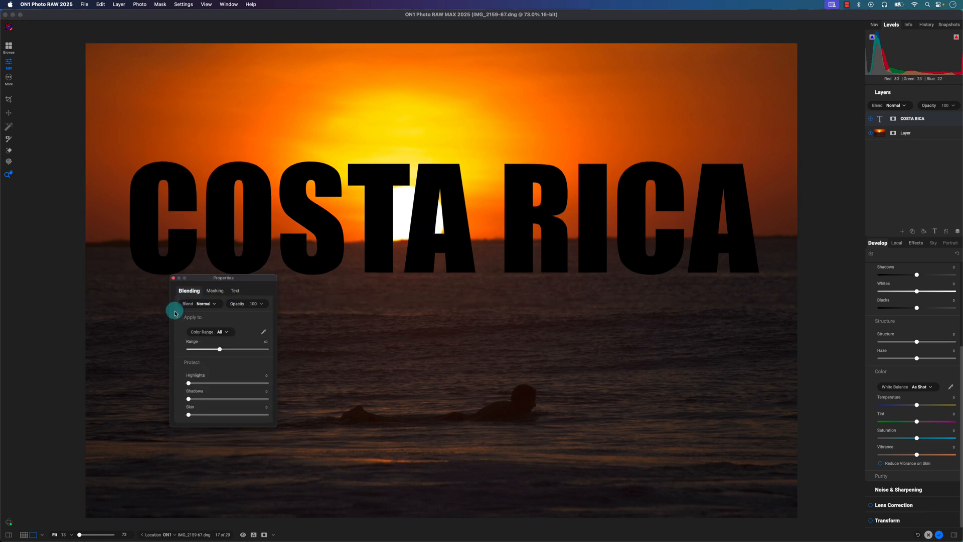
click(213, 304)
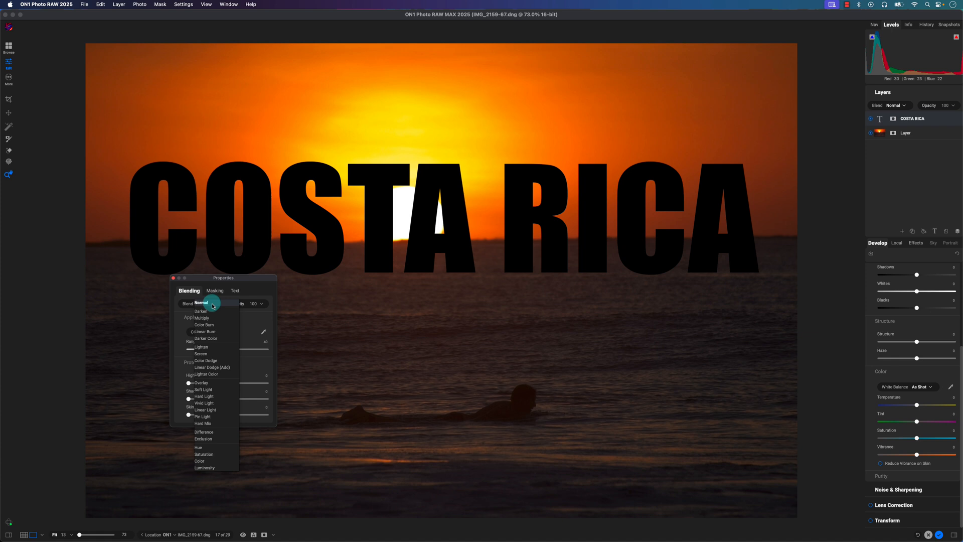
click(260, 311)
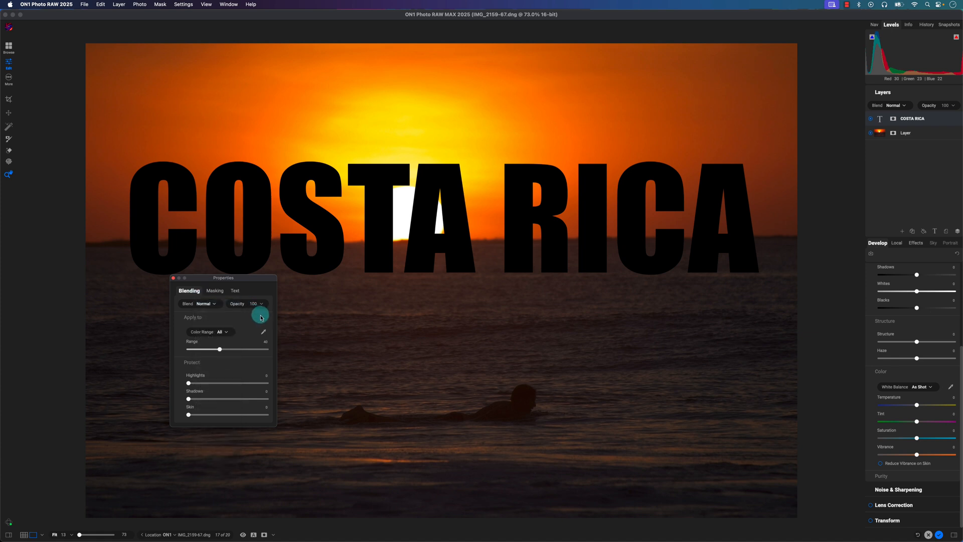
click(228, 332)
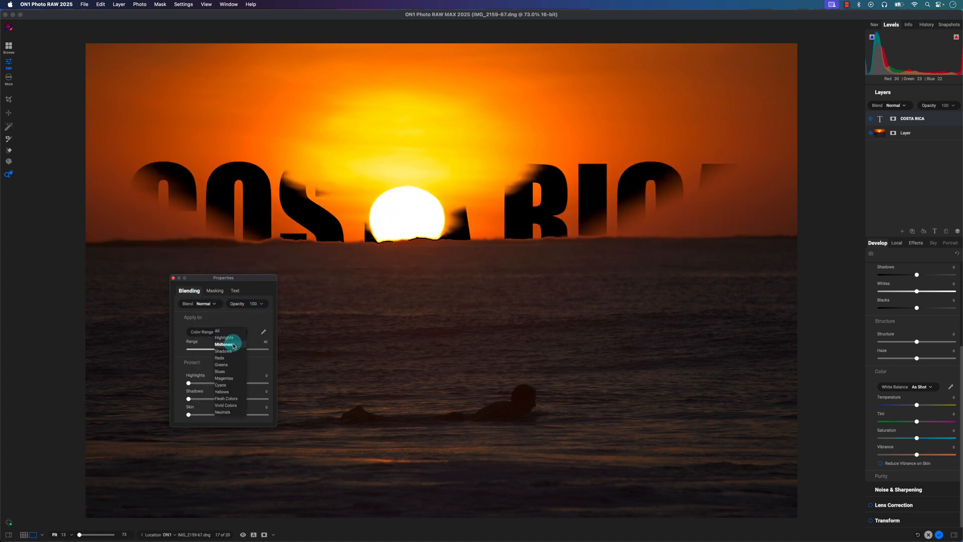
click(223, 344)
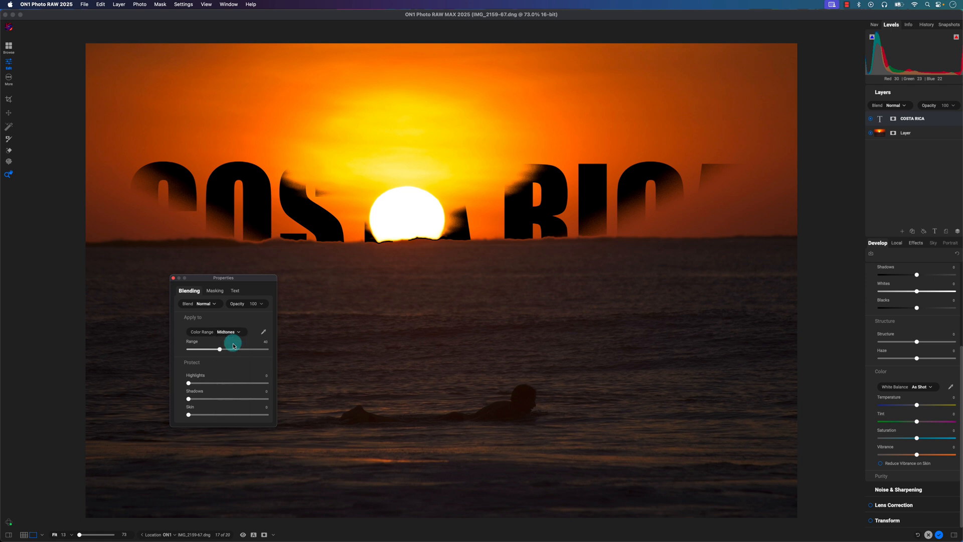
drag(220, 351, 268, 349)
- Switch the text layer's blending color range to Shadows, keeping the range at 100
click(226, 333)
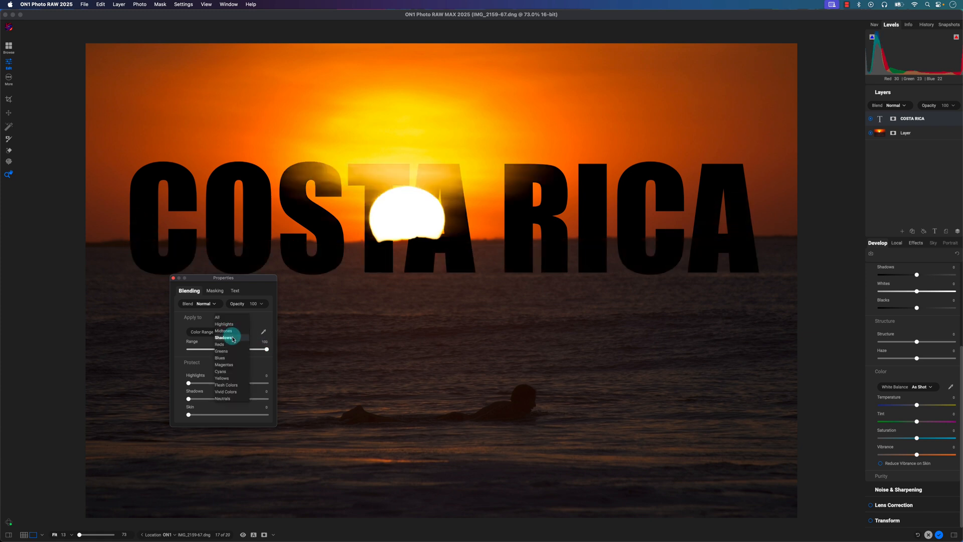
click(223, 338)
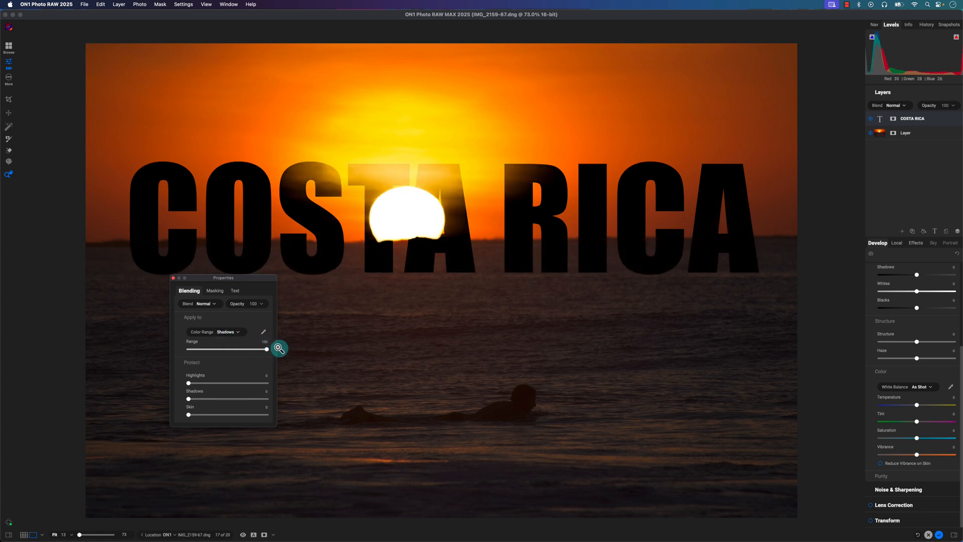
drag(260, 352, 289, 353)
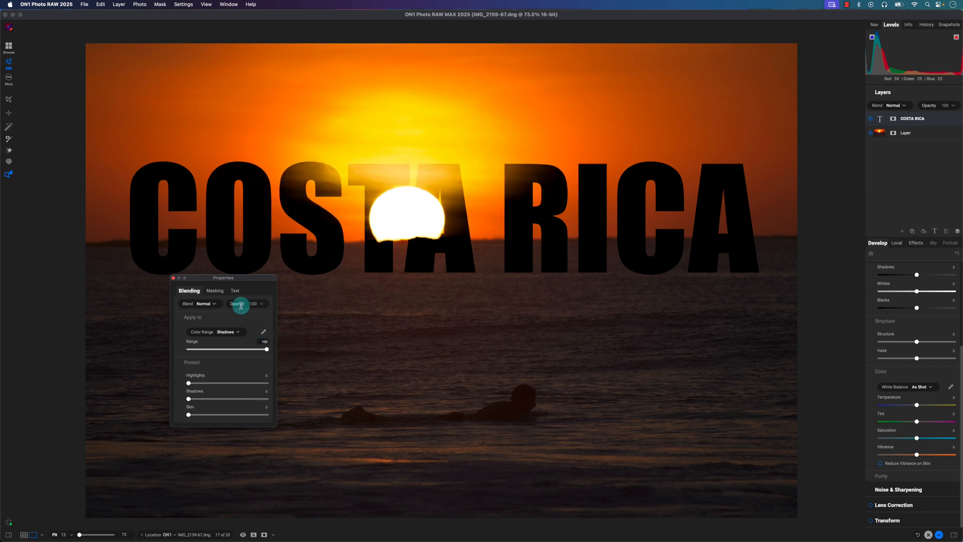
- Switch the layer properties to the masking settings, move them clear of the letters, and select the COSTA RICA text layer's mask
drag(241, 278, 449, 342)
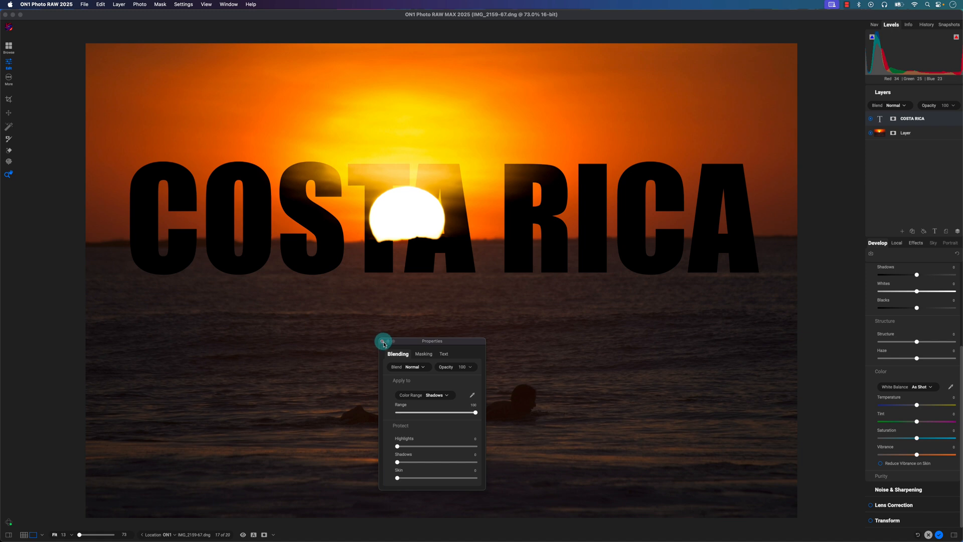
click(423, 353)
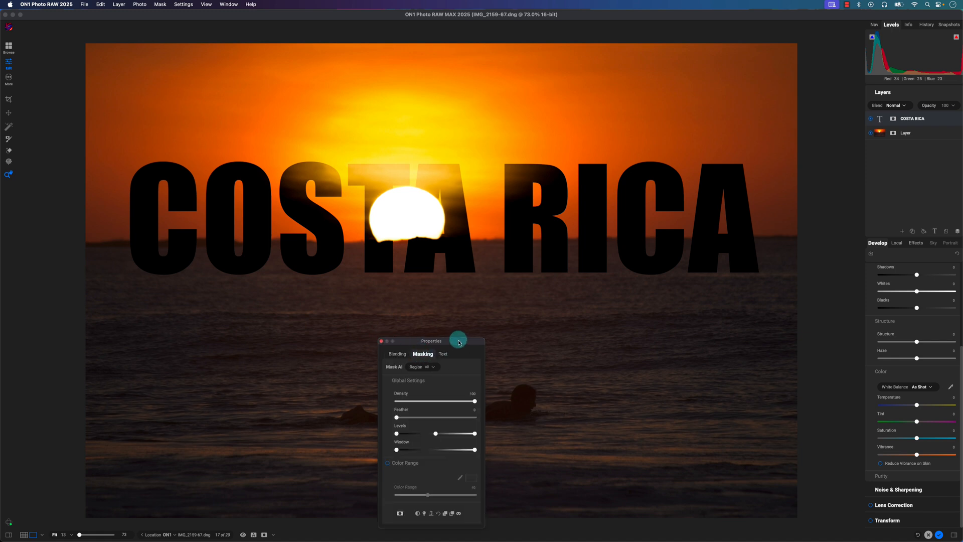
drag(458, 339, 357, 314)
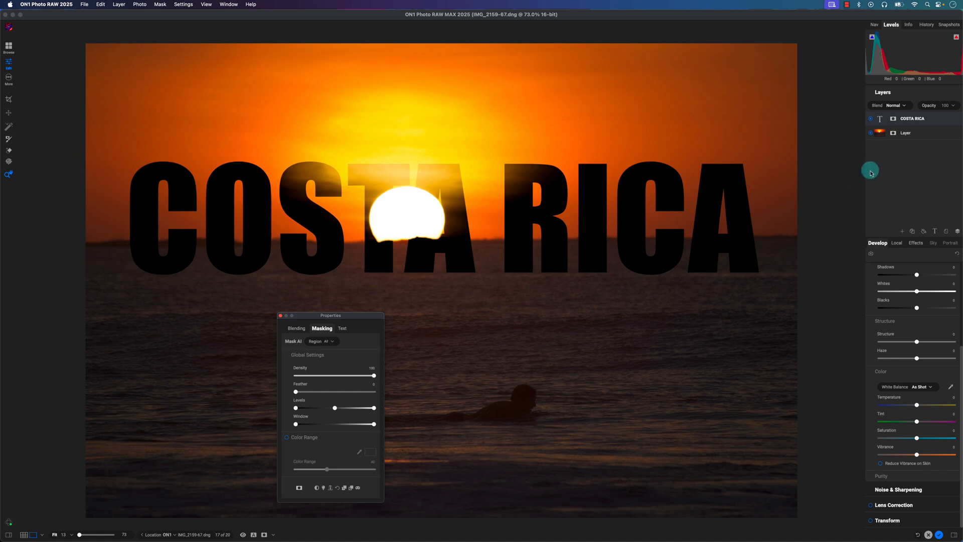
click(893, 118)
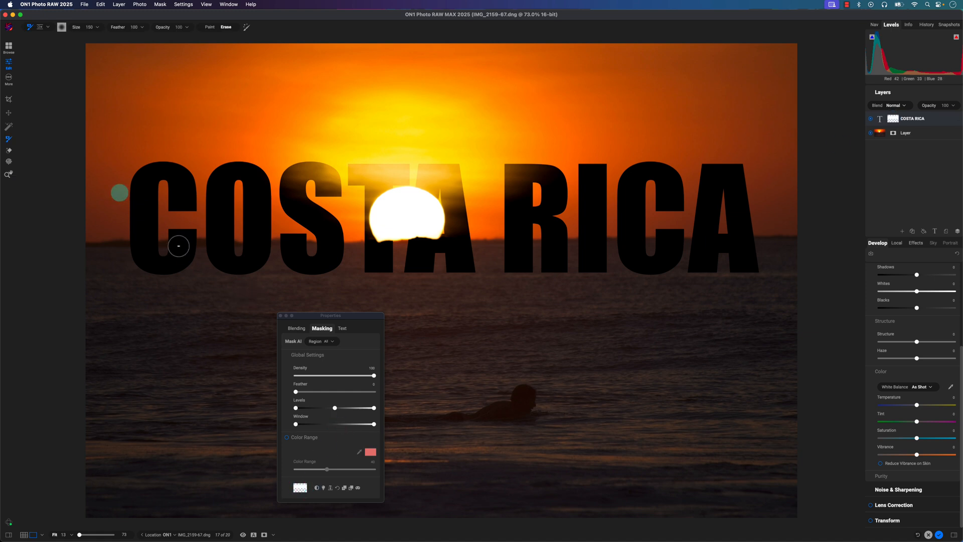
- Draw a gradient mask with preset None across the COSTA RICA text, centered near the sun, fading out the leftmost letters
click(49, 29)
click(39, 43)
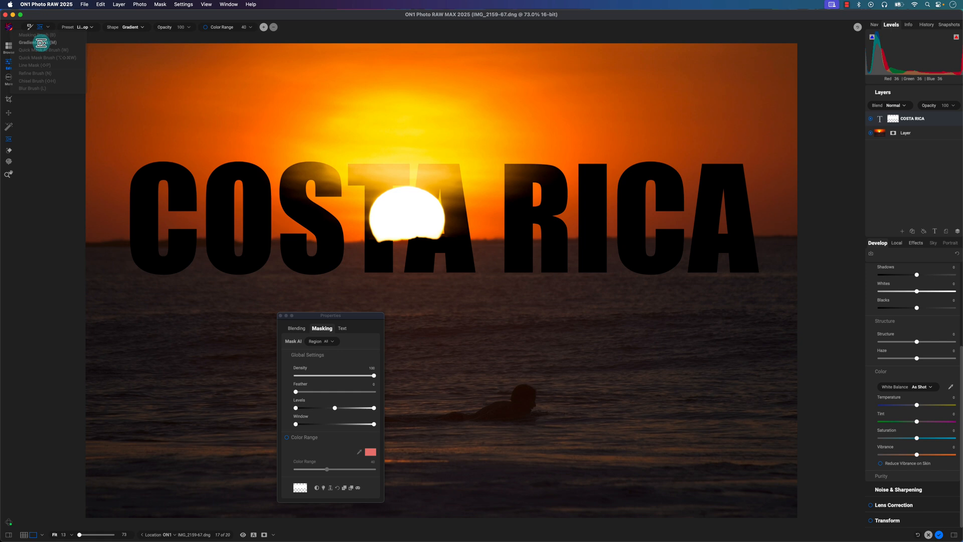
click(93, 27)
click(88, 14)
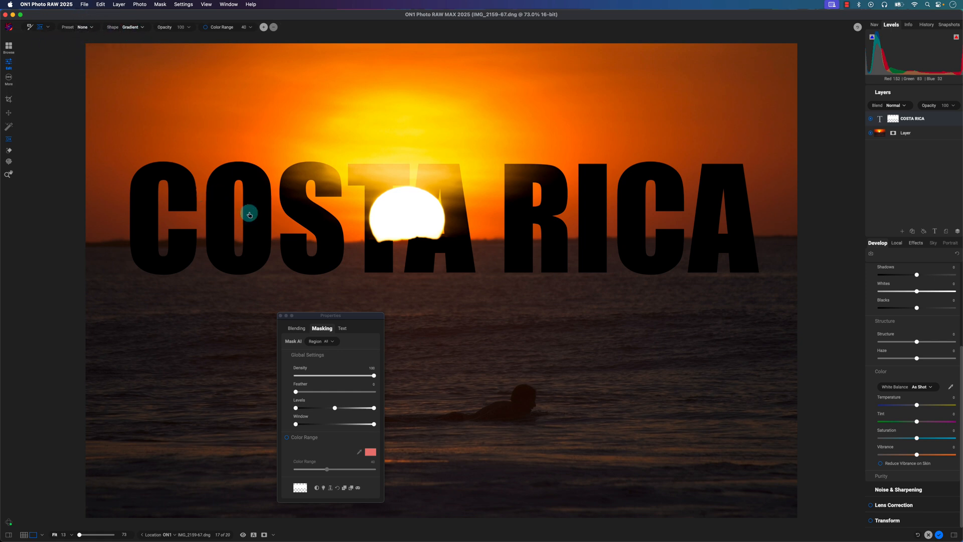
drag(249, 211, 725, 256)
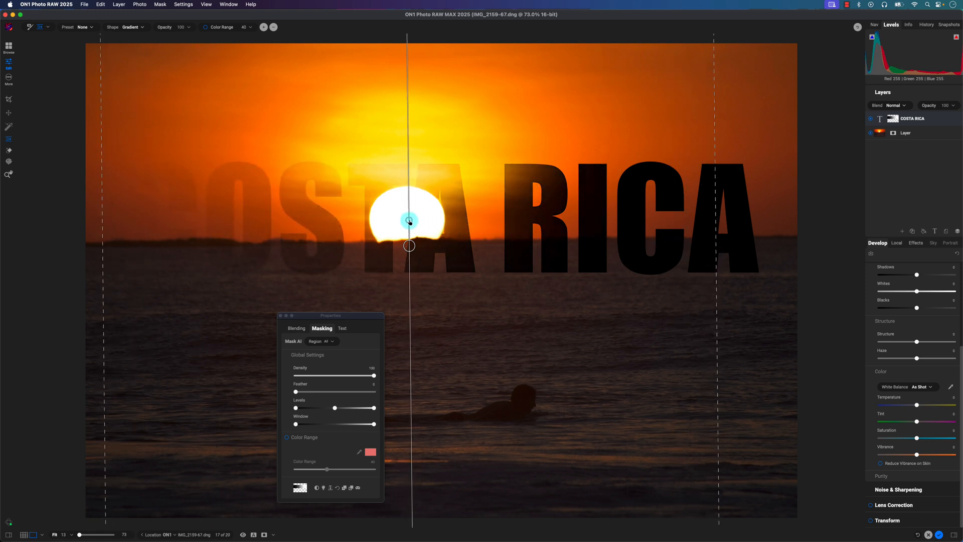
drag(409, 221, 417, 205)
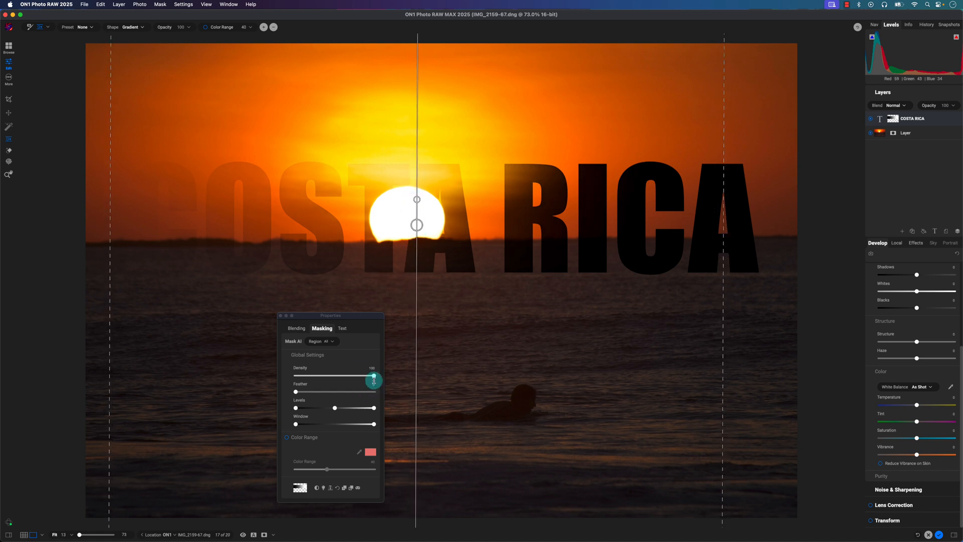
- Shift the gradient mask to the gap between the words COSTA and RICA and lower its density to about 26
drag(365, 377, 339, 375)
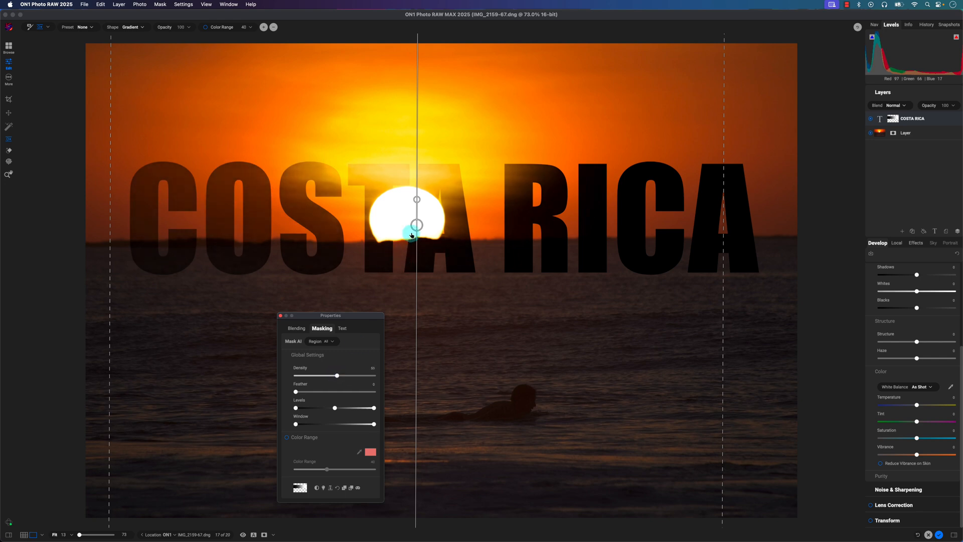
drag(416, 225, 478, 219)
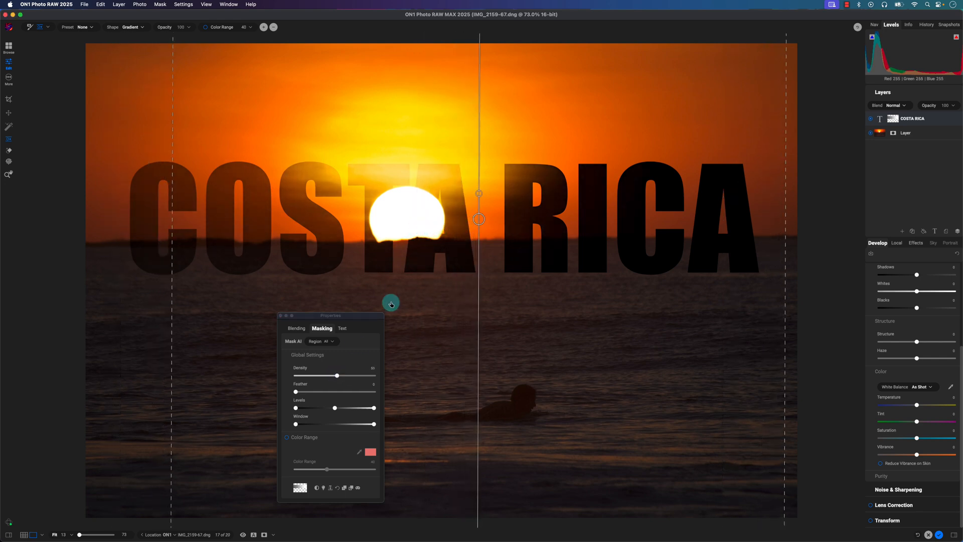
click(334, 376)
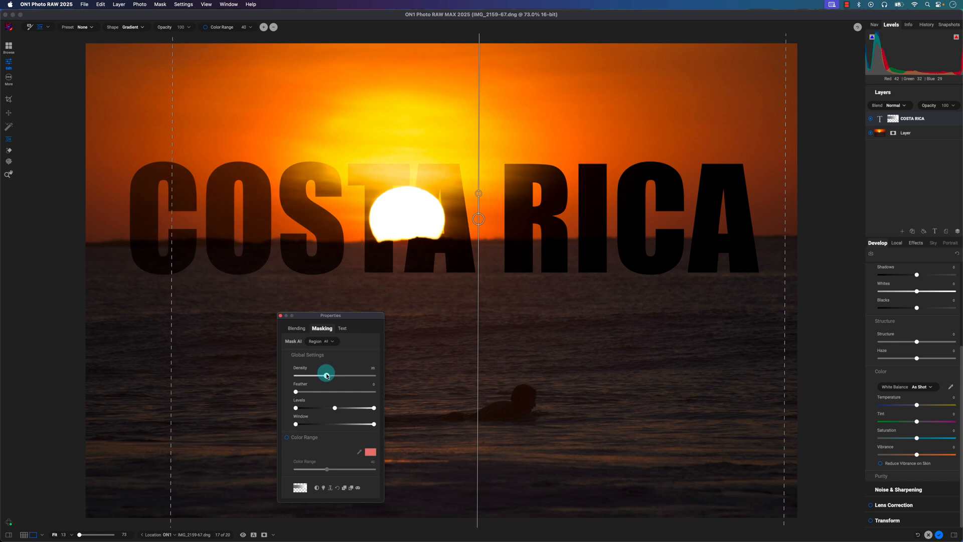
mouse_move(333, 375)
mouse_down()
mouse_move(346, 375)
mouse_move(318, 376)
mouse_up()
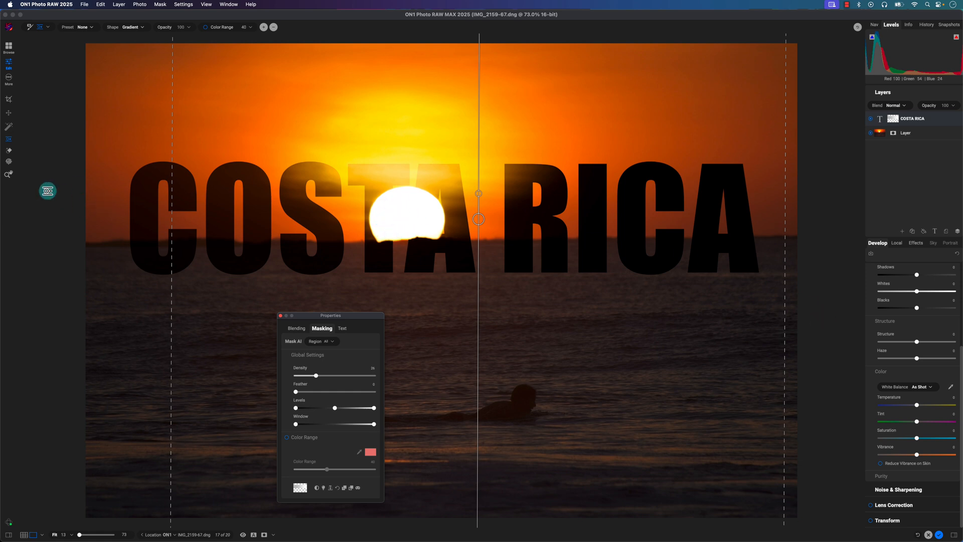
- Leave the gradient mask, compare the photo with and without the COSTA RICA layer, and close the mask properties
click(8, 173)
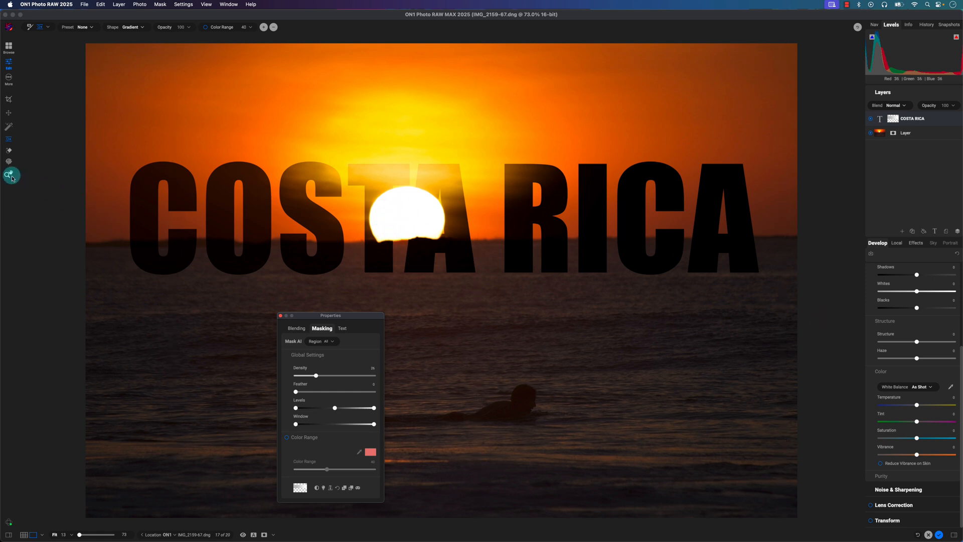
click(870, 119)
click(870, 119)
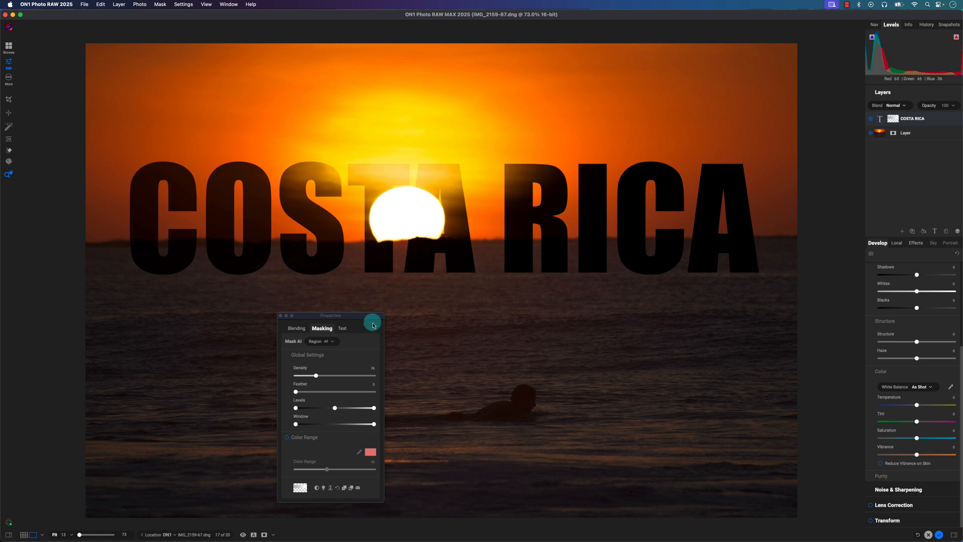
click(280, 316)
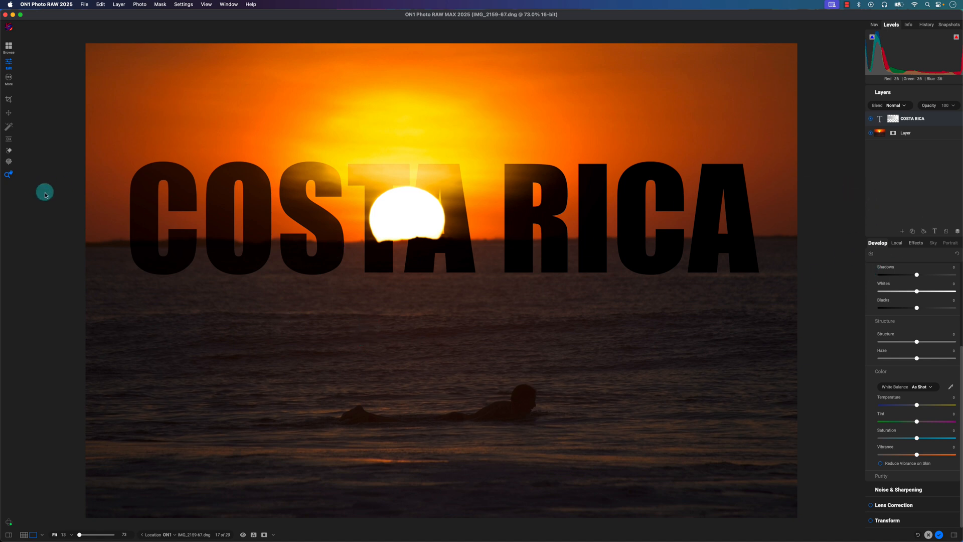
- Add a local adjustment to the COSTA RICA text layer and another to the sunset photo layer
click(897, 244)
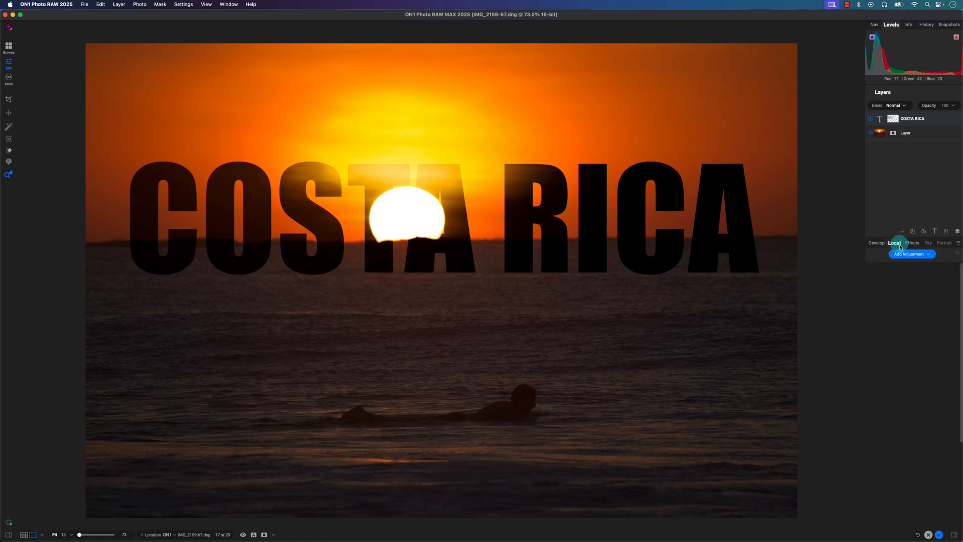
click(908, 254)
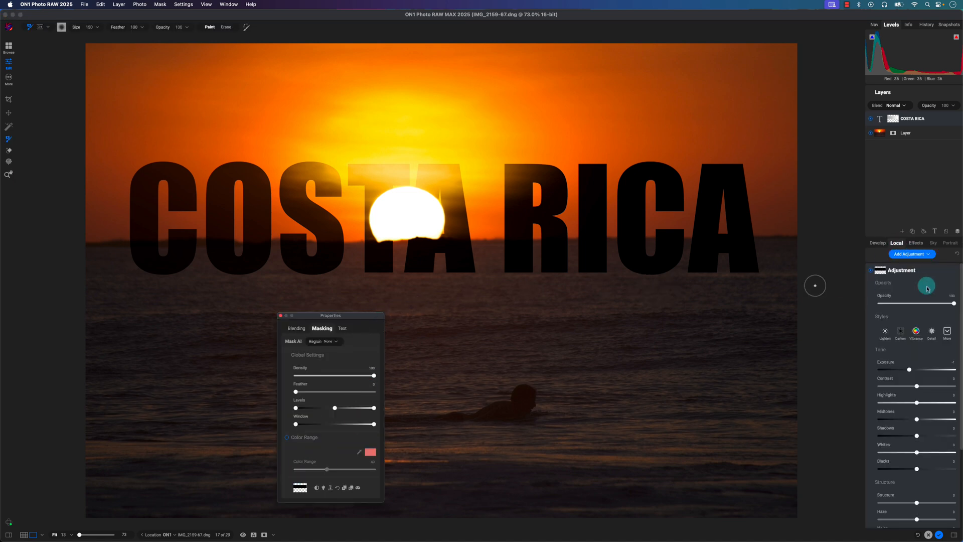
click(893, 132)
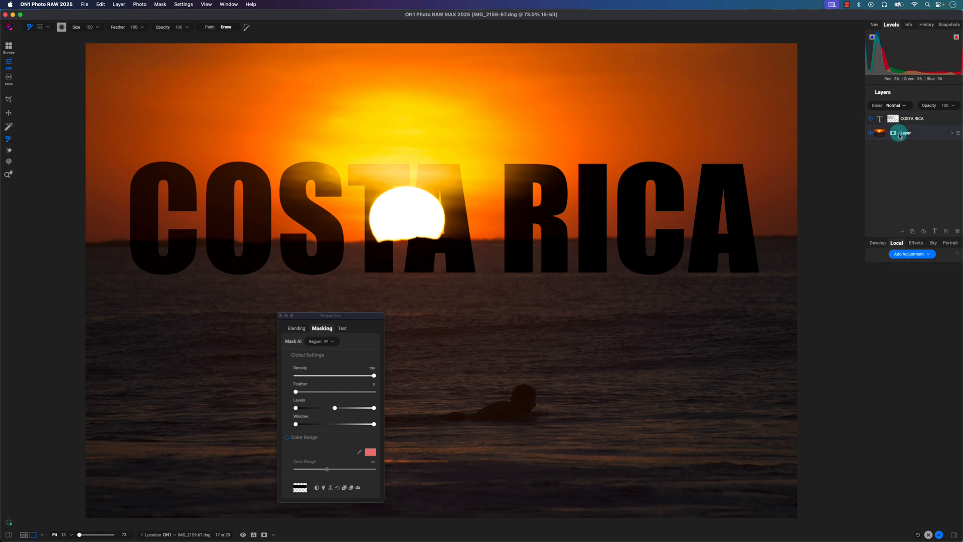
click(909, 254)
click(883, 272)
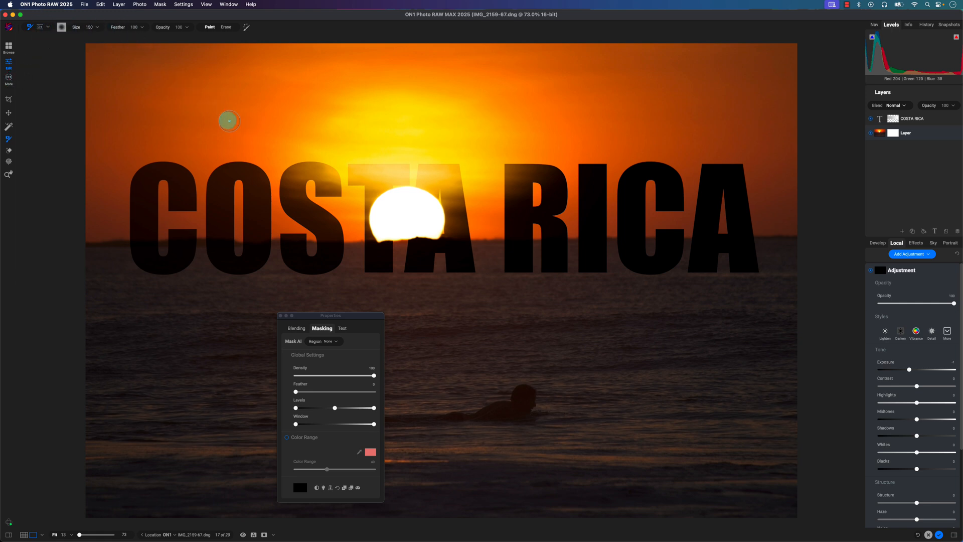
- Paint the photo layer's adjustment over the sky and water around the letters C and O, and view its mask as Red Overlay
click(303, 487)
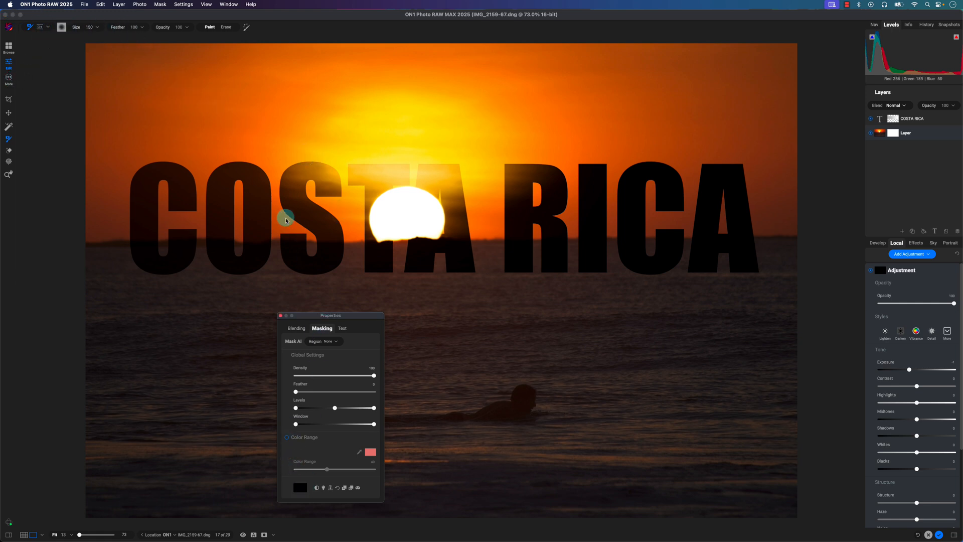
mouse_move(274, 185)
mouse_down()
mouse_move(234, 253)
mouse_move(181, 280)
mouse_move(247, 245)
mouse_move(191, 317)
mouse_move(168, 308)
mouse_move(226, 254)
mouse_move(210, 323)
mouse_move(181, 305)
mouse_move(241, 246)
mouse_move(241, 271)
mouse_move(199, 303)
mouse_move(217, 290)
mouse_up()
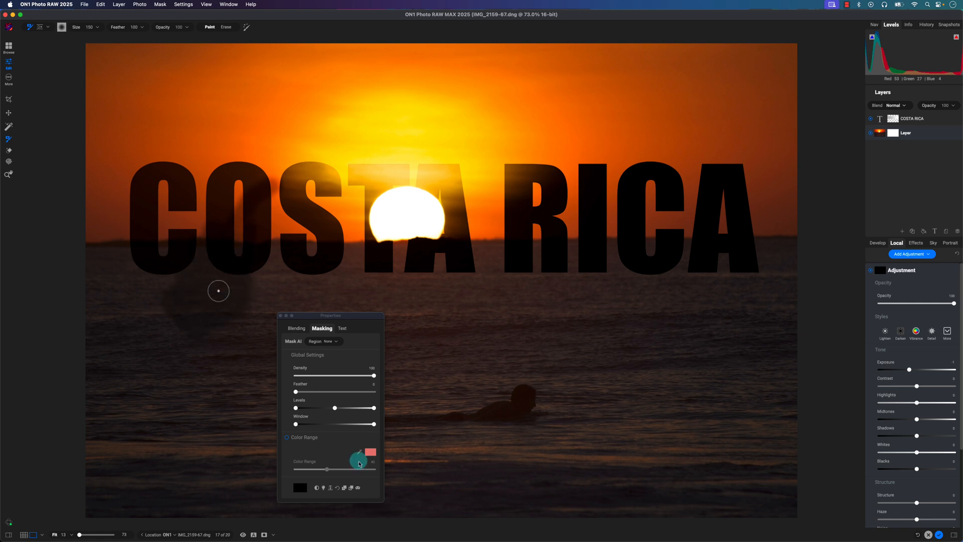
click(357, 487)
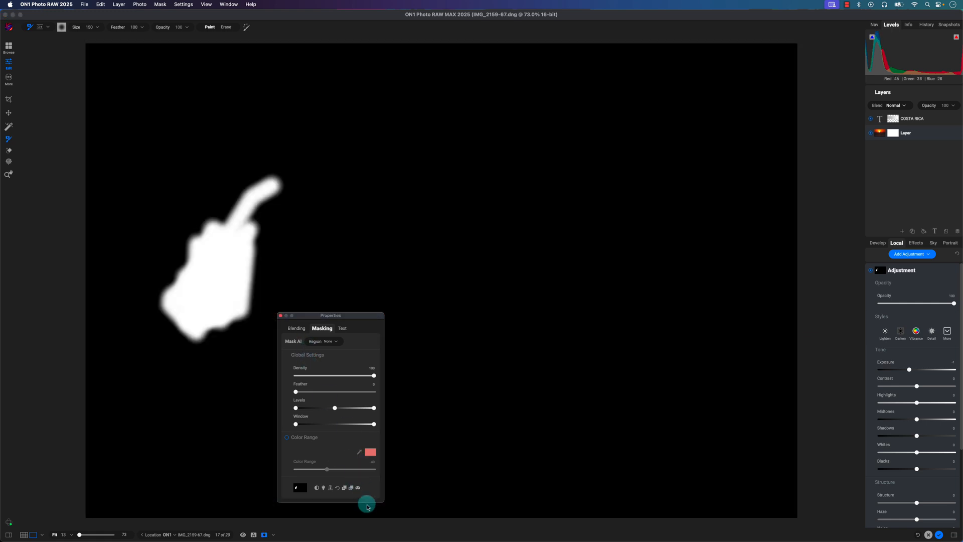
click(271, 535)
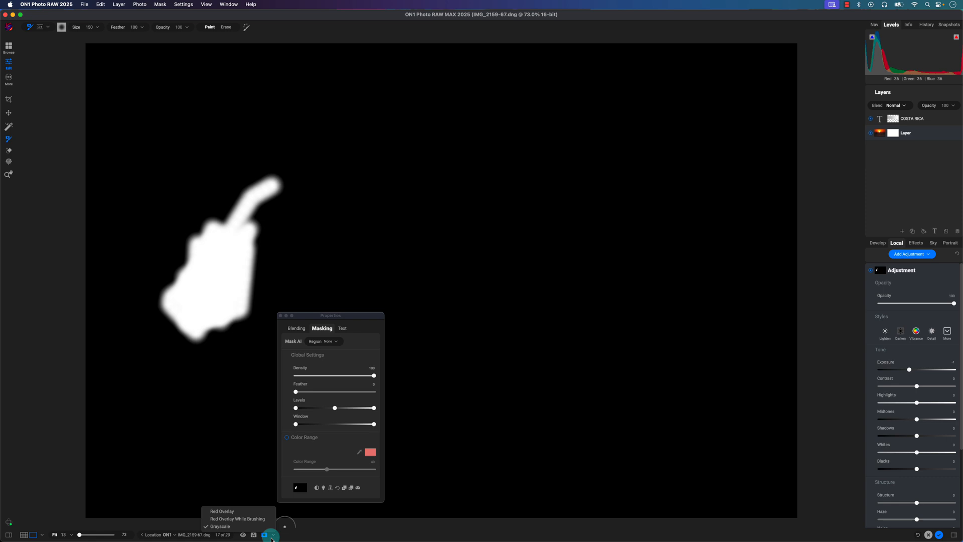
click(252, 512)
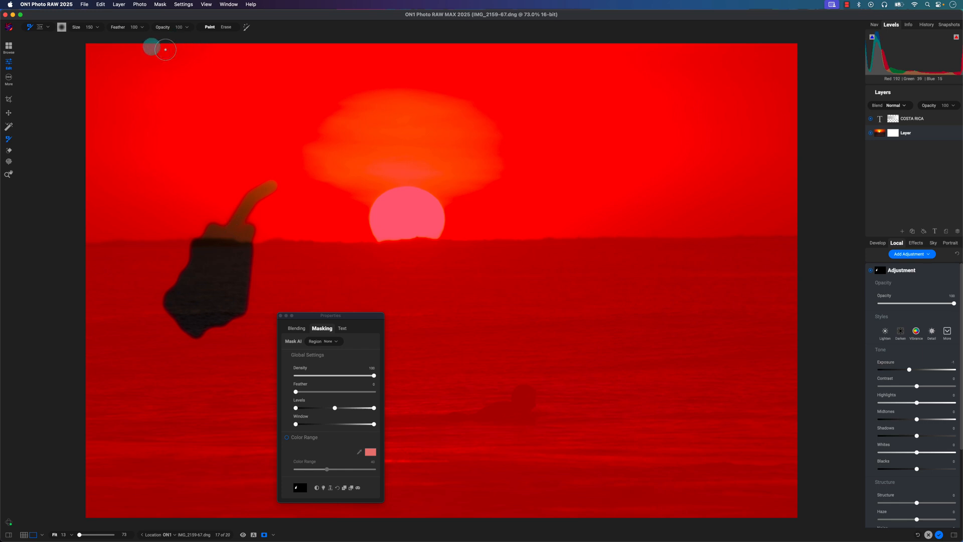
- Refine the edges of the painted mask with the Refine Brush using the Hair/Branches method, and open the brush's additional settings
click(48, 29)
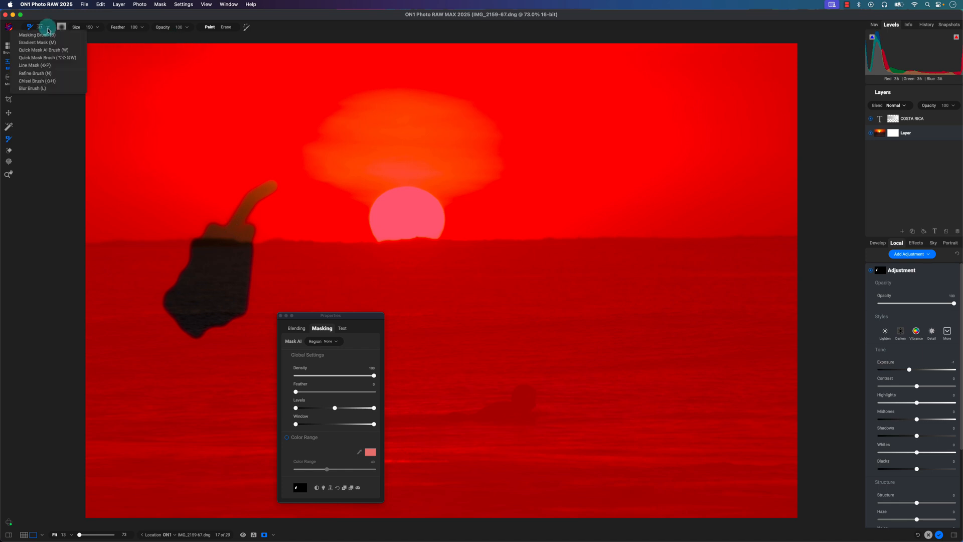
click(40, 75)
mouse_move(276, 191)
mouse_down()
mouse_move(299, 200)
mouse_move(227, 333)
mouse_move(167, 307)
mouse_move(186, 334)
mouse_up()
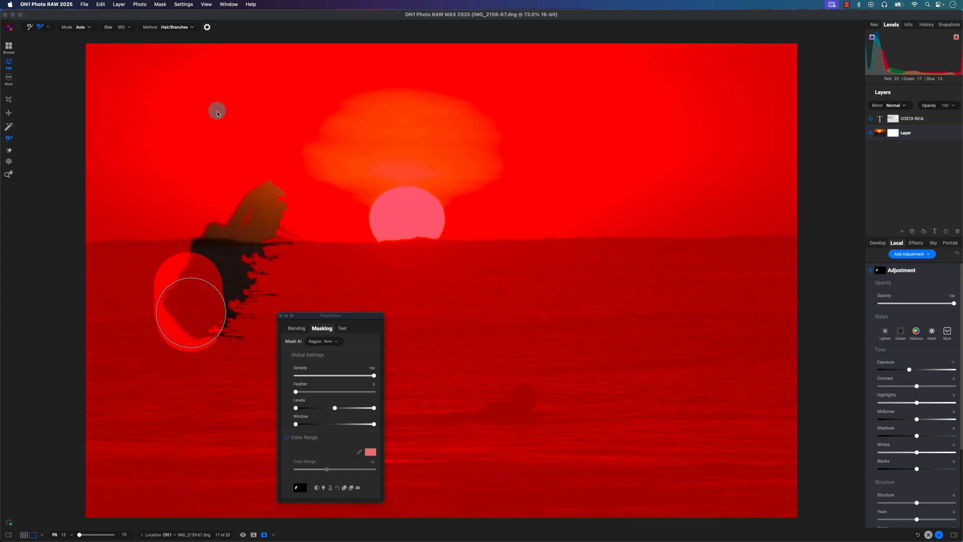
click(206, 28)
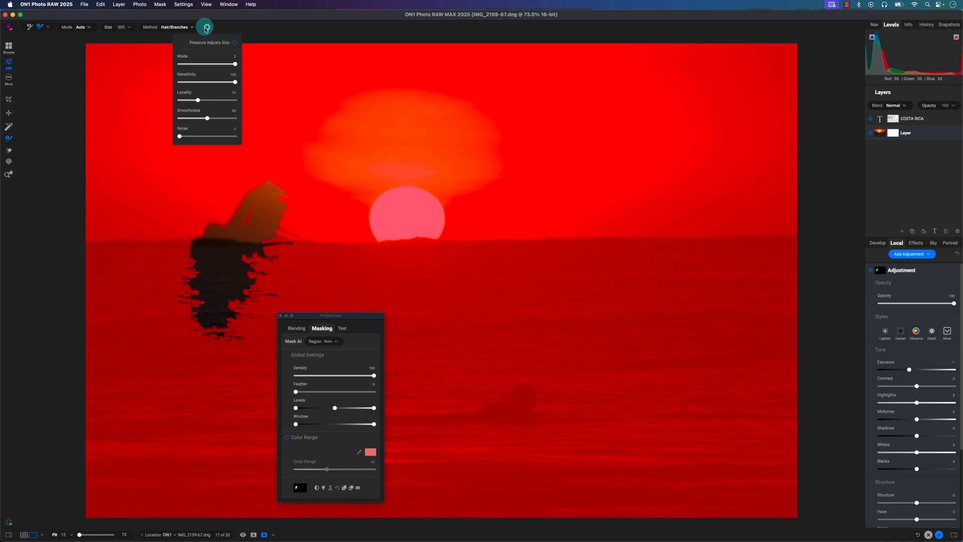